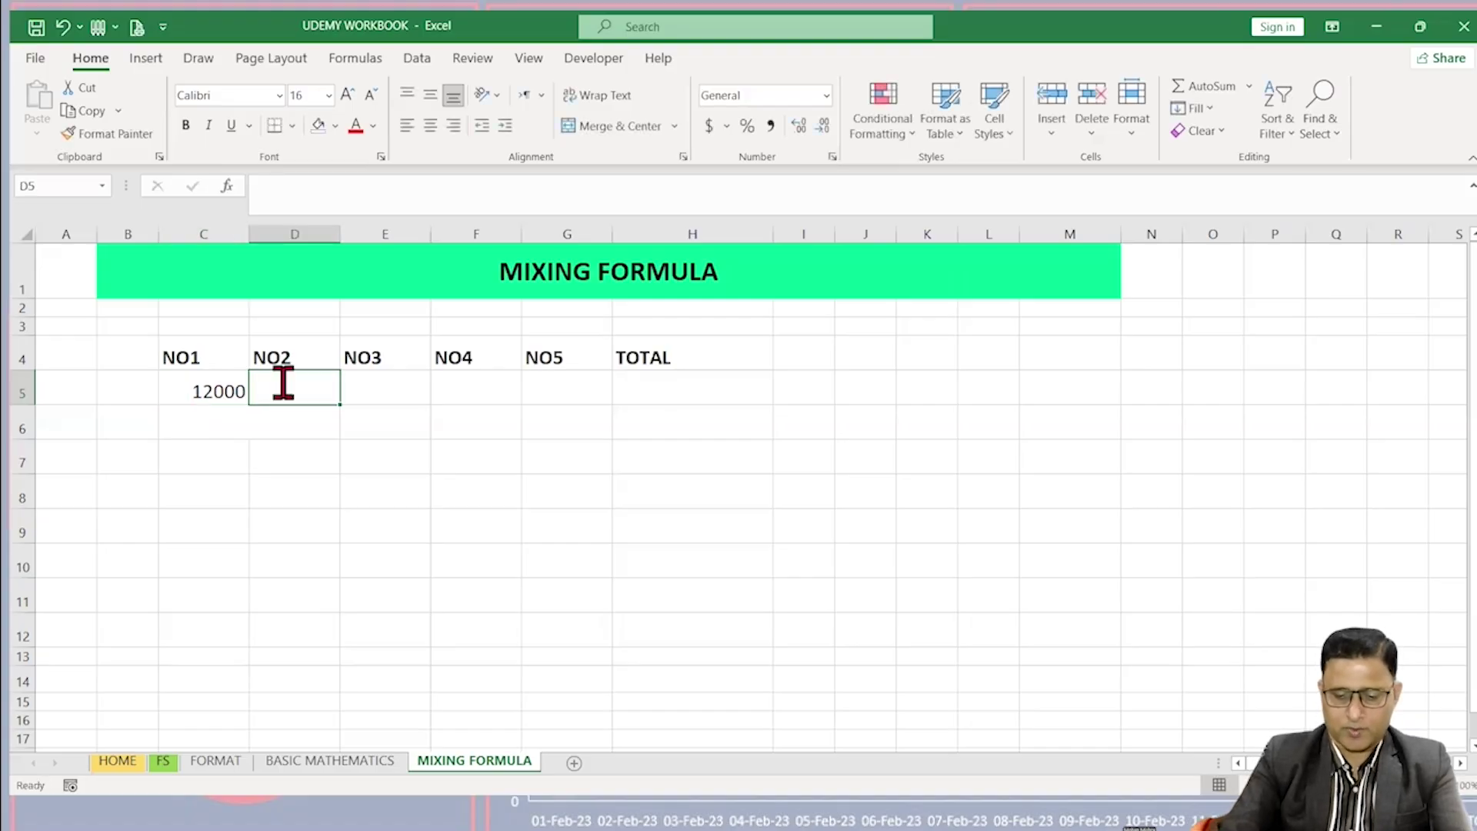
Step: Enter 50000, 8, 50000 and 4 in row 5 under the NO2, NO3, NO4 and NO5 headings
text(50000)
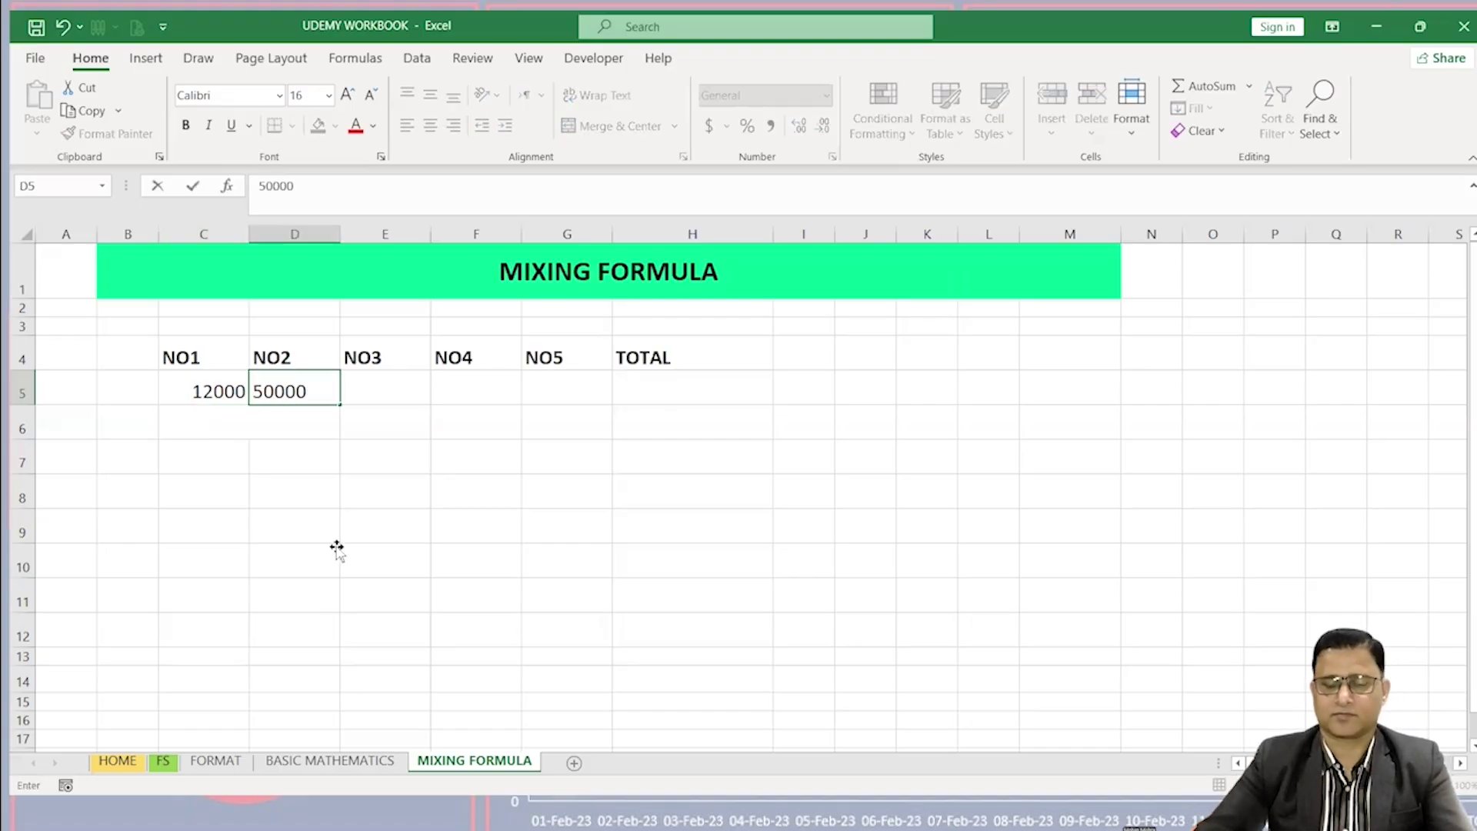
click(335, 547)
click(401, 387)
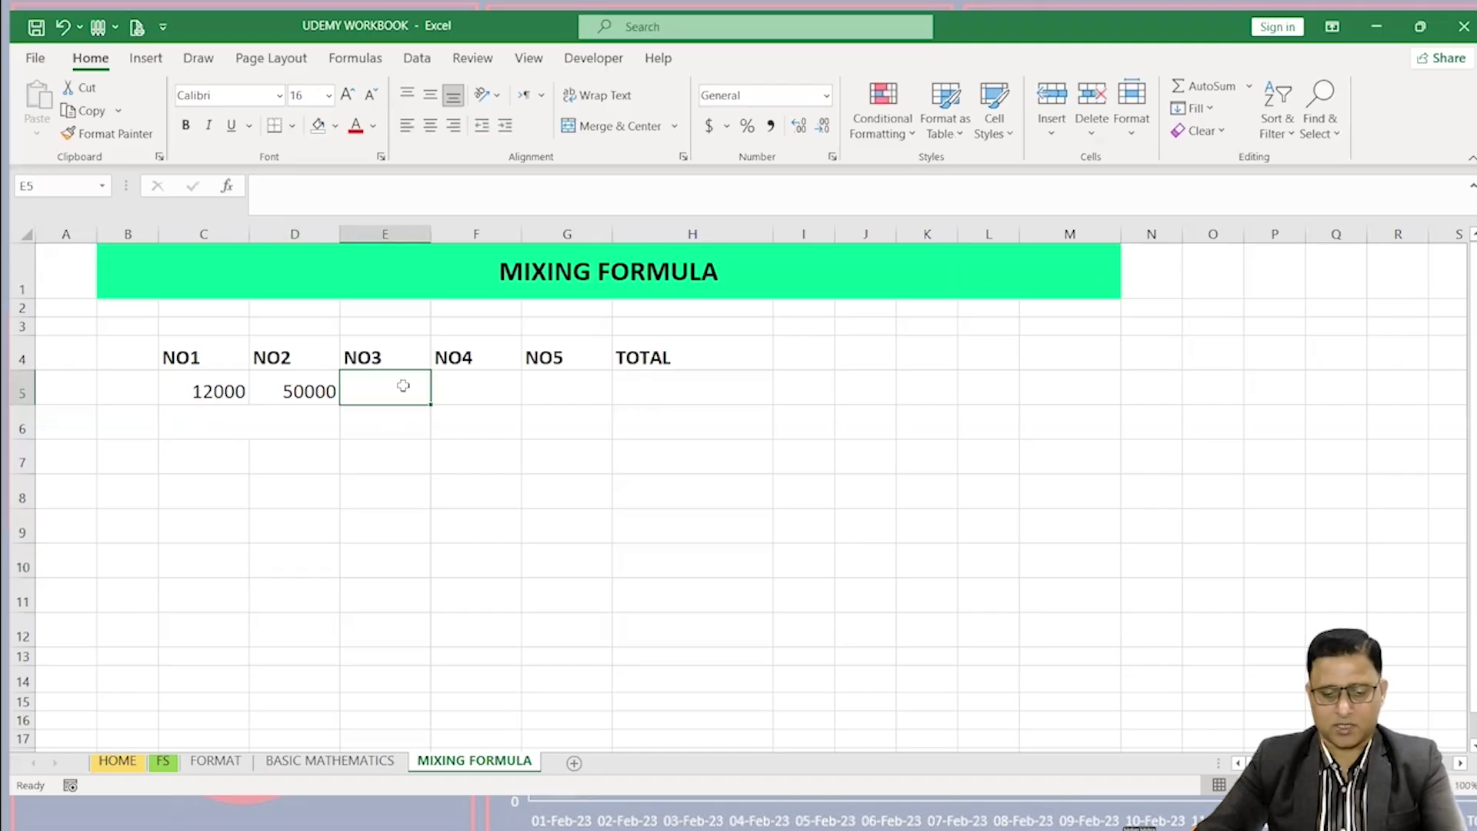
text(8)
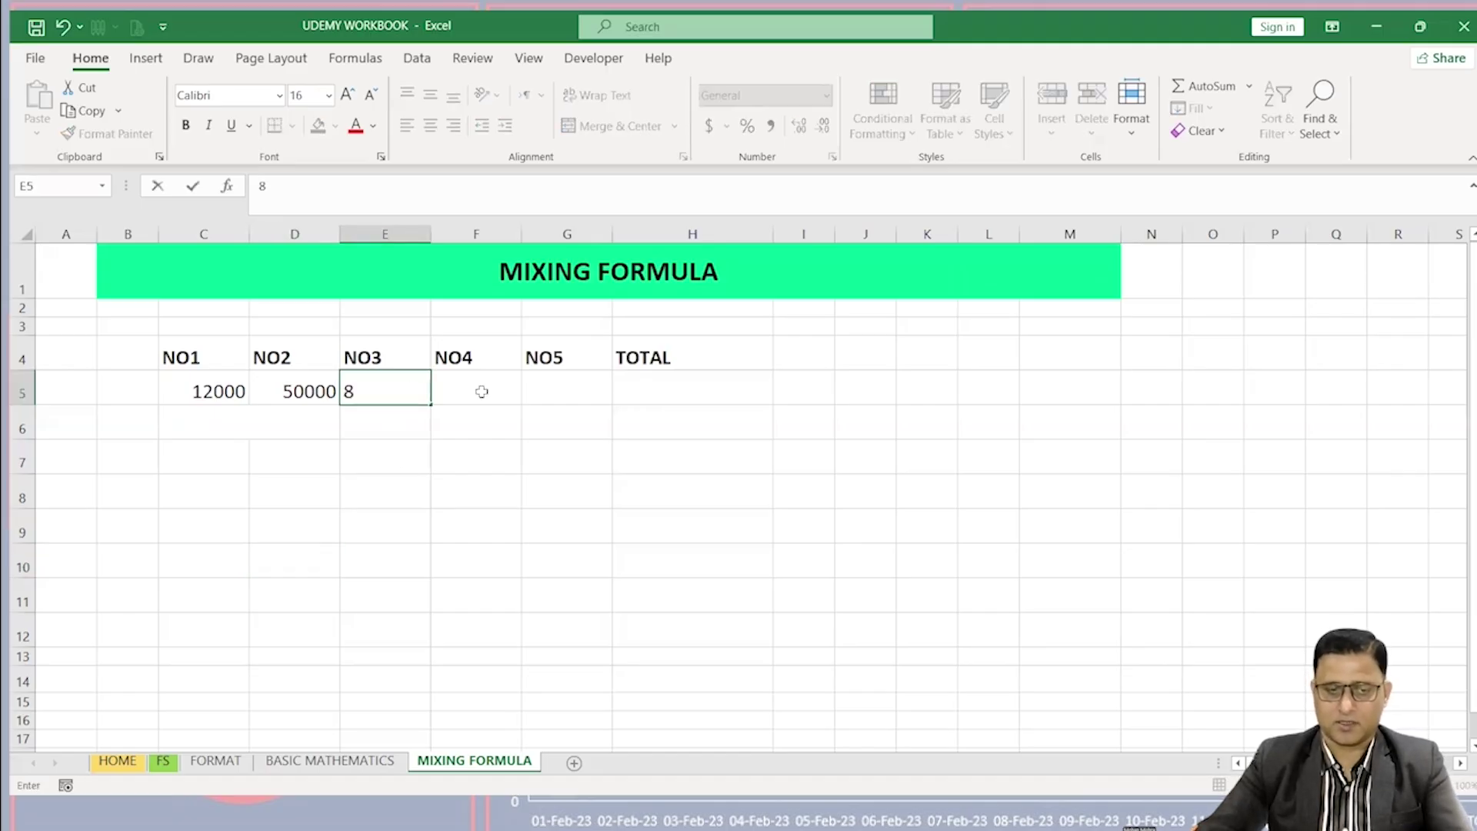
key(Return)
click(481, 391)
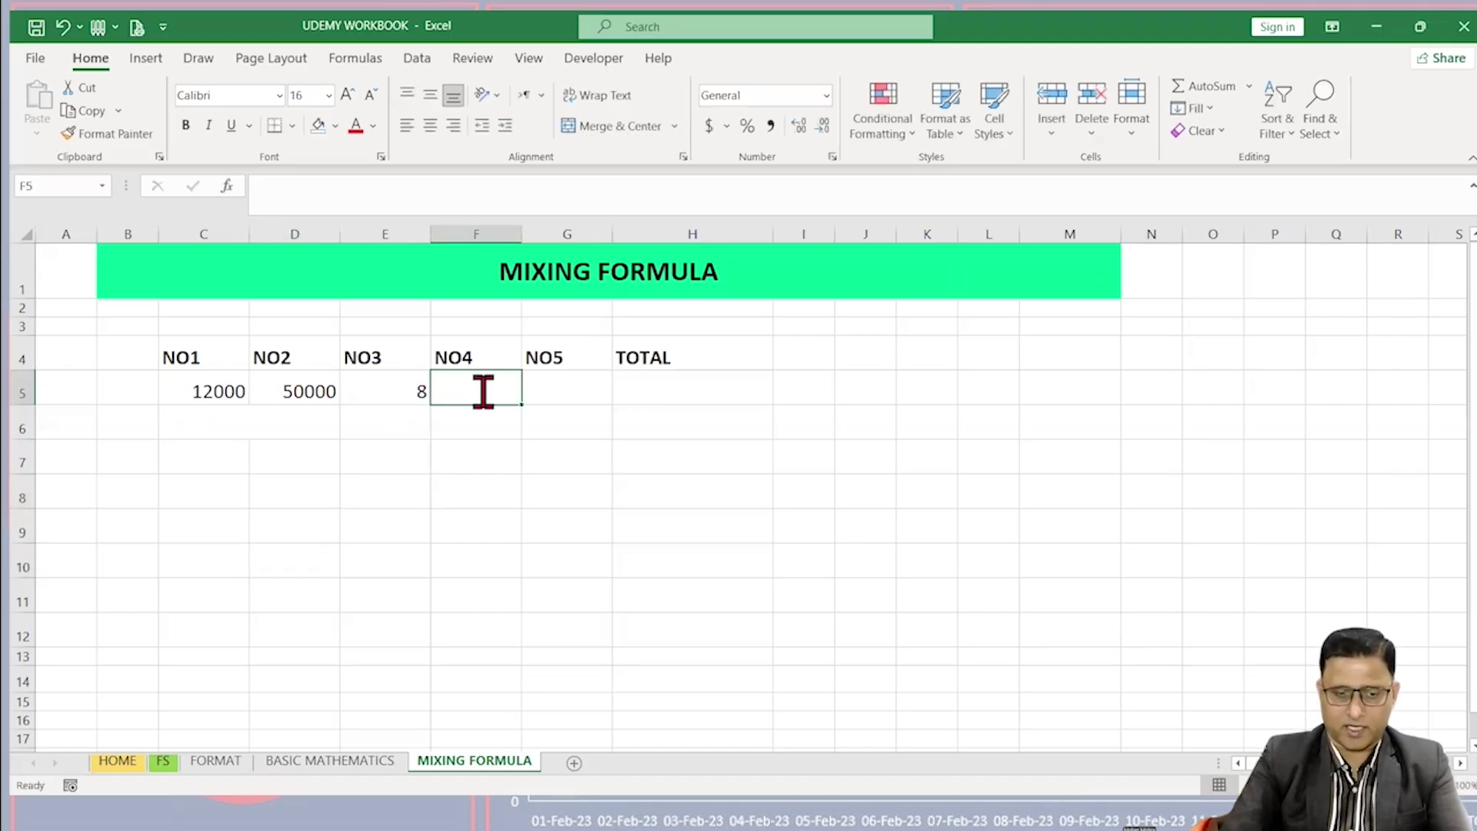
text(50000)
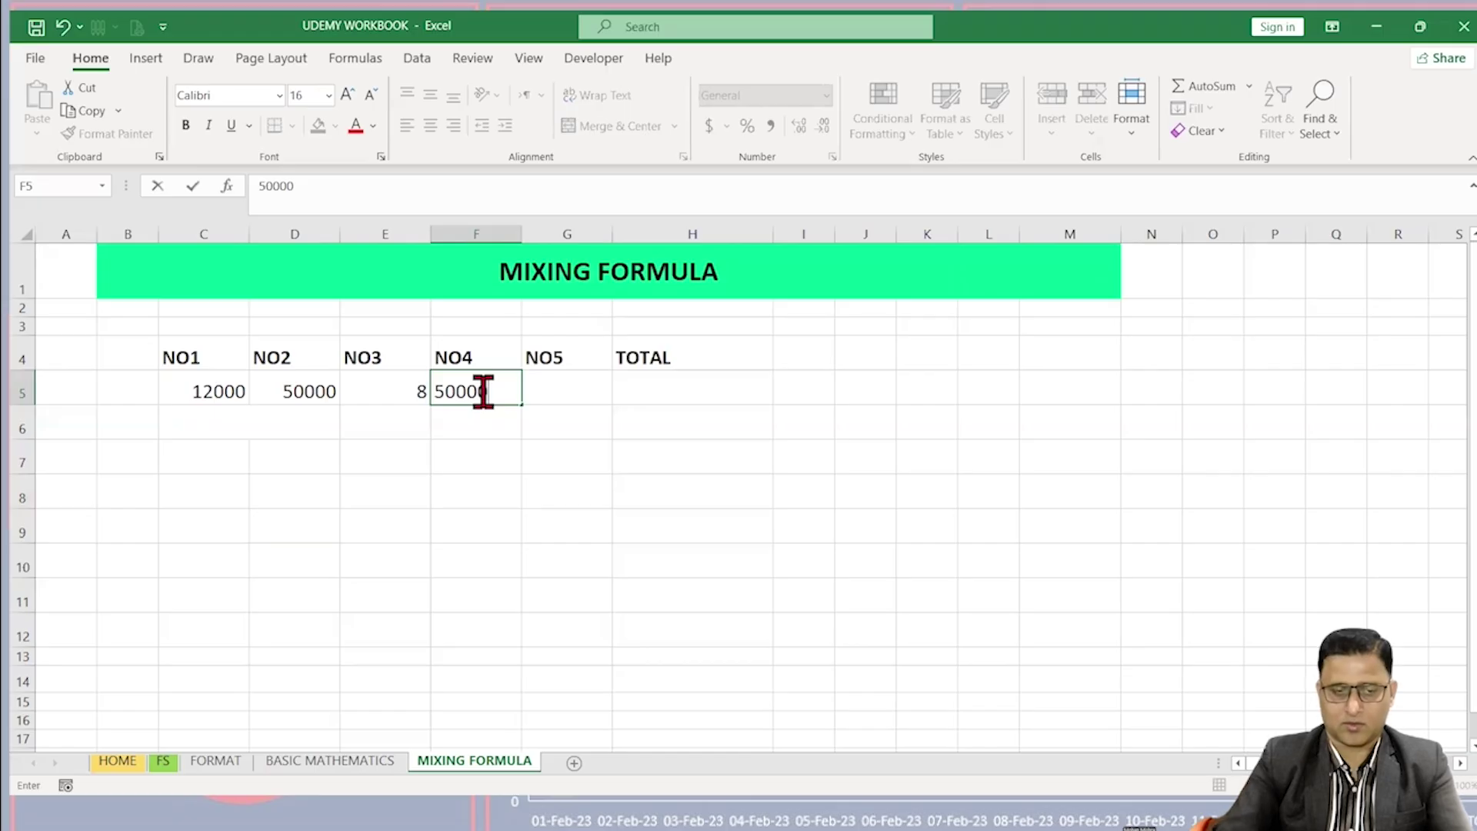
click(577, 393)
text(4)
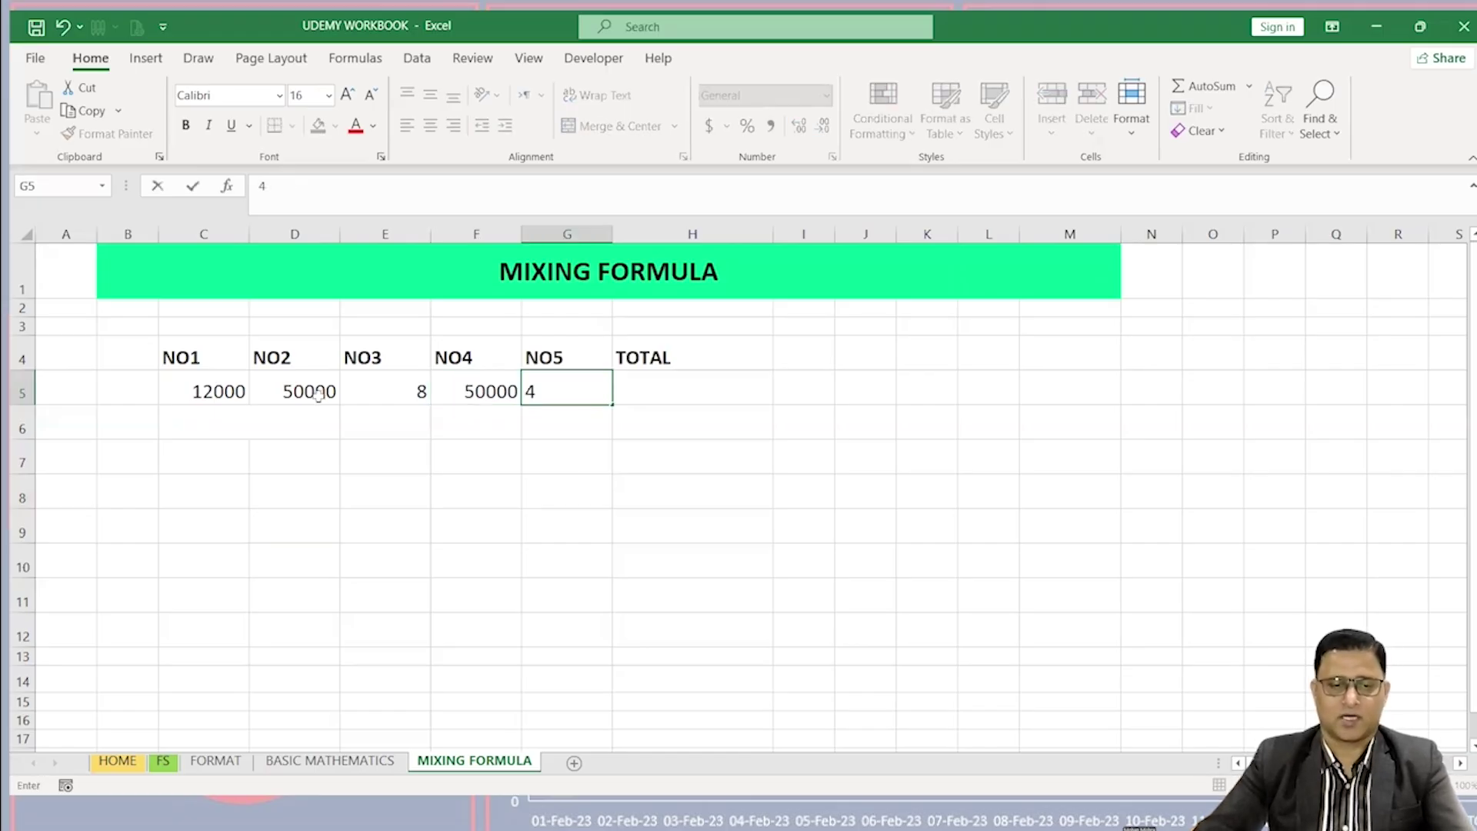
key(Return)
key(Return)
key(Return)
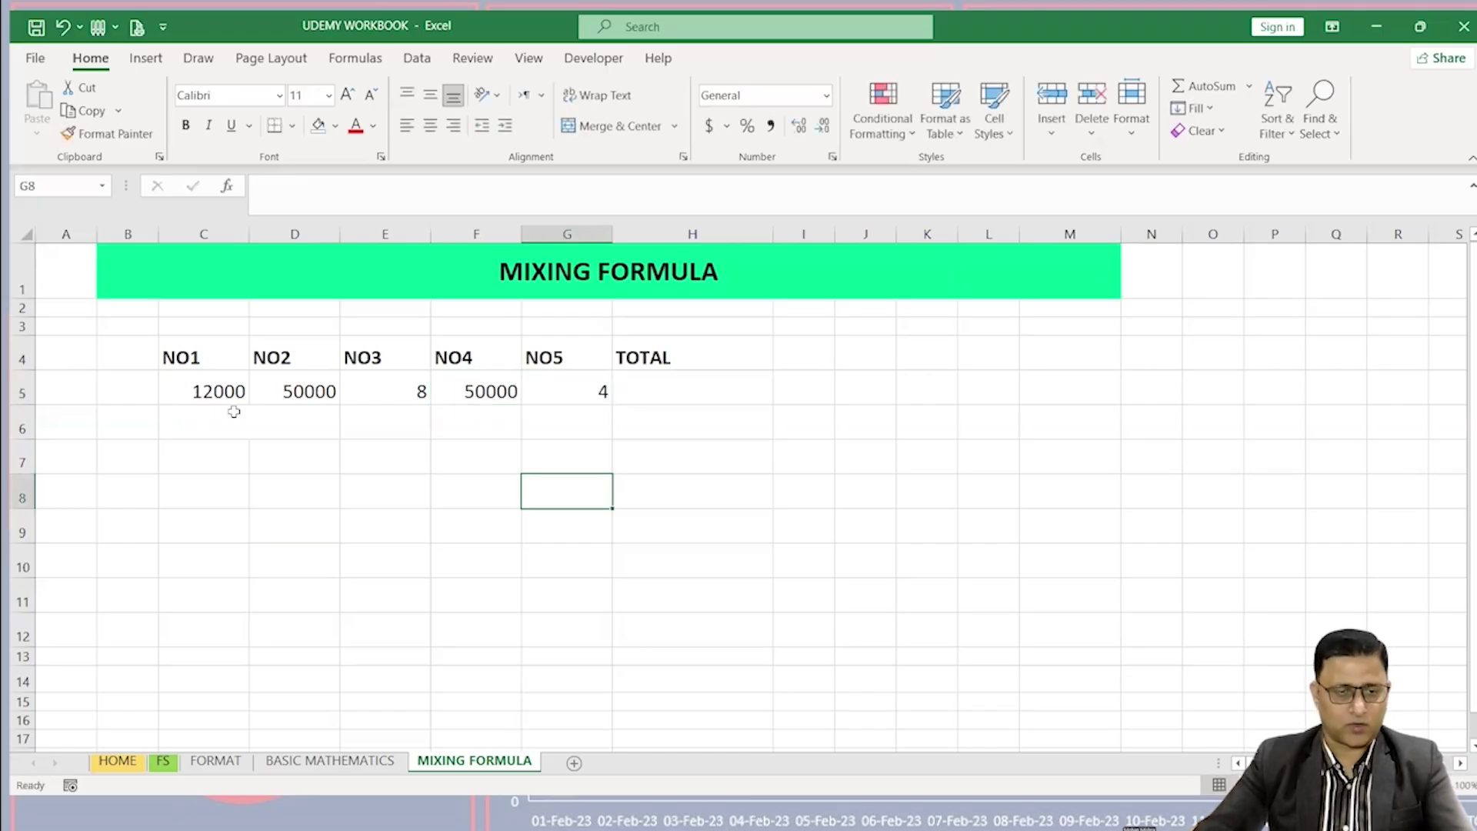
Step: Label the merged cell under the NO1 and NO2 values ADDITION and fill it yellow
click(277, 436)
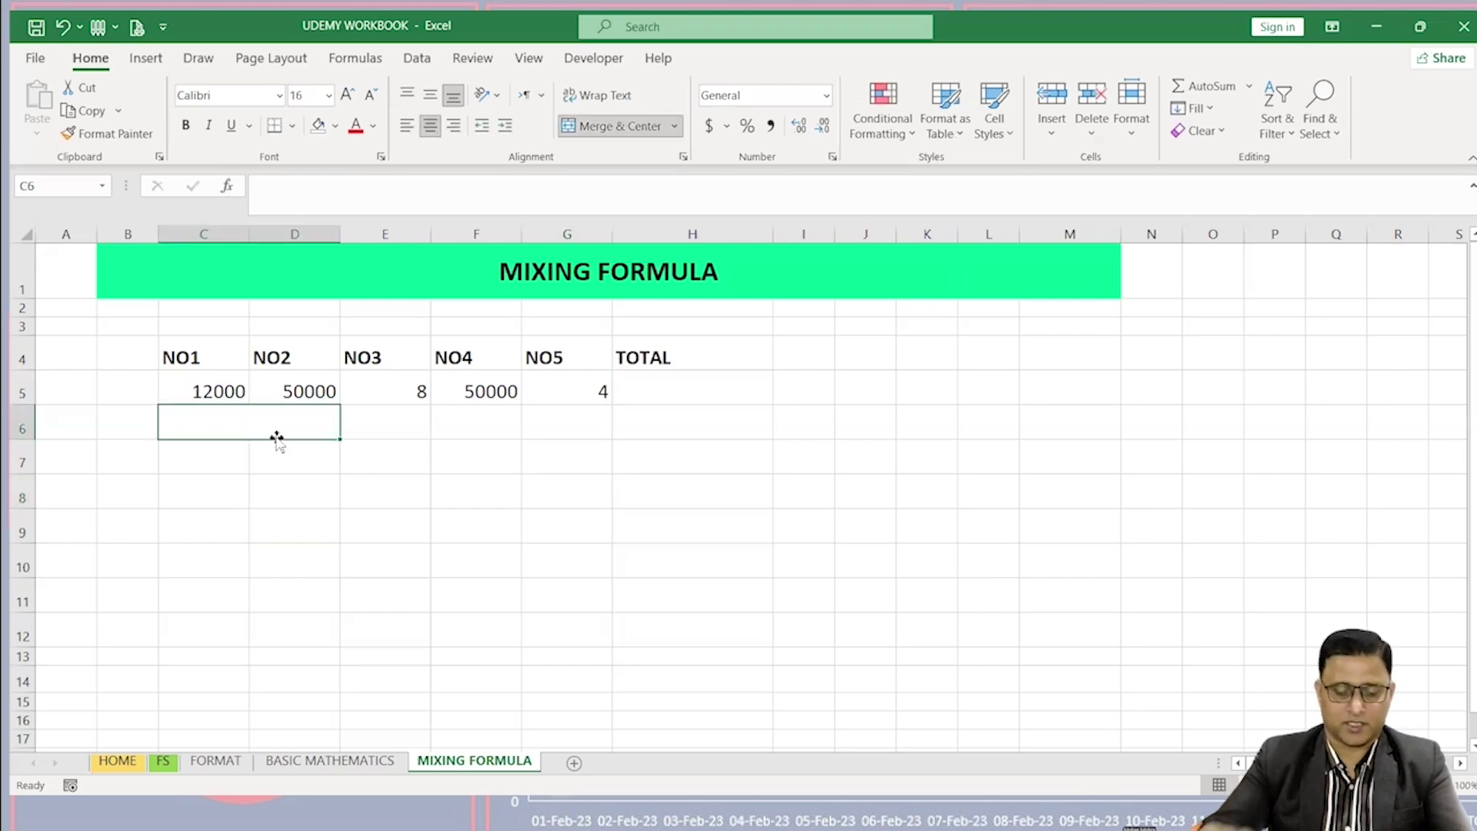
text(ADD)
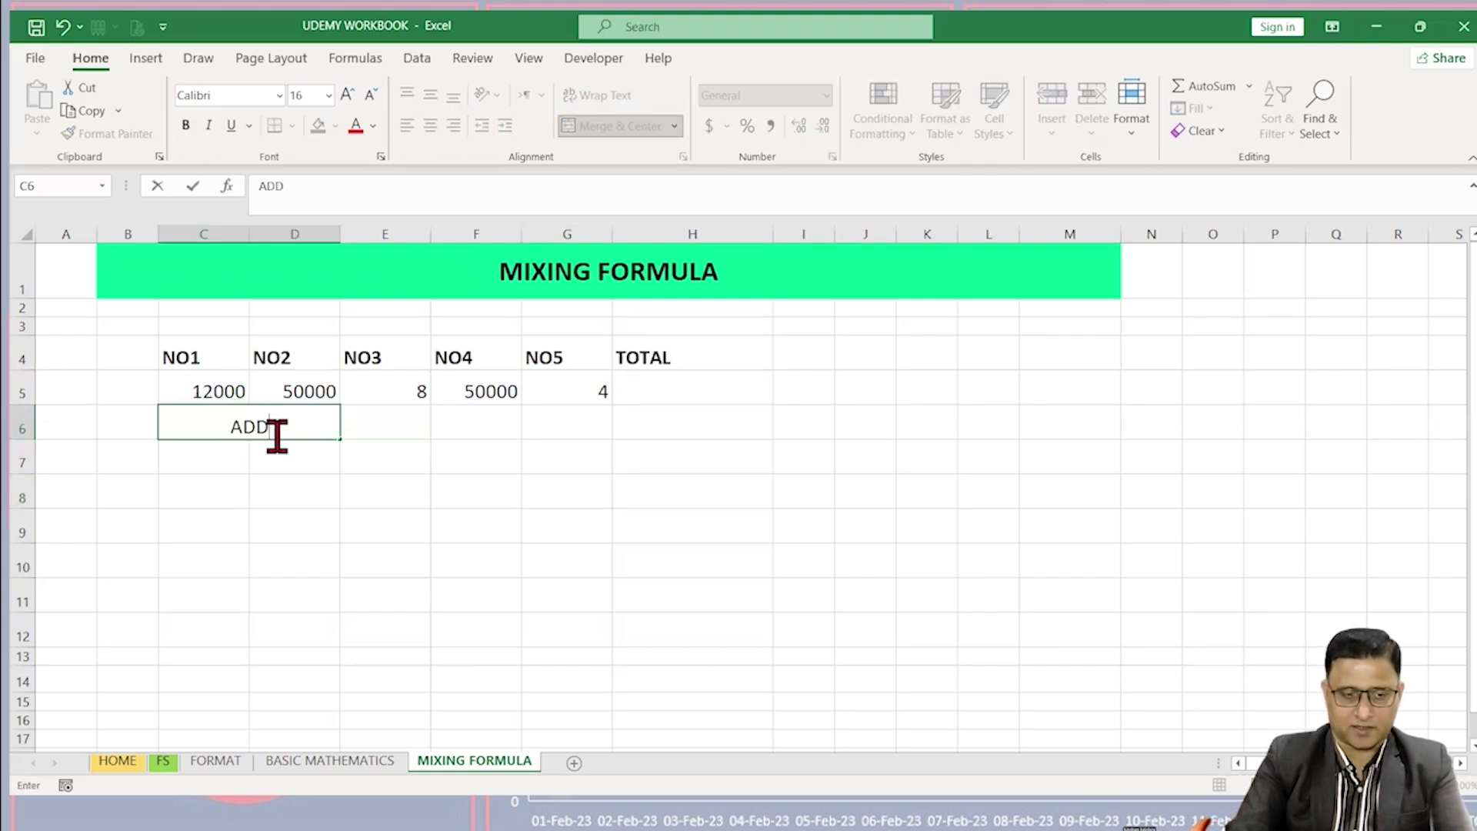
text(ITION)
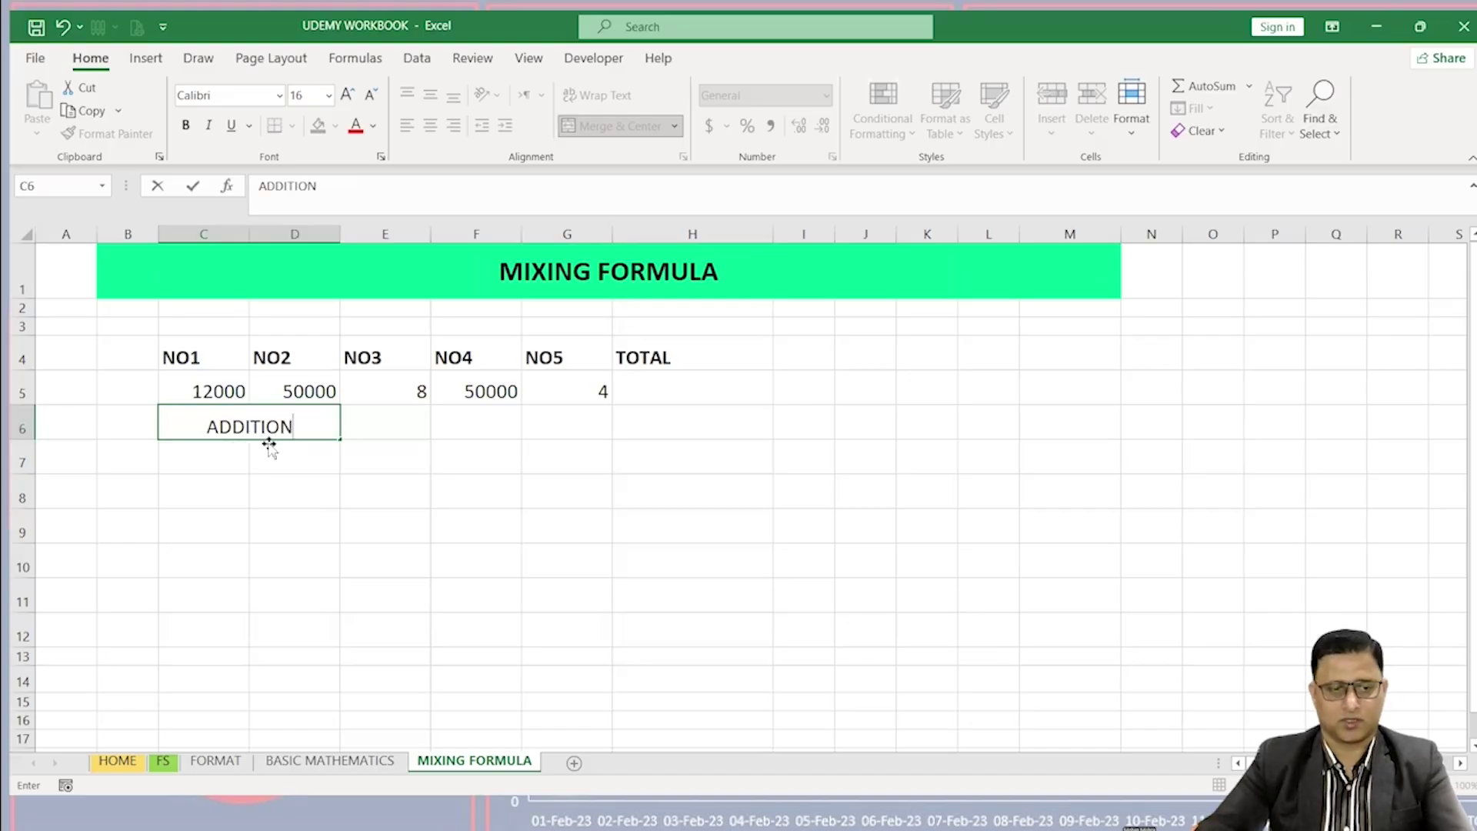
click(267, 554)
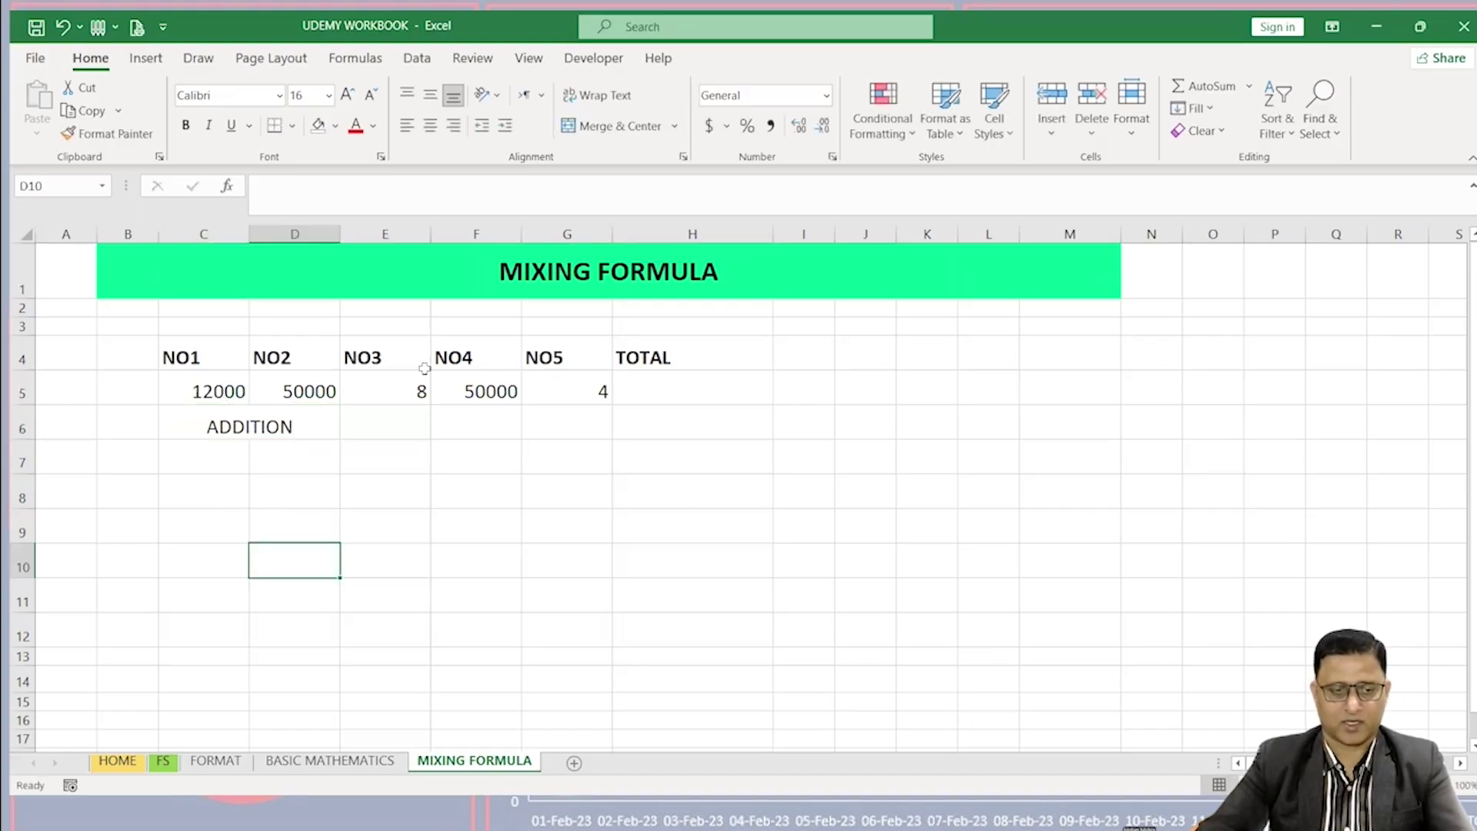
key(Up)
key(Up)
key(Up)
key(Up)
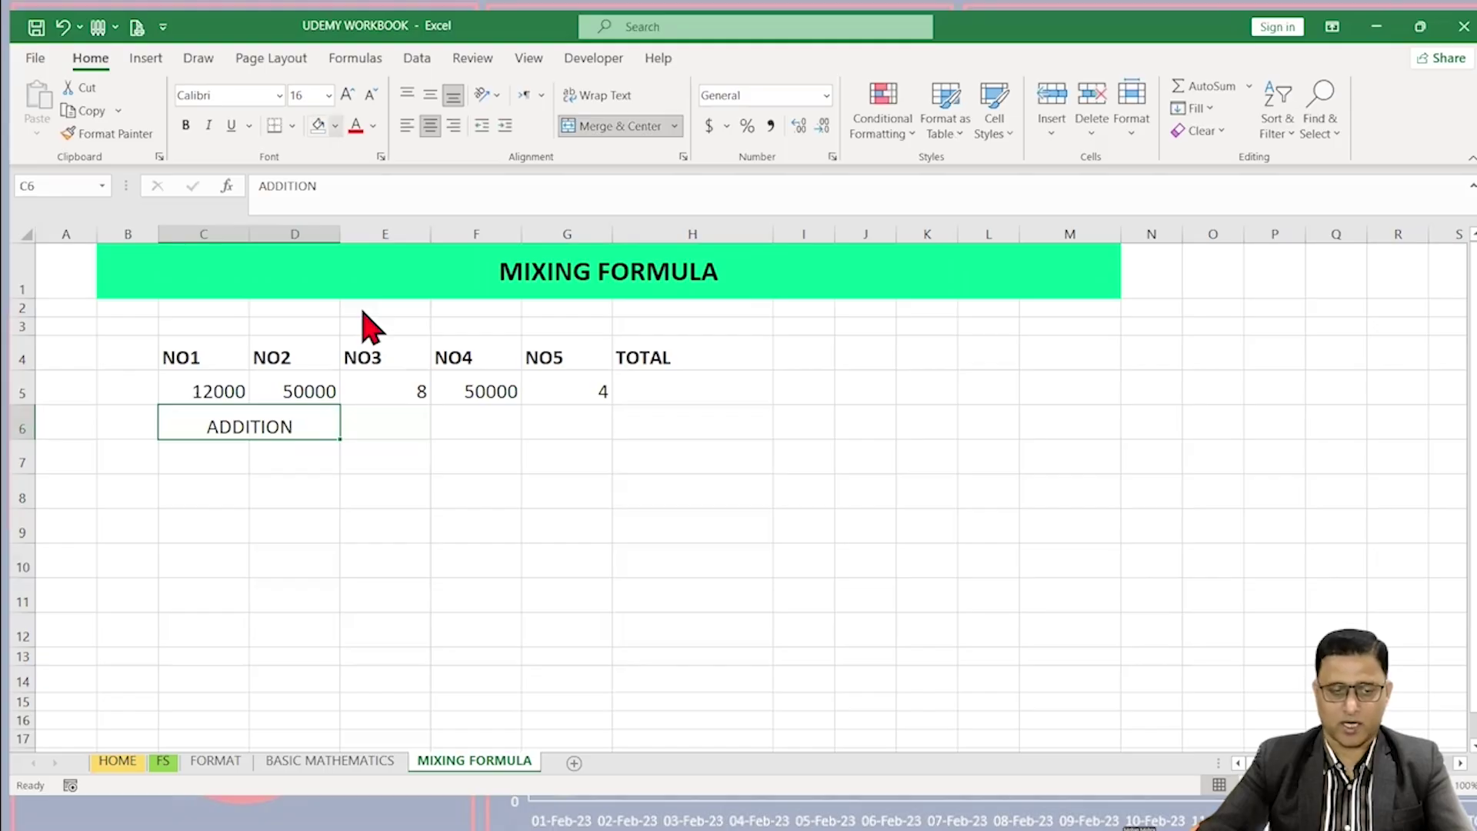
Step: Enter the label MULTIPLY in cell E7 and fill the cell yellow
click(372, 464)
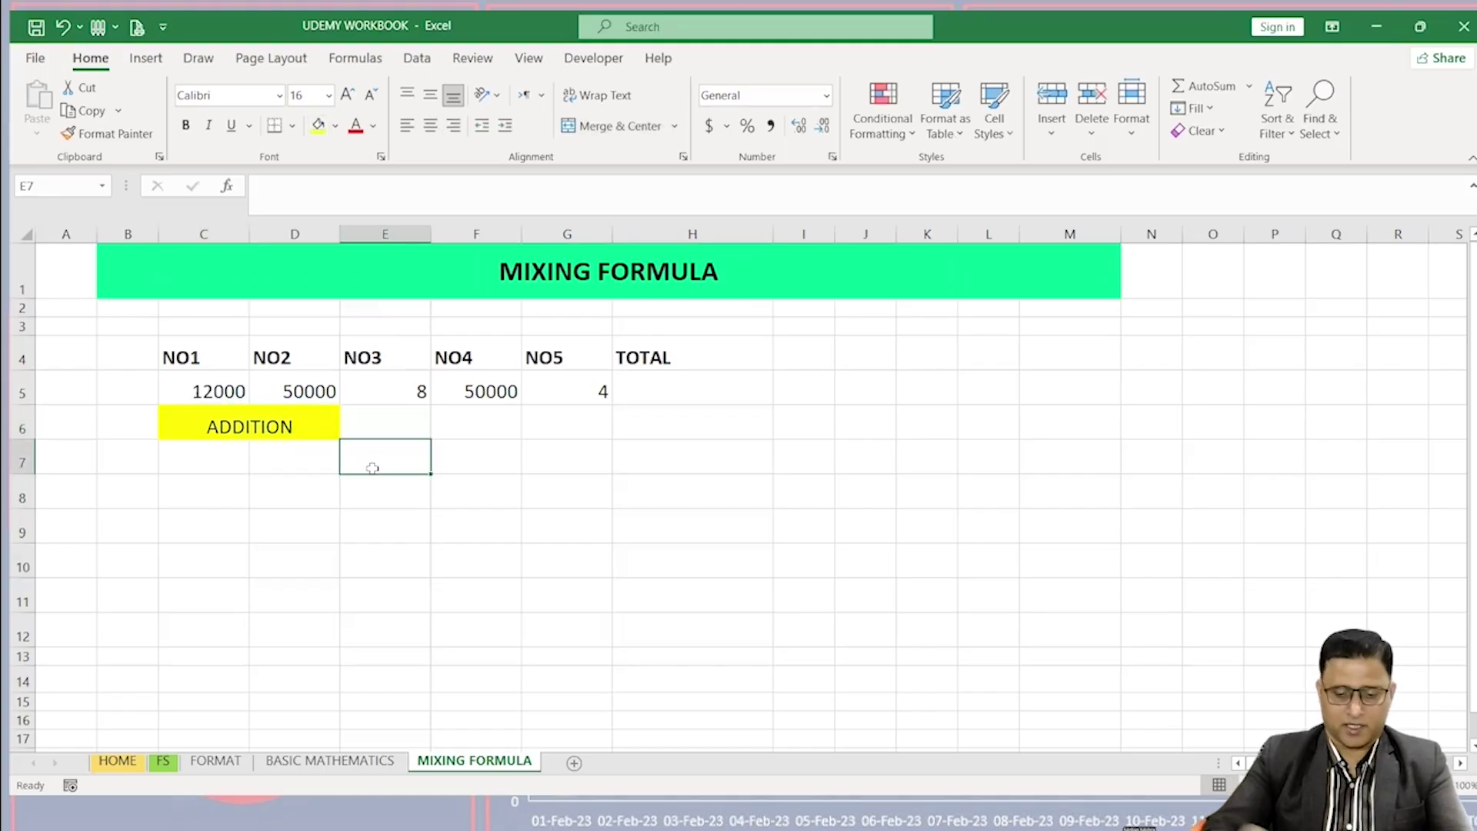
text(MULT)
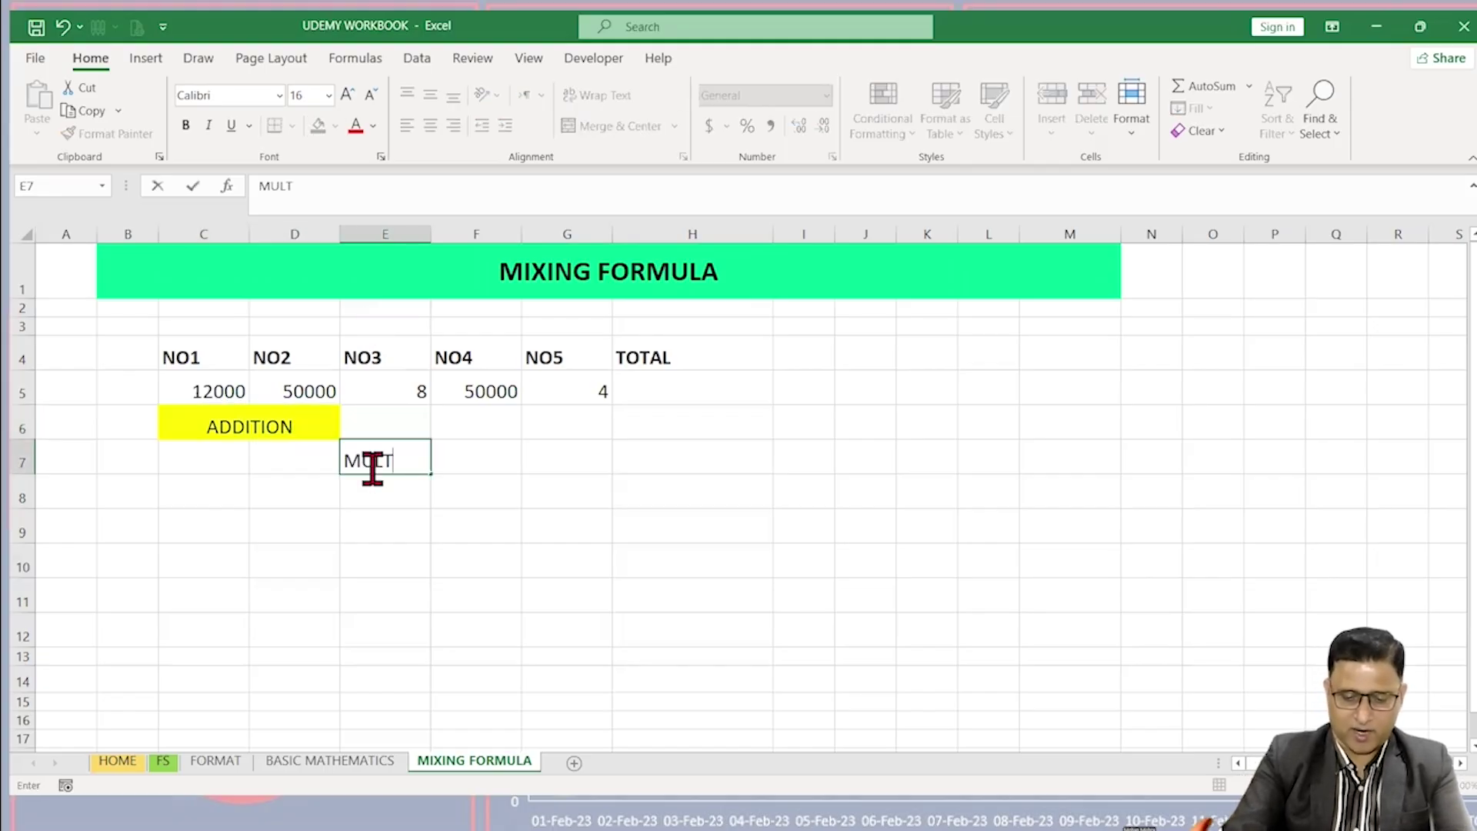
text(IPLY)
click(403, 553)
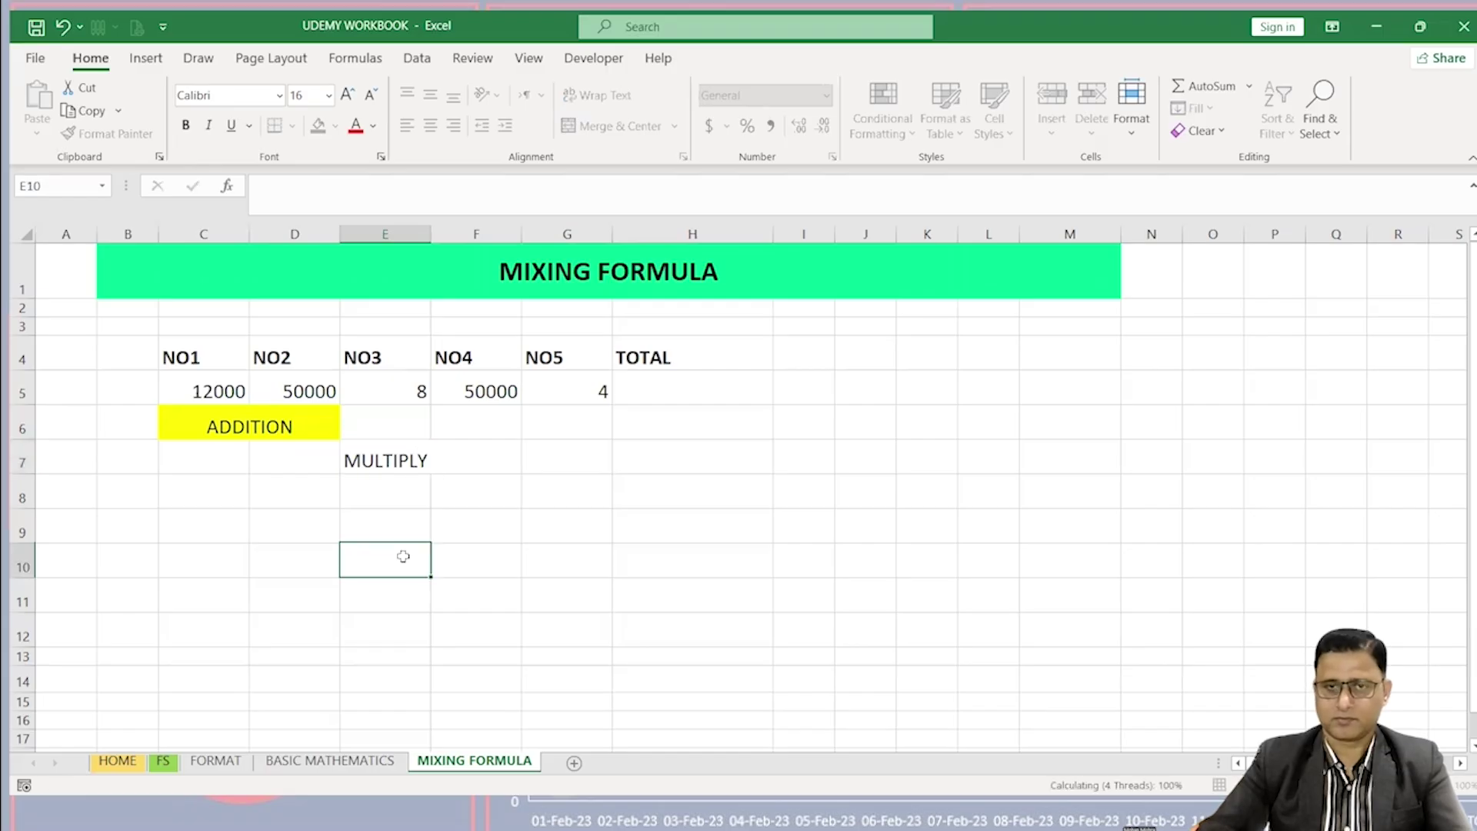
click(385, 460)
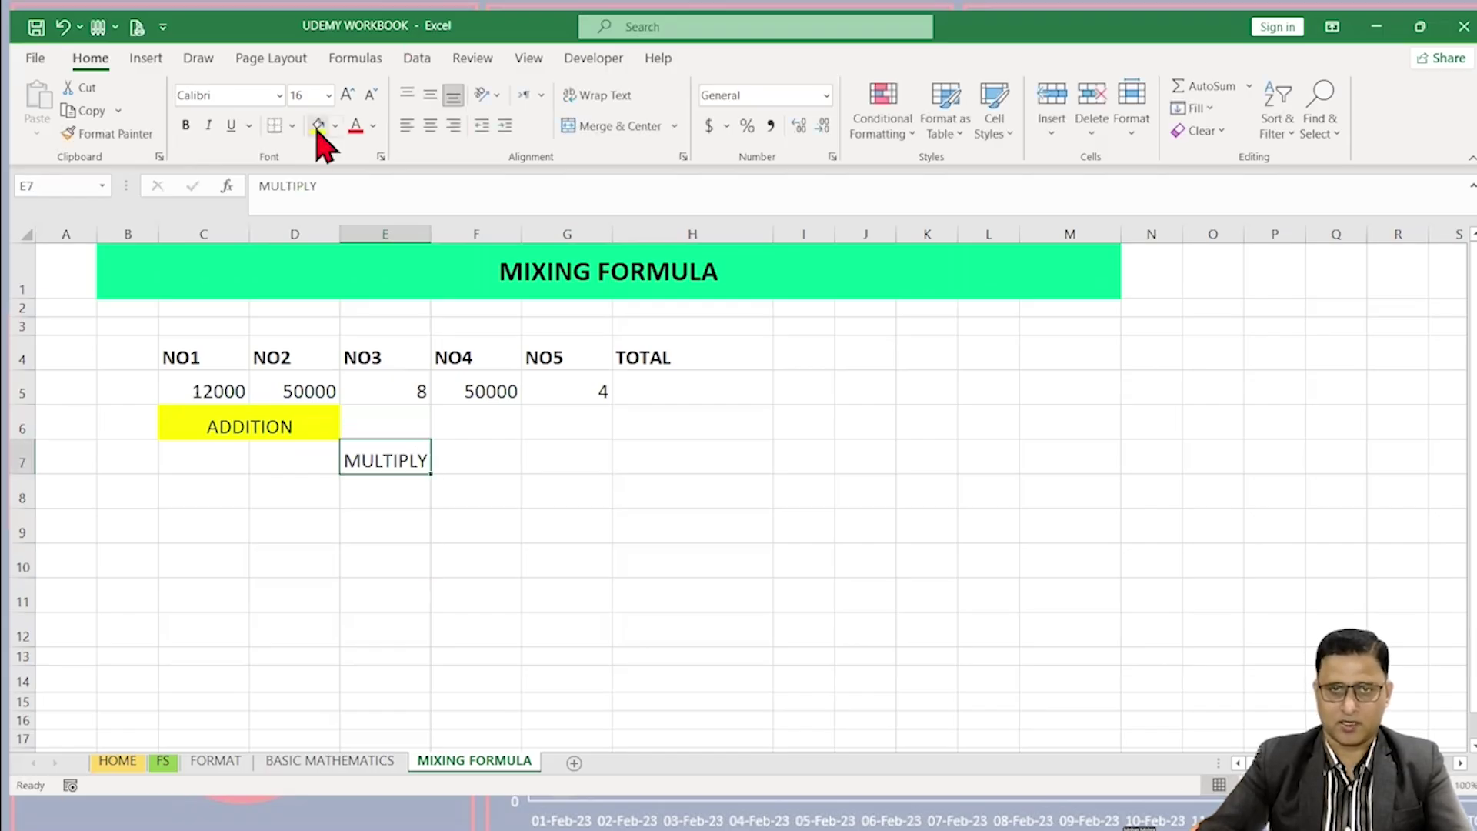
click(317, 130)
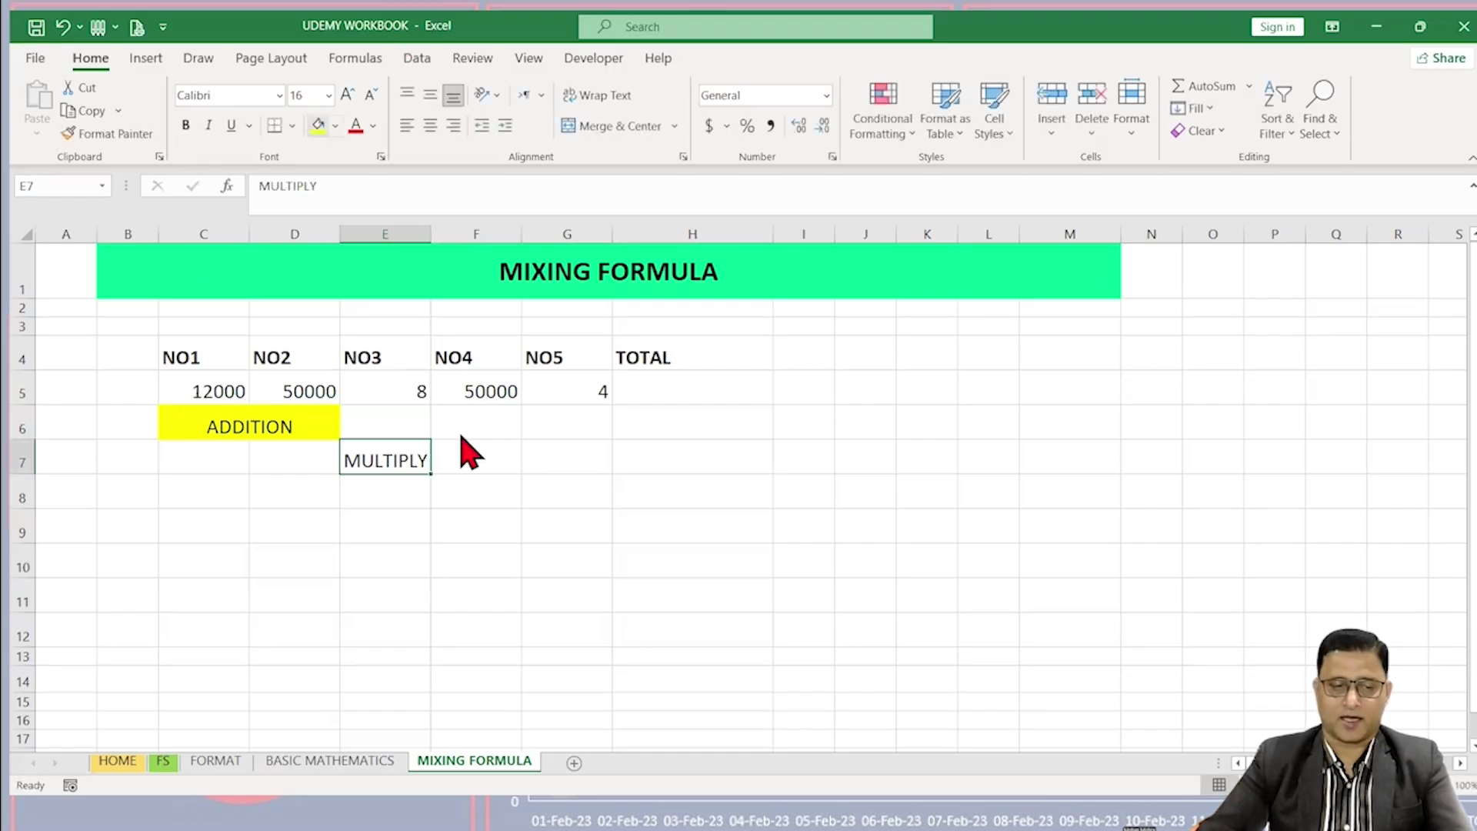
Step: Enter the label SUBTRACT in cell F8 and fill the cell yellow
click(465, 489)
text(SU)
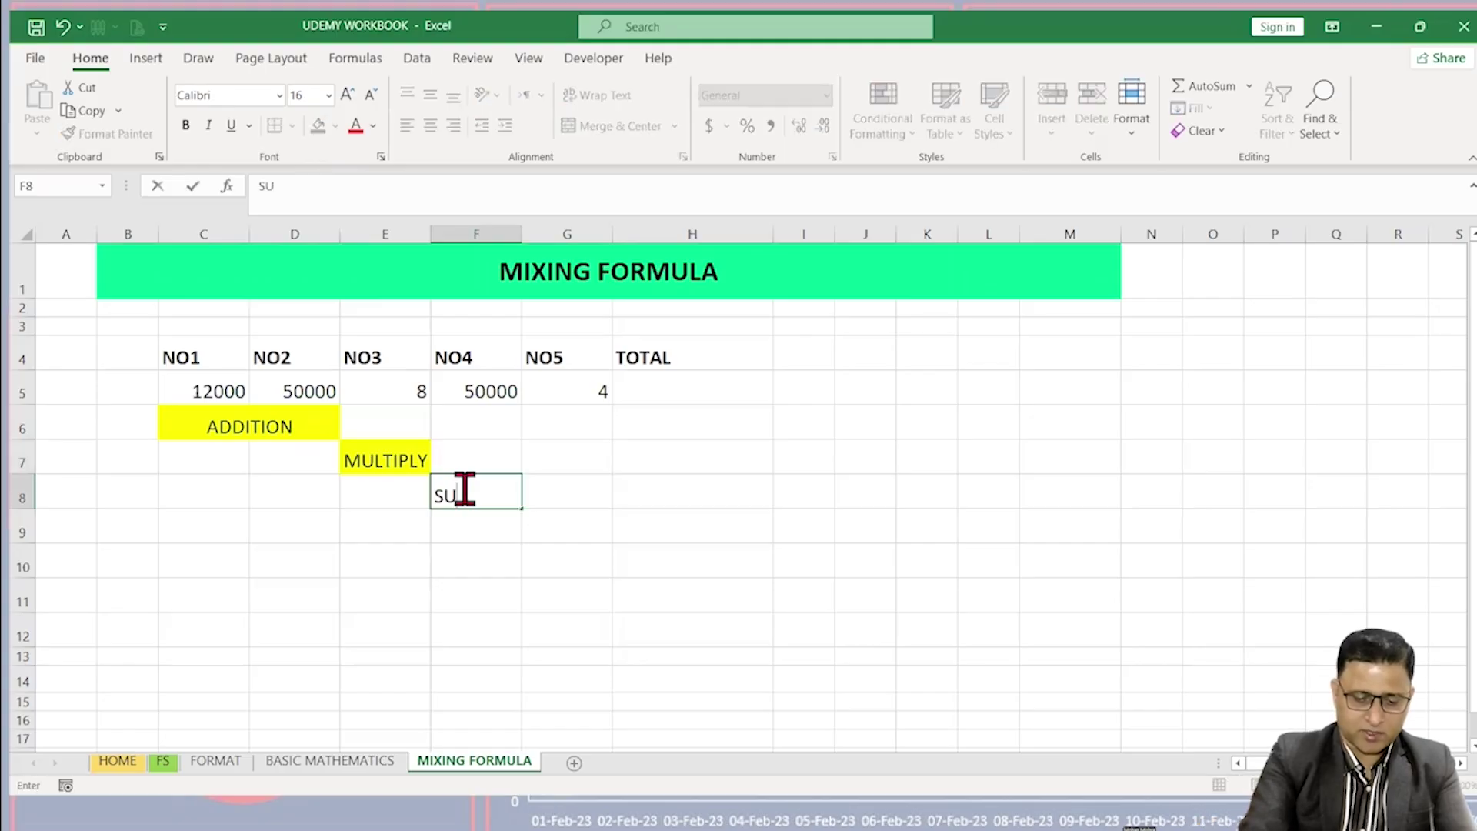
text(BTRAACT)
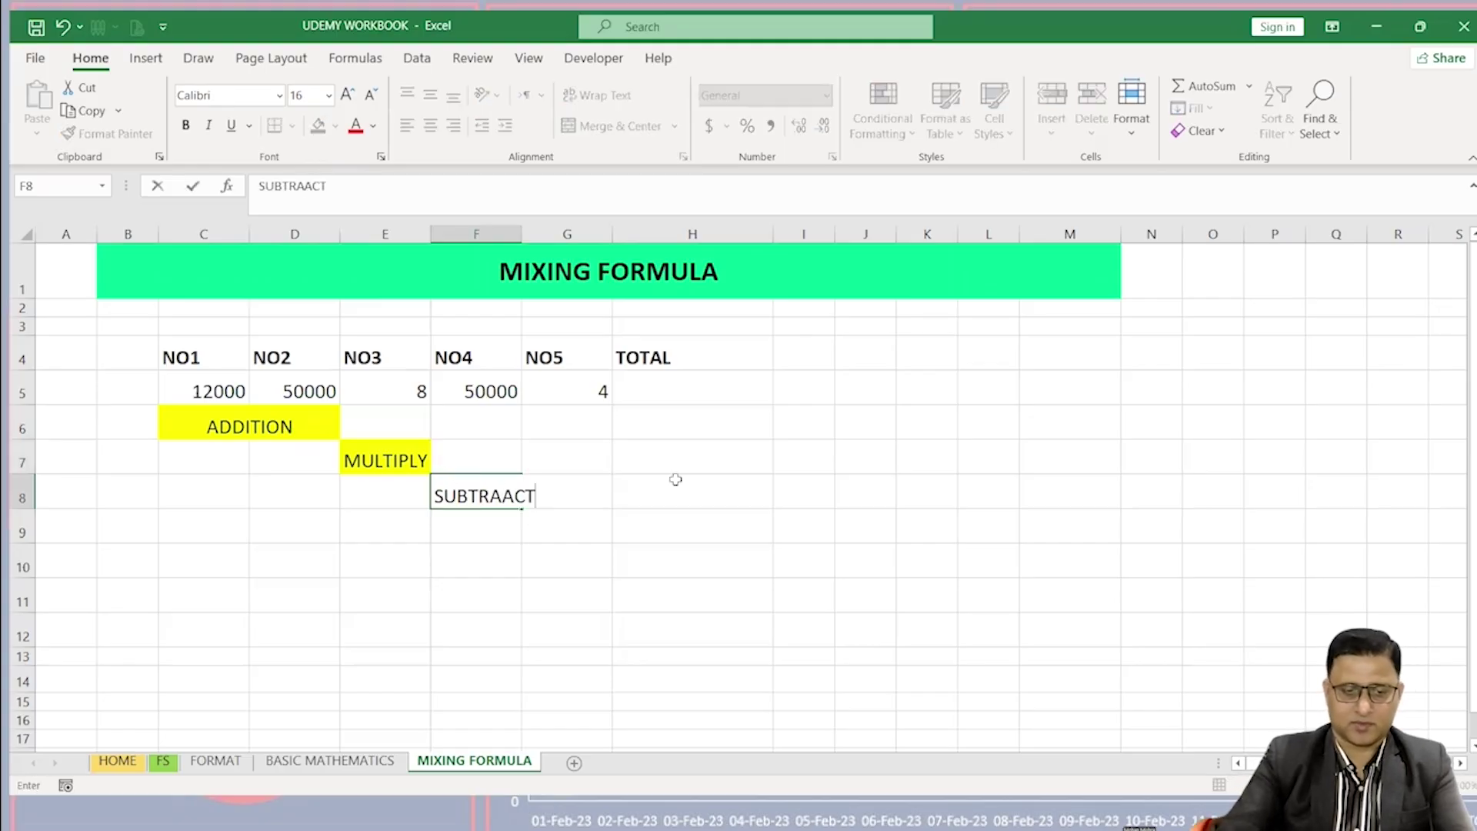
key(BackSpace)
key(BackSpace)
key(BackSpace)
text(CT)
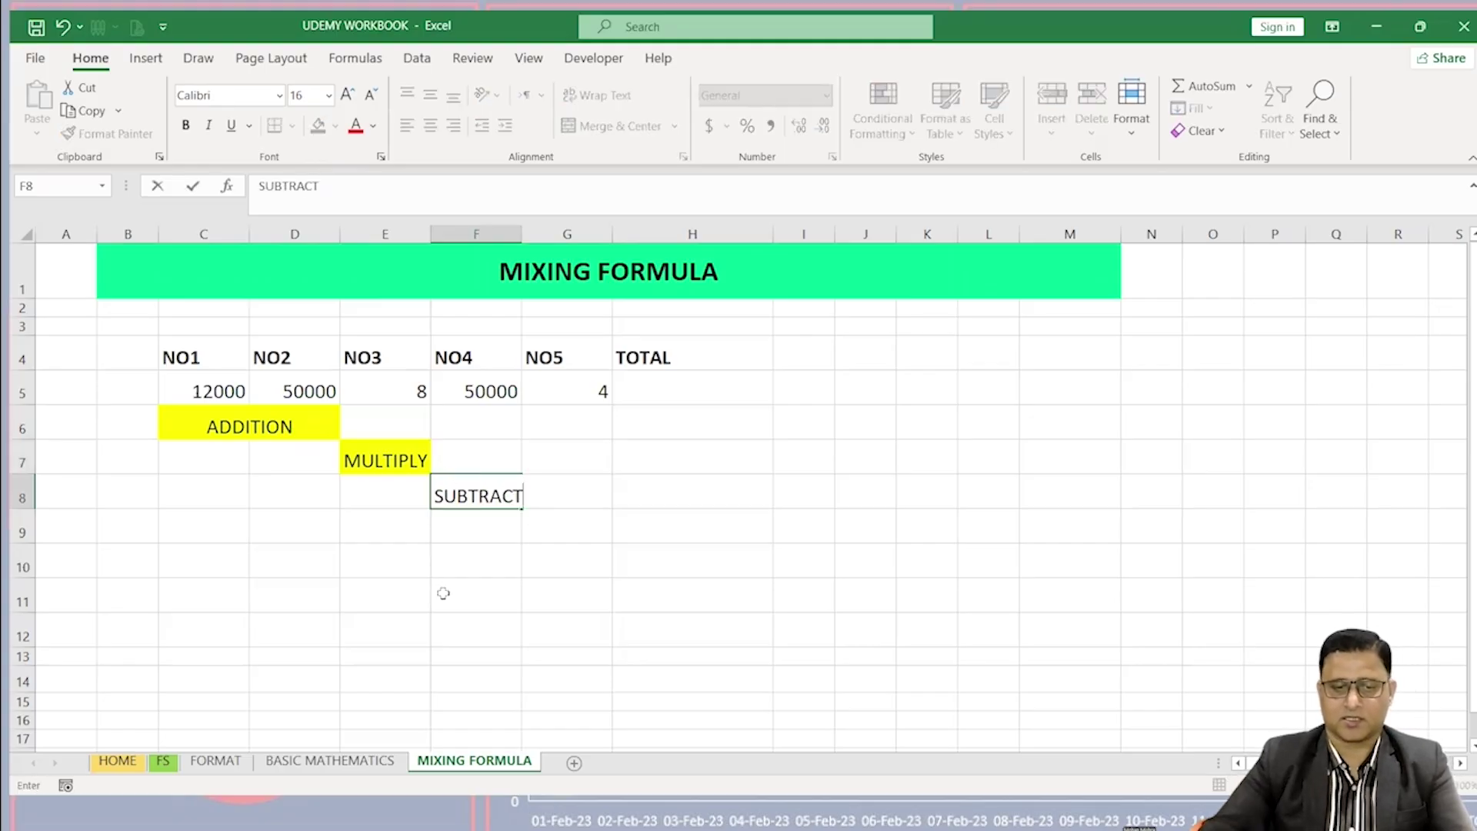
click(310, 119)
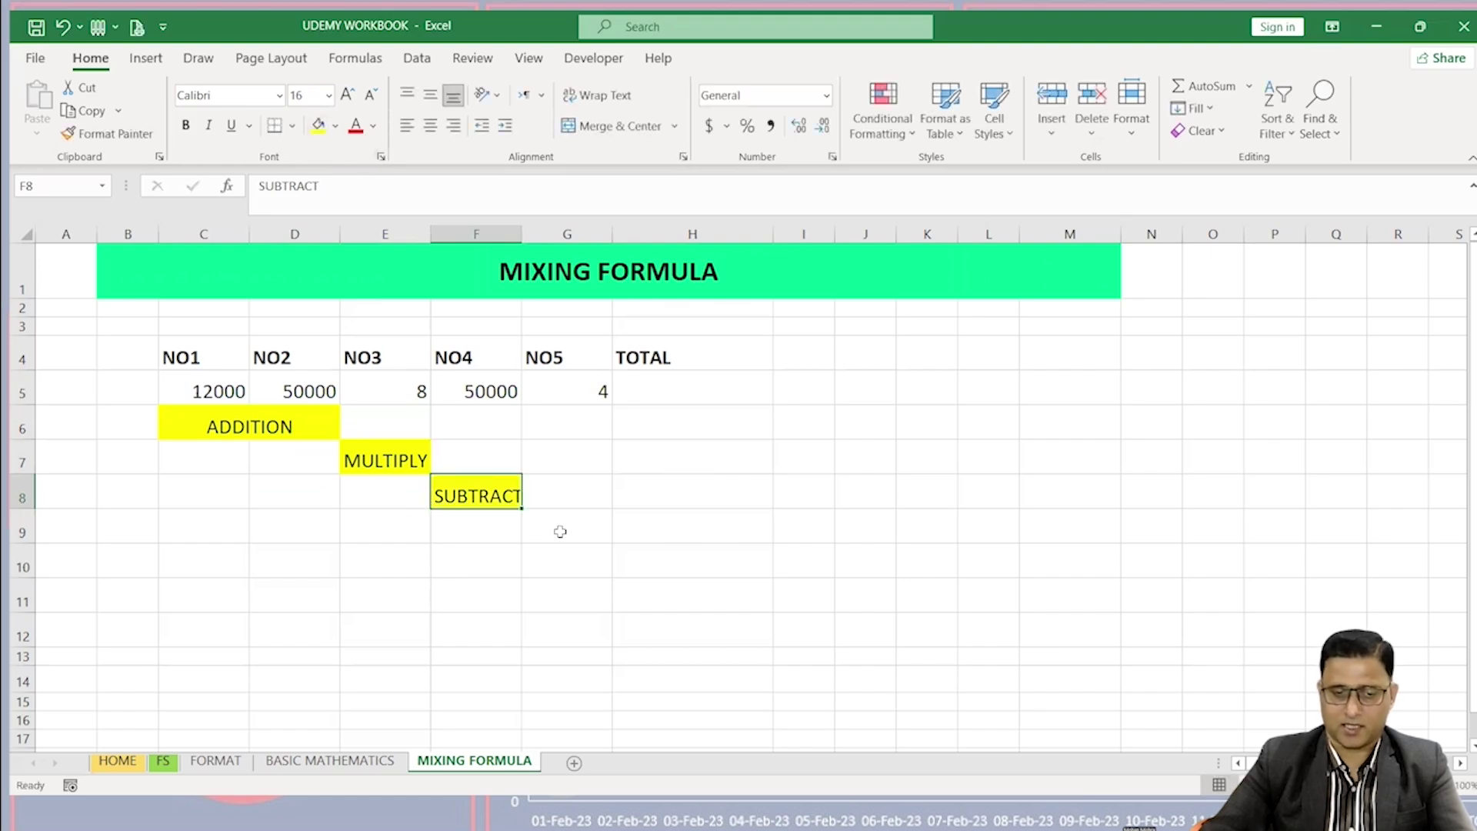
Step: Enter the label DIVIDE in cell G9 and fill the cell yellow
key(Down)
key(Right)
text(D)
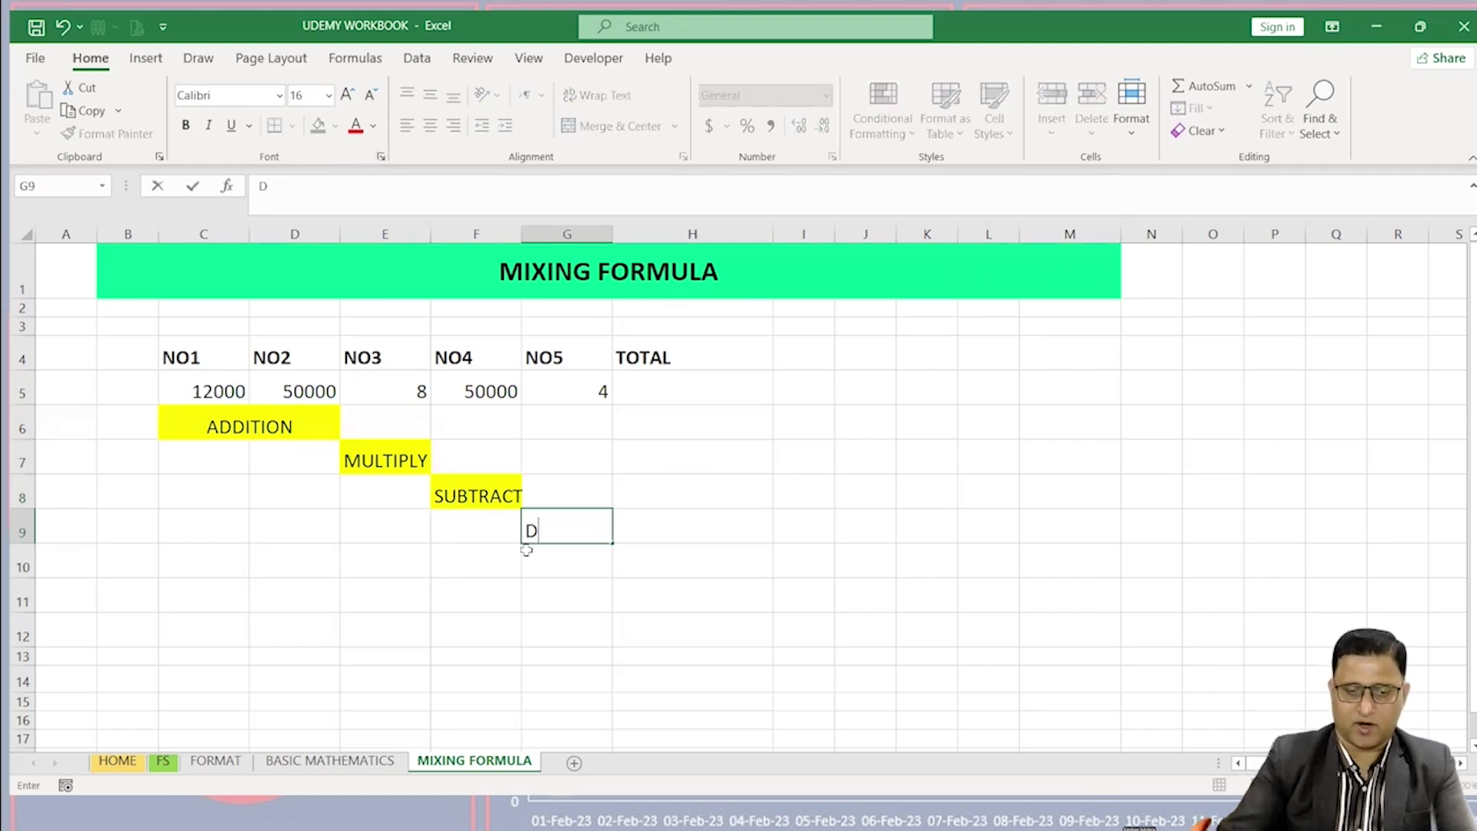
text(IVIDE)
key(ctrl+Return)
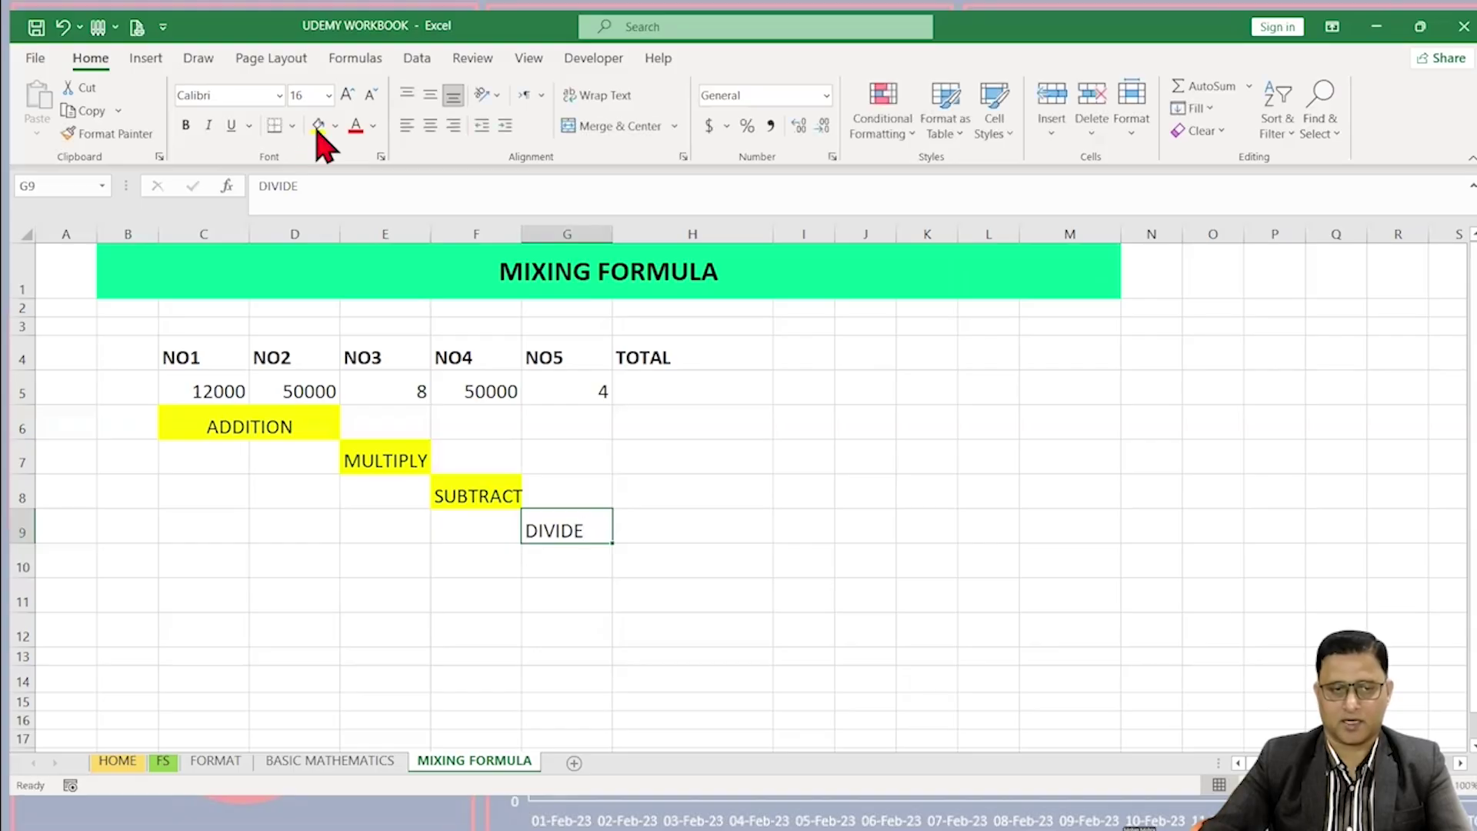
click(318, 127)
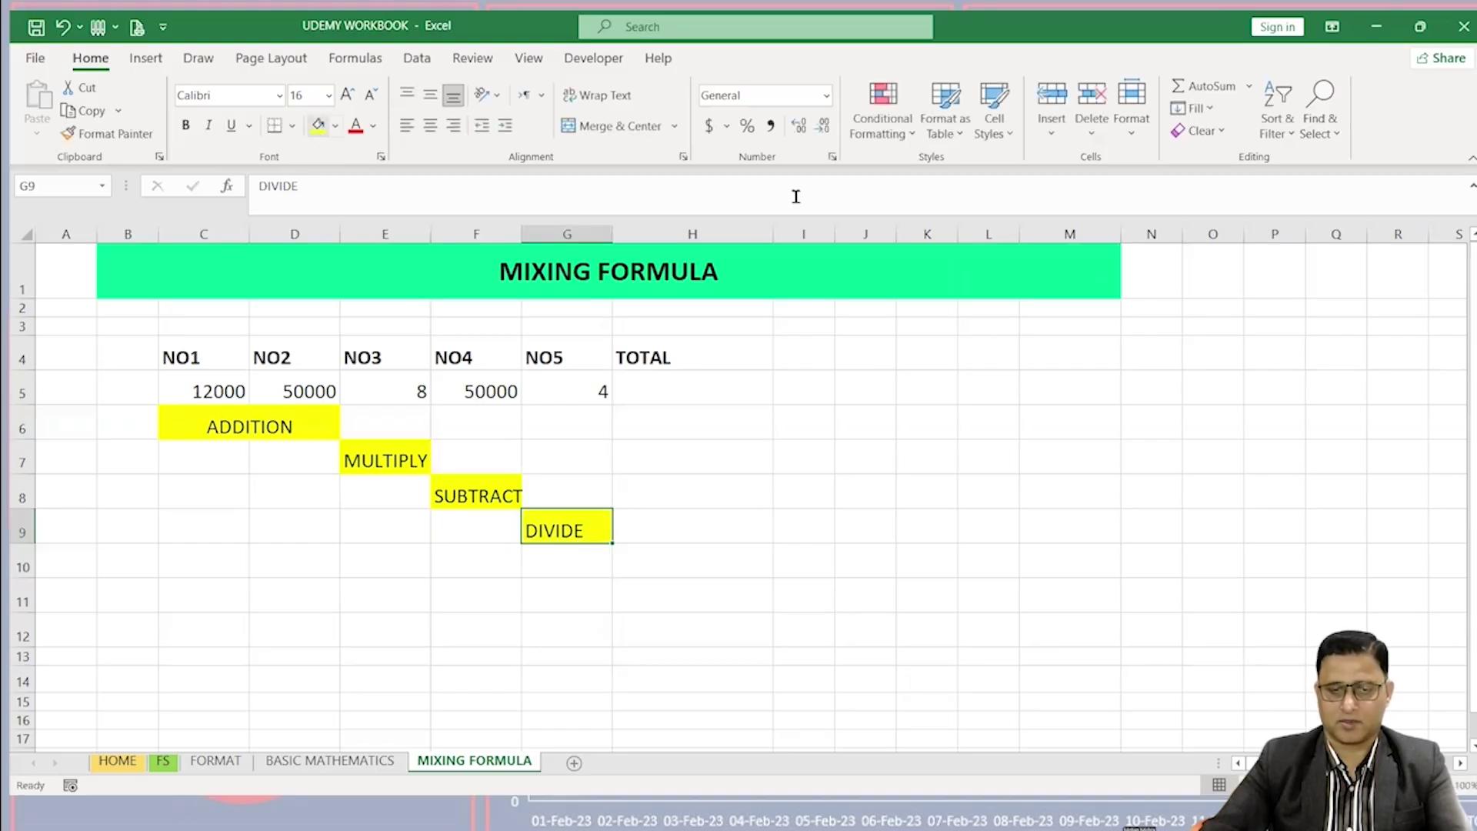
Step: Append (+,-,*,/) to the MIXING FORMULA title in the green banner
double_click(801, 271)
text(()
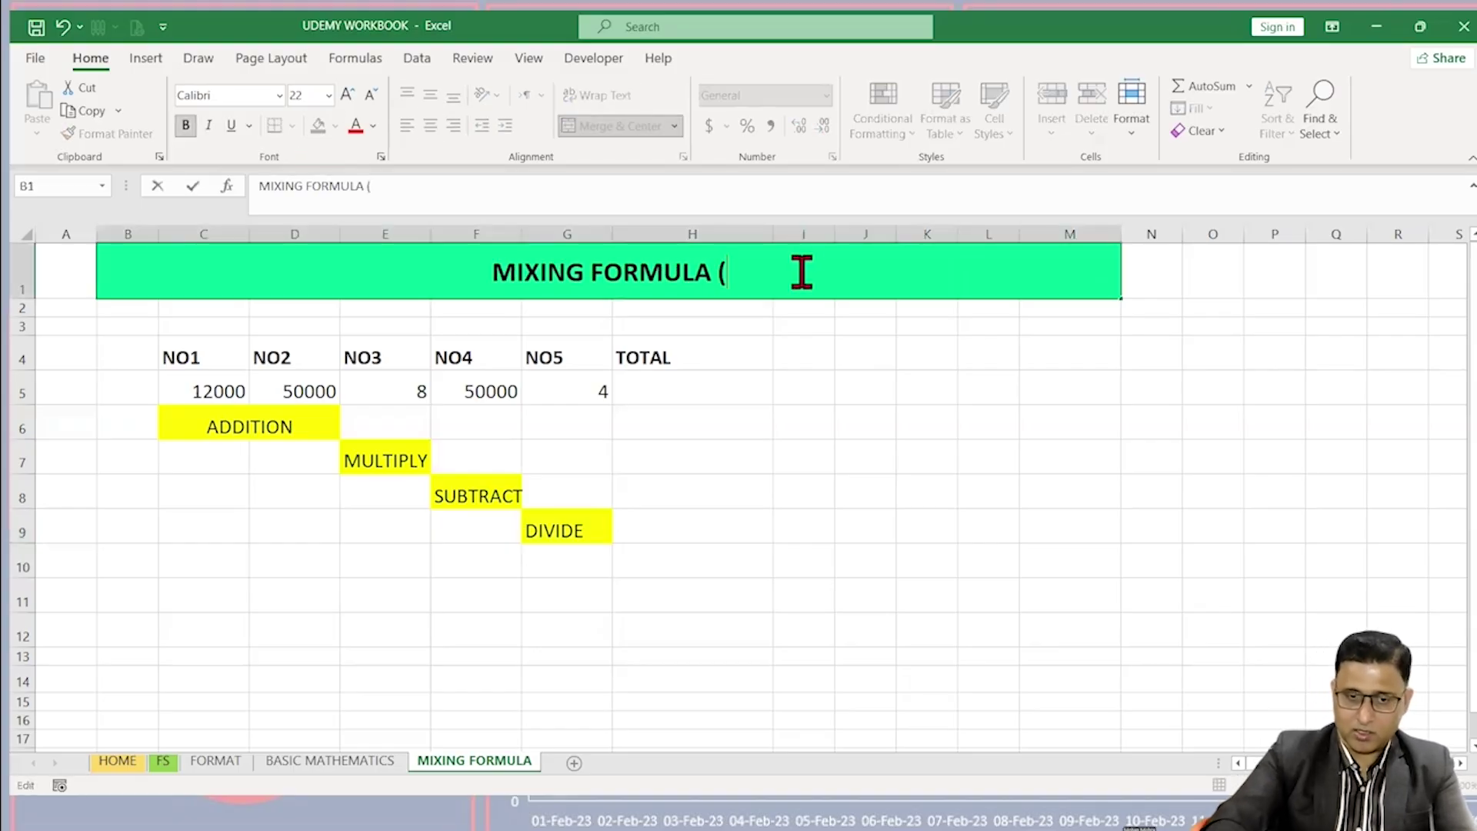
text(+,)
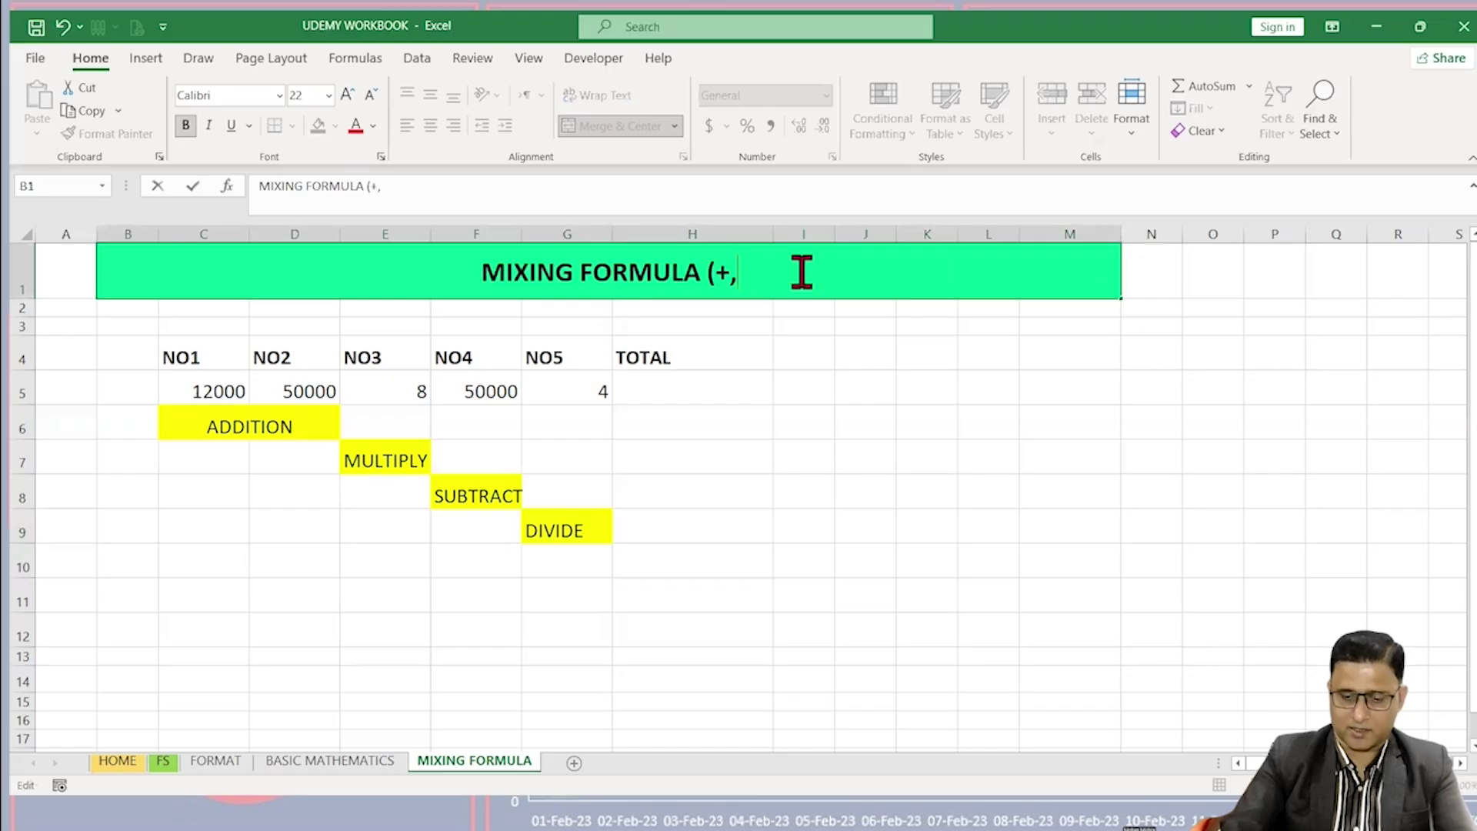
text(-,*)
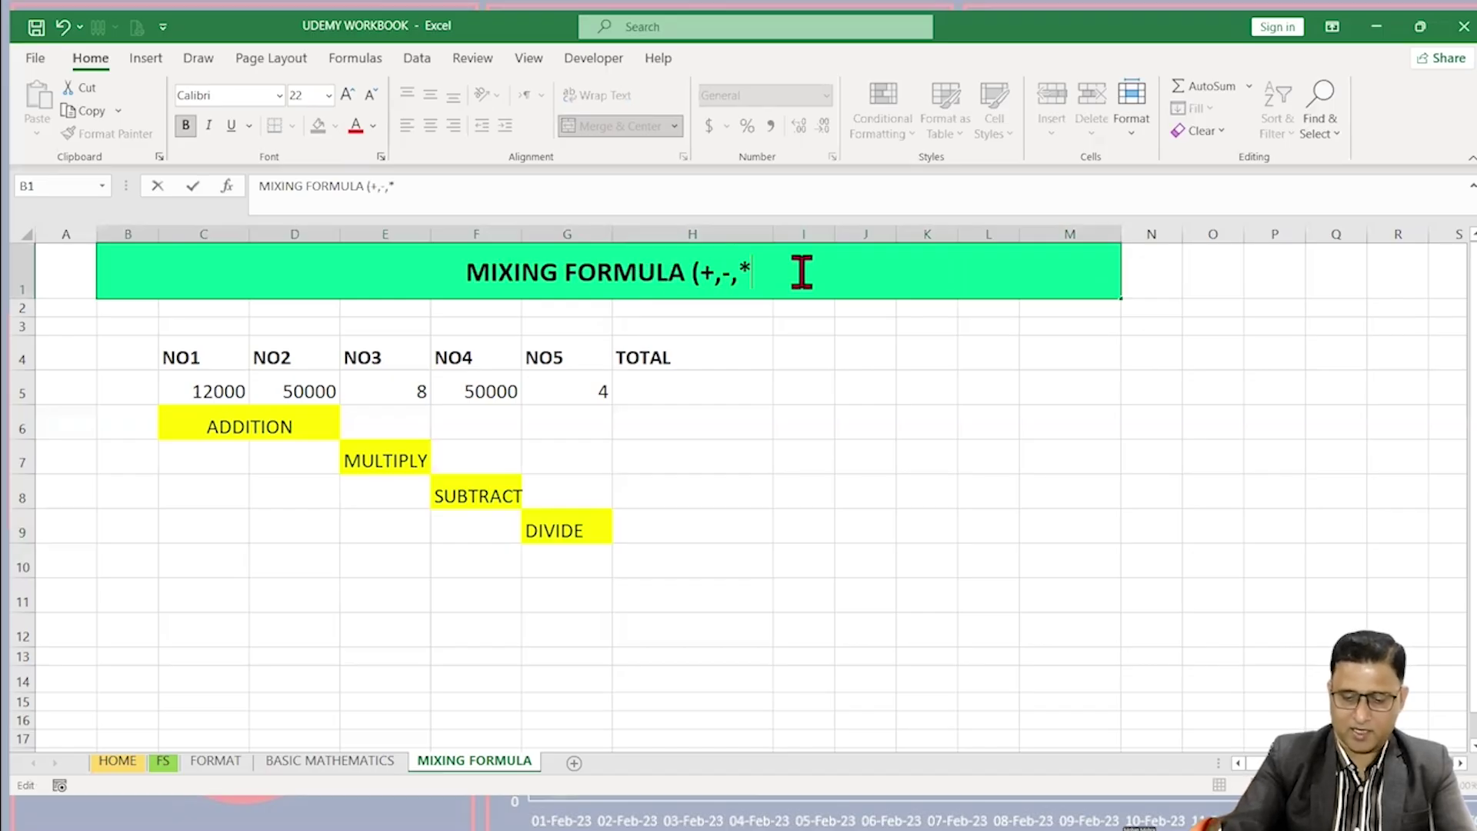
text(,/))
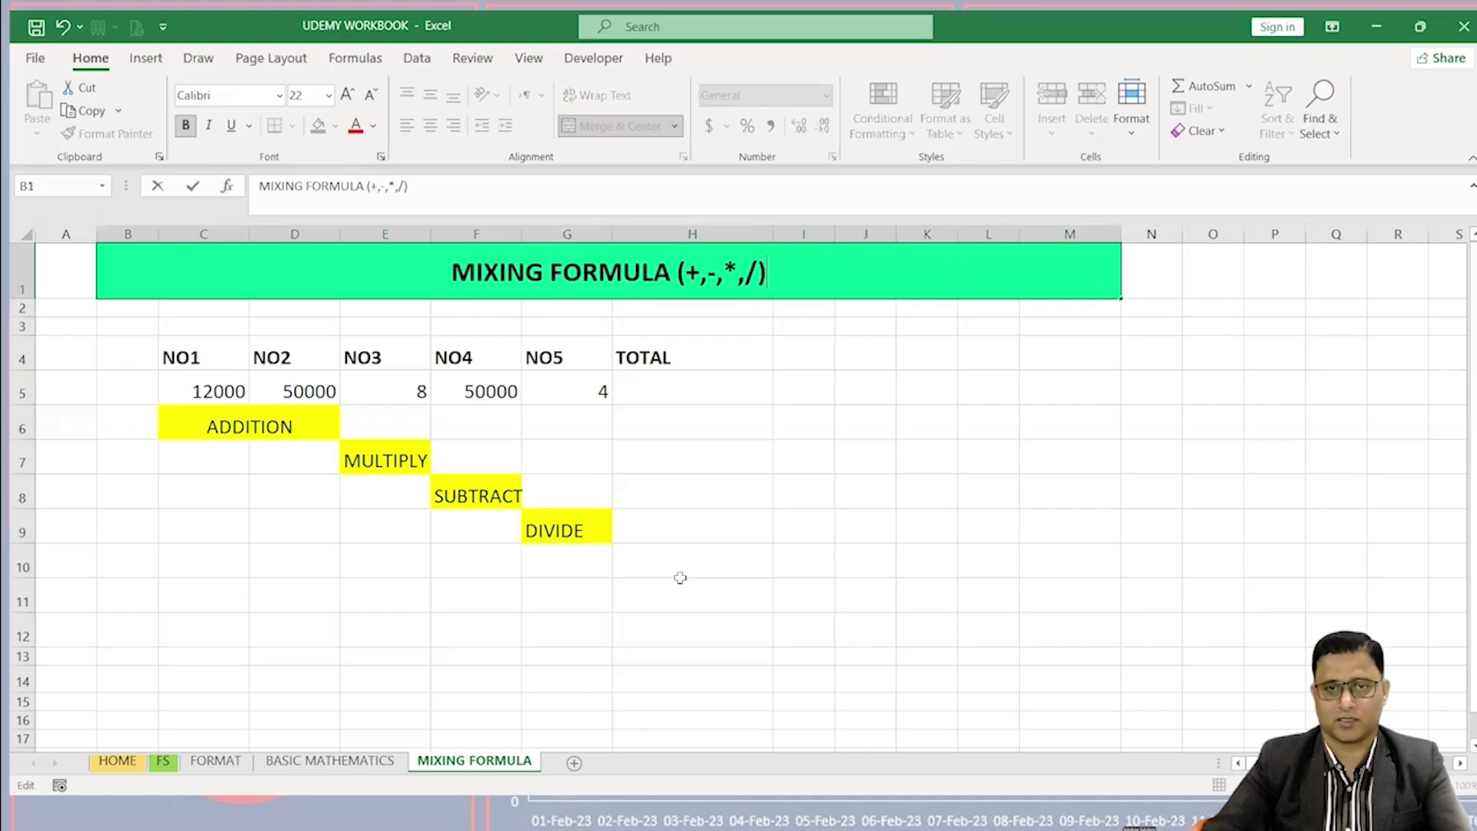
click(763, 531)
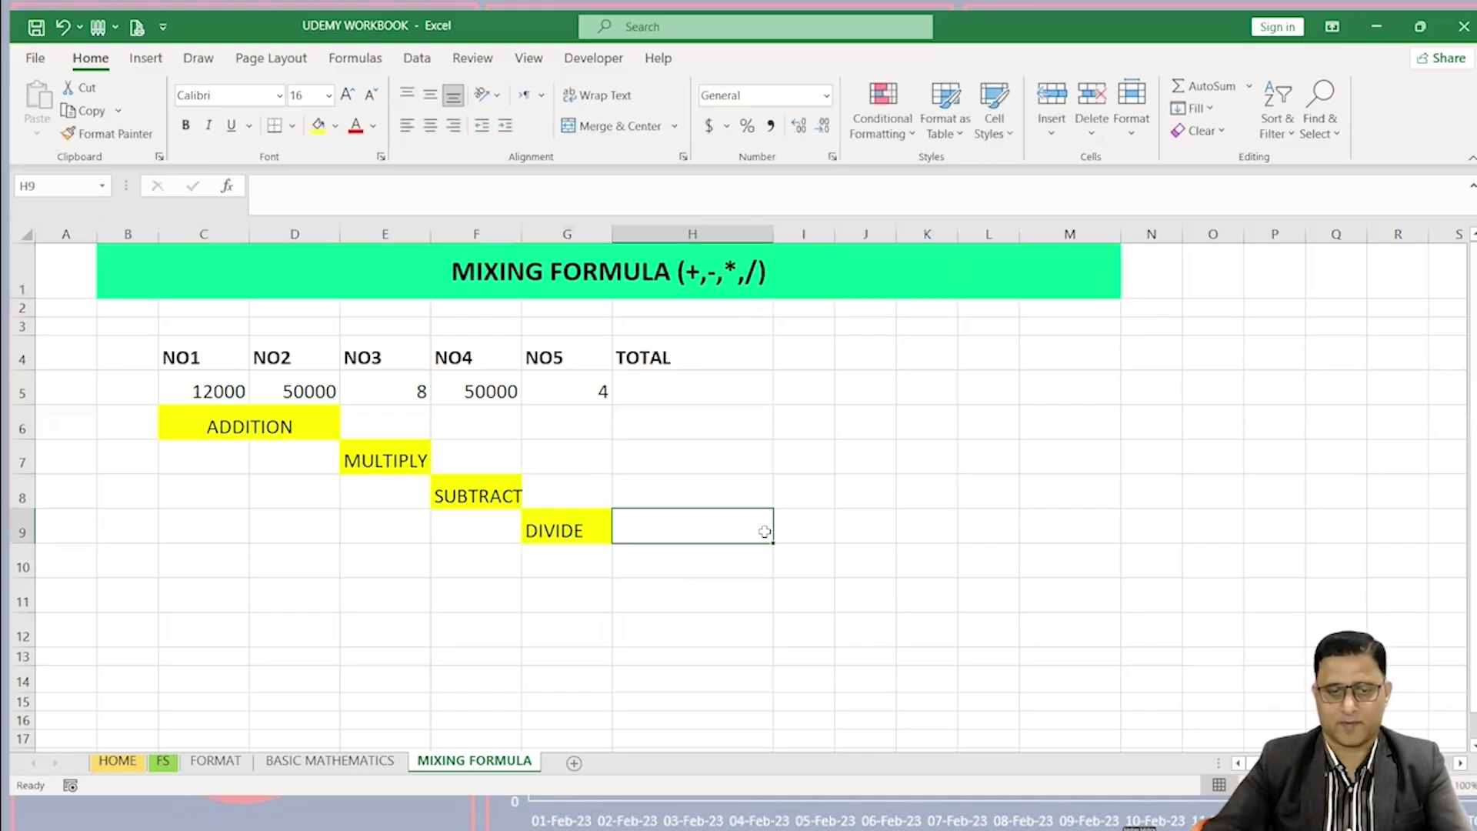
Step: Enter the mixed formula =C5+D5*E5-F5/G5 in cell H5 under TOTAL
click(700, 392)
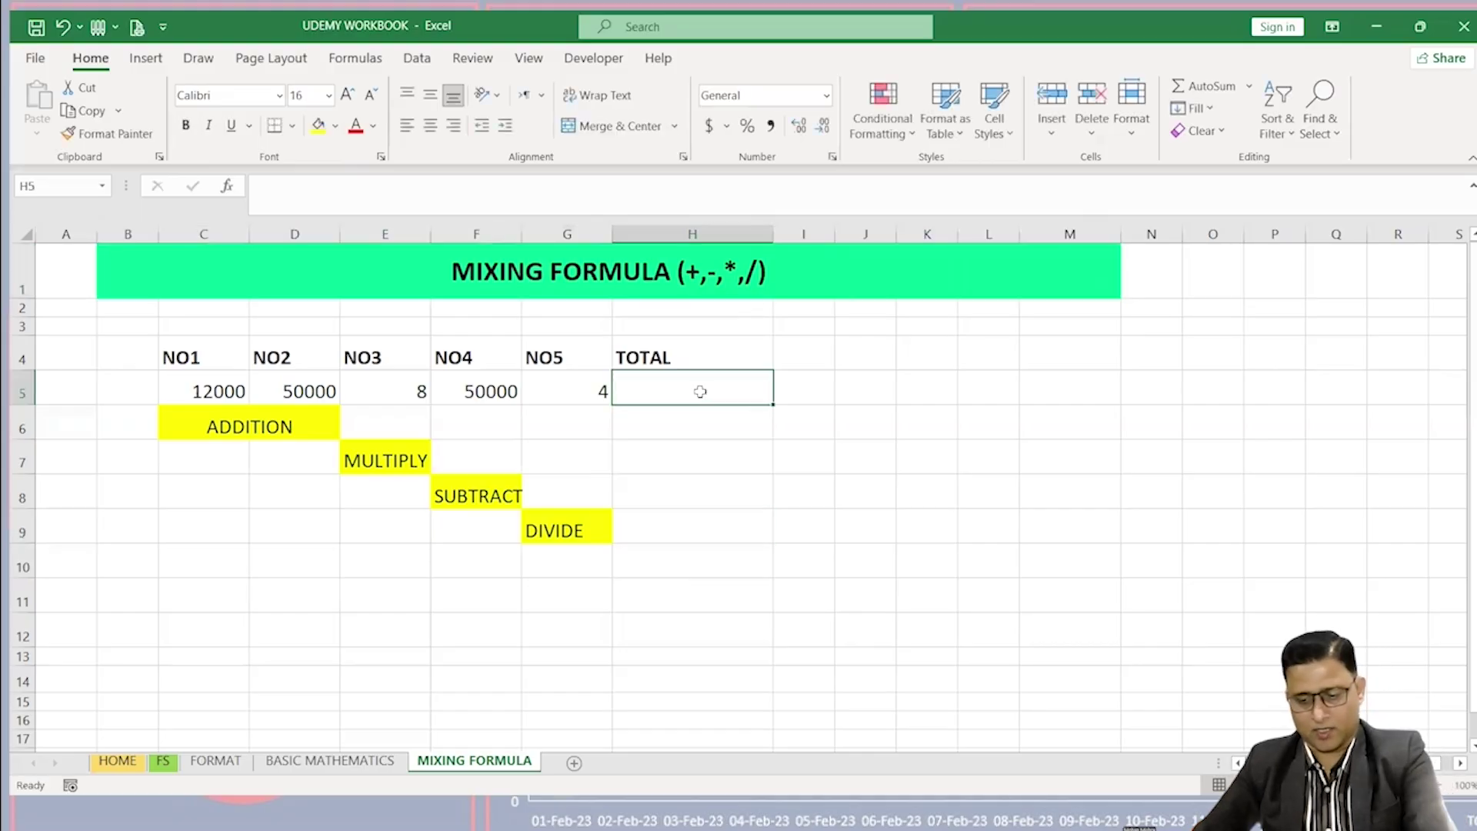
text(=)
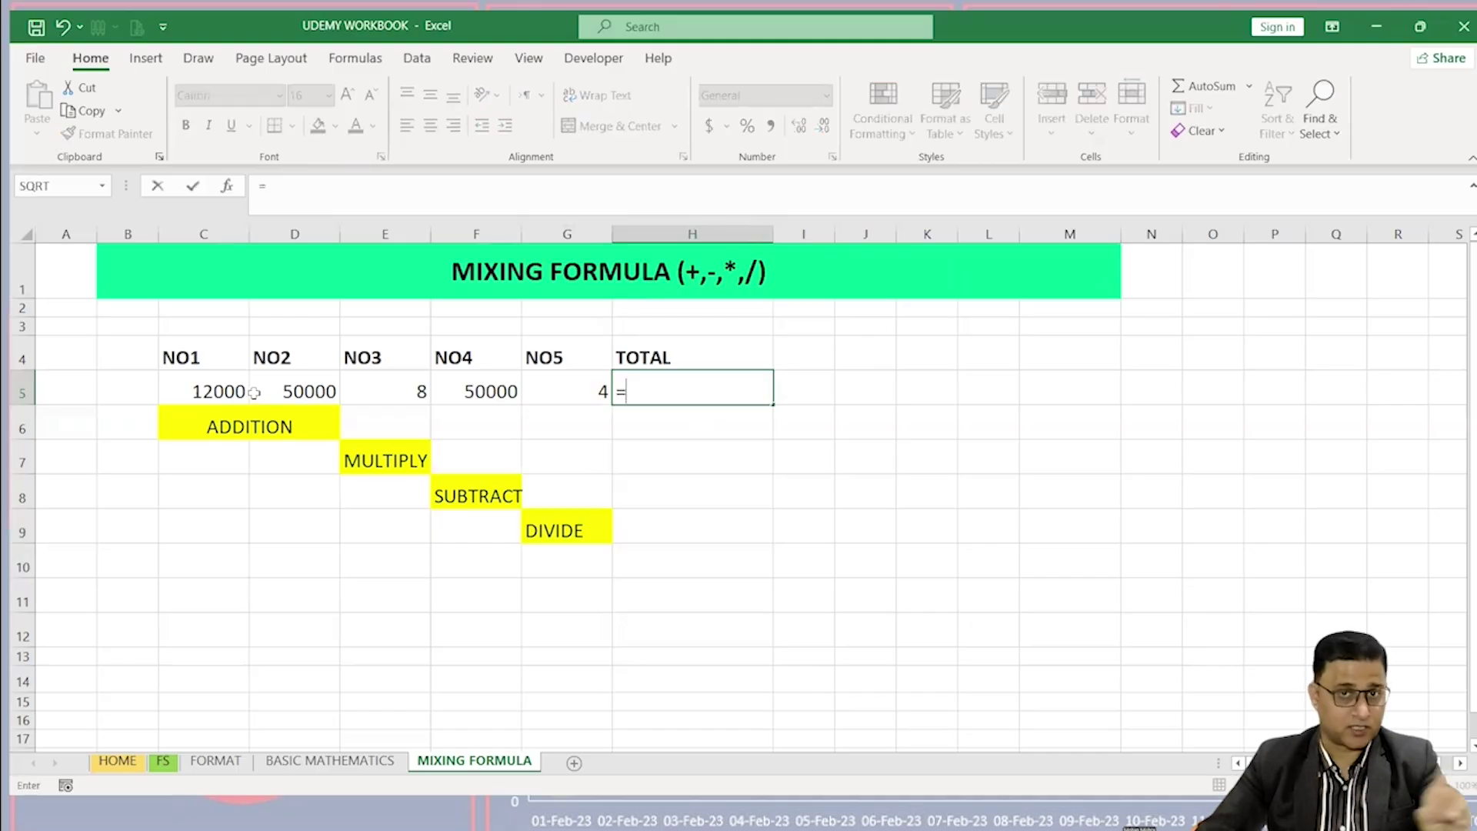
click(208, 390)
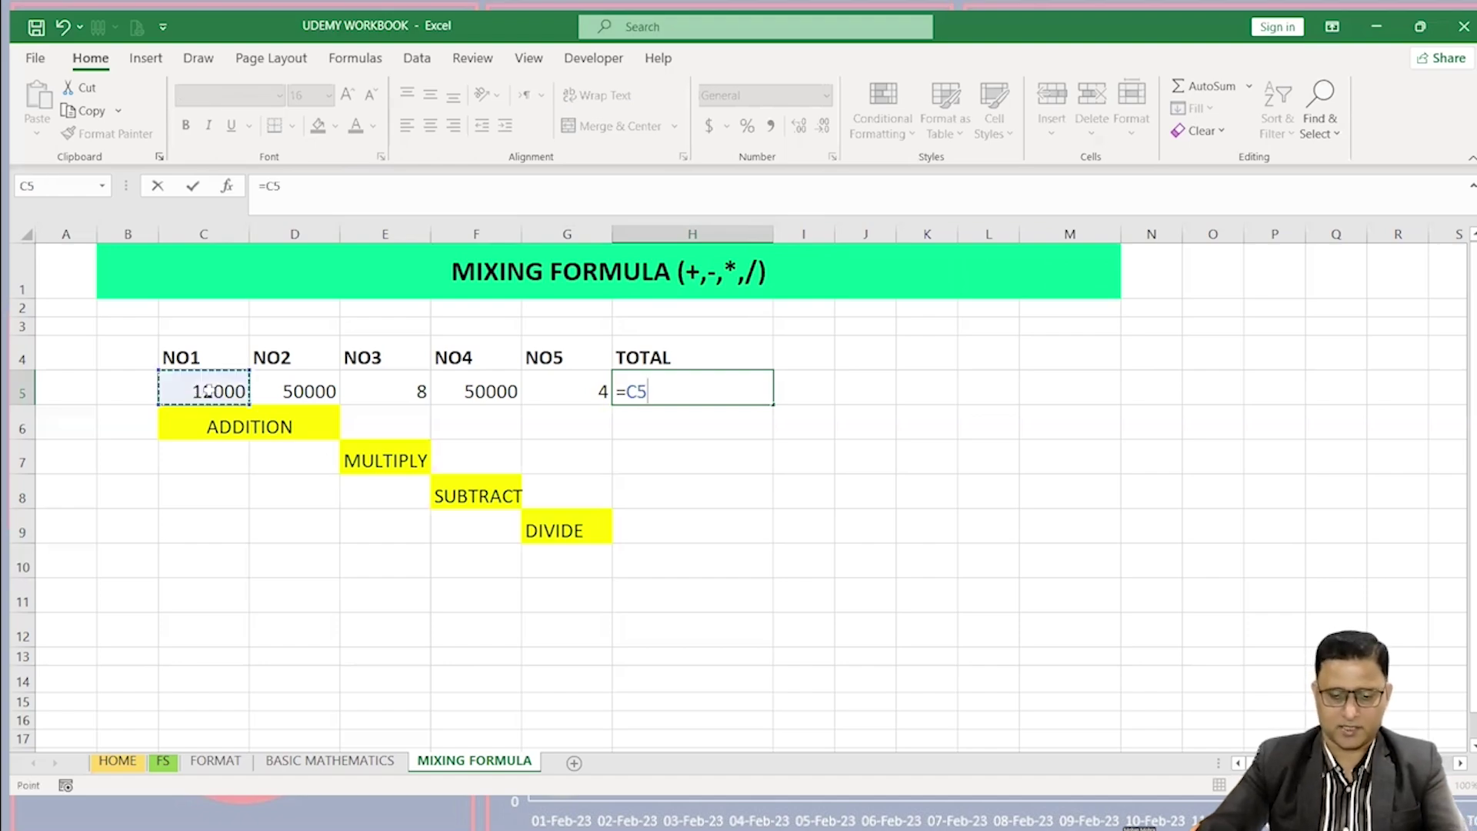
text(+)
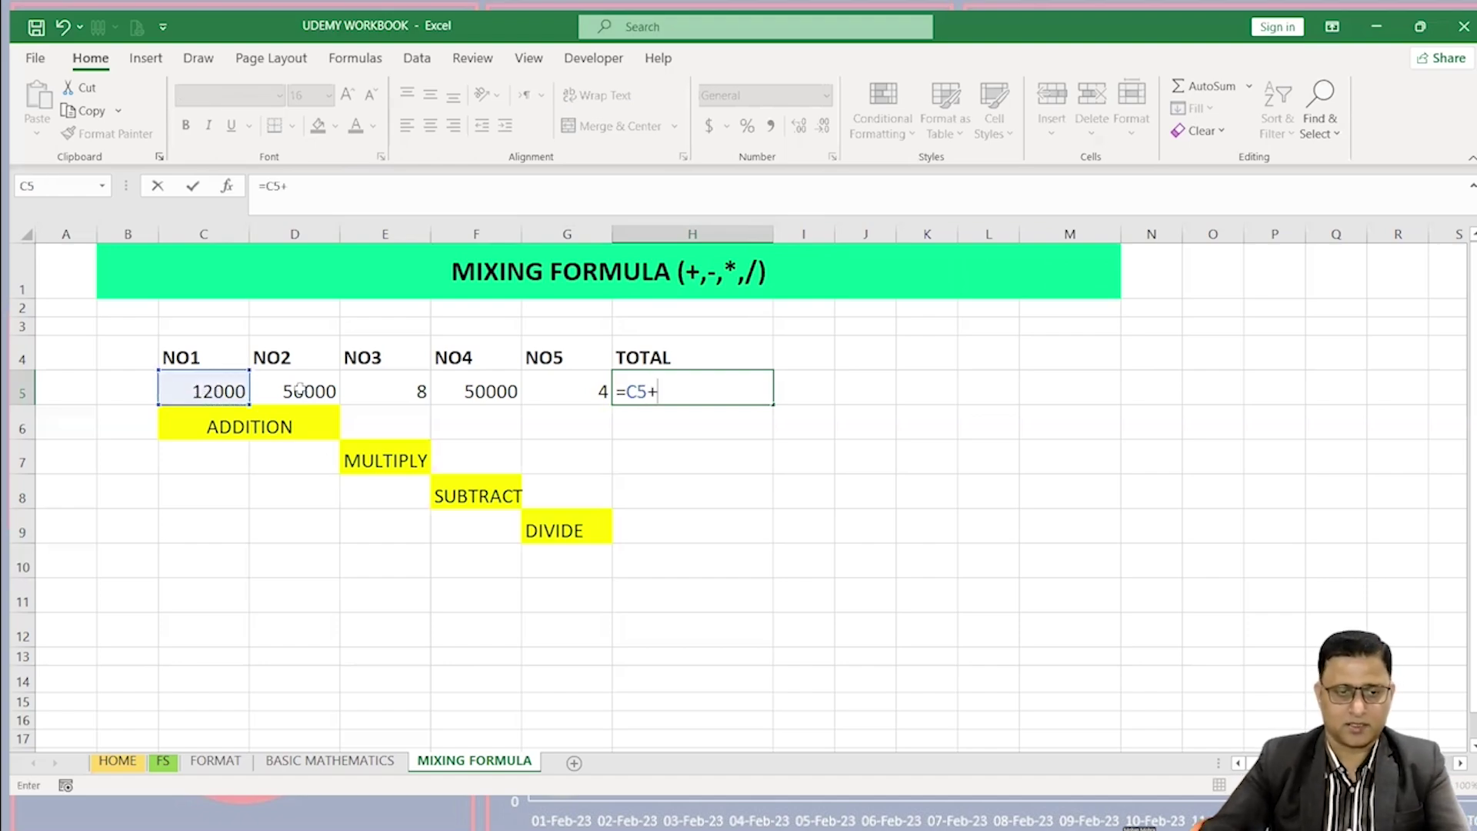
click(300, 388)
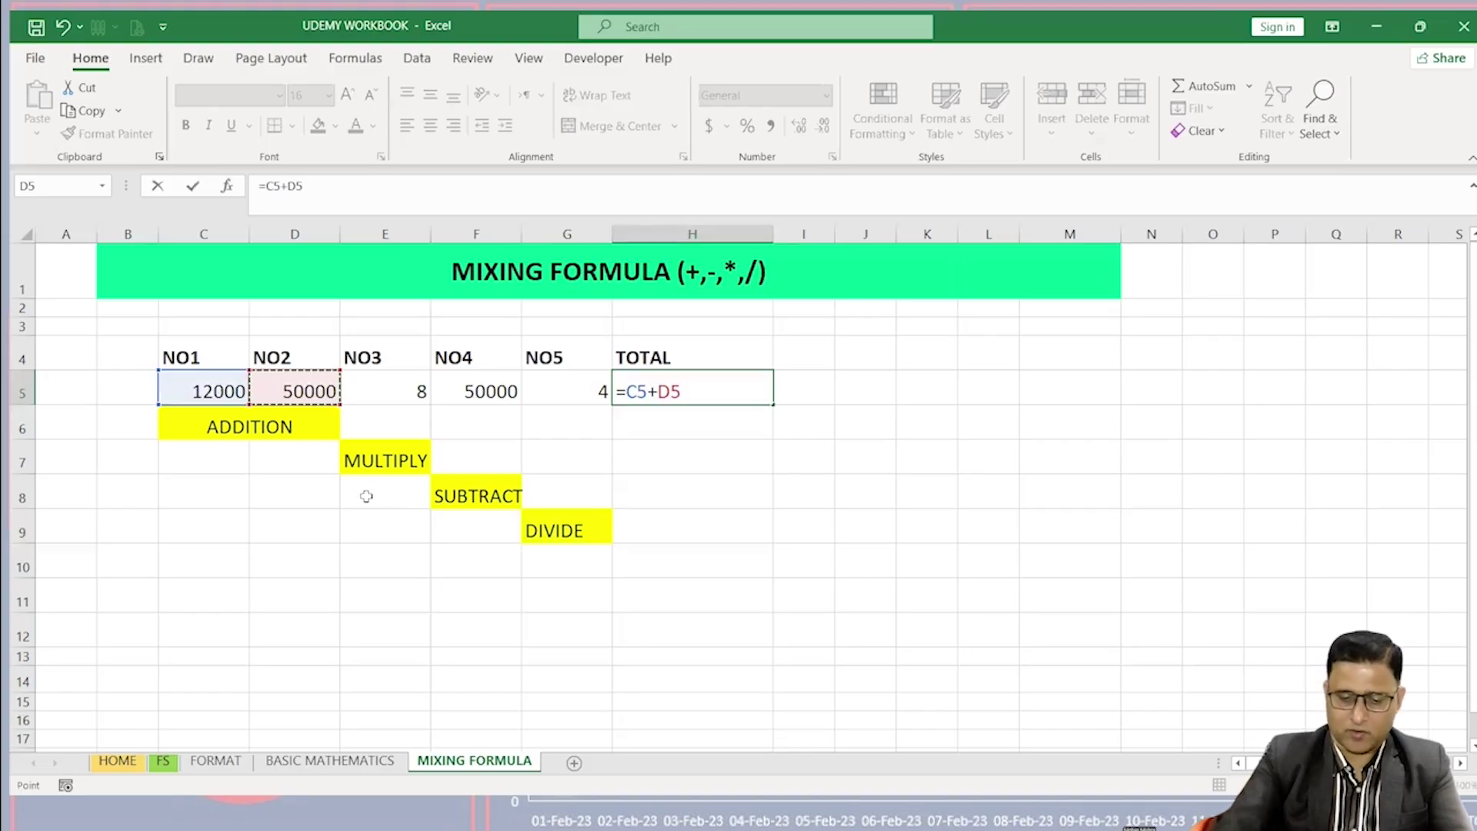
text(*)
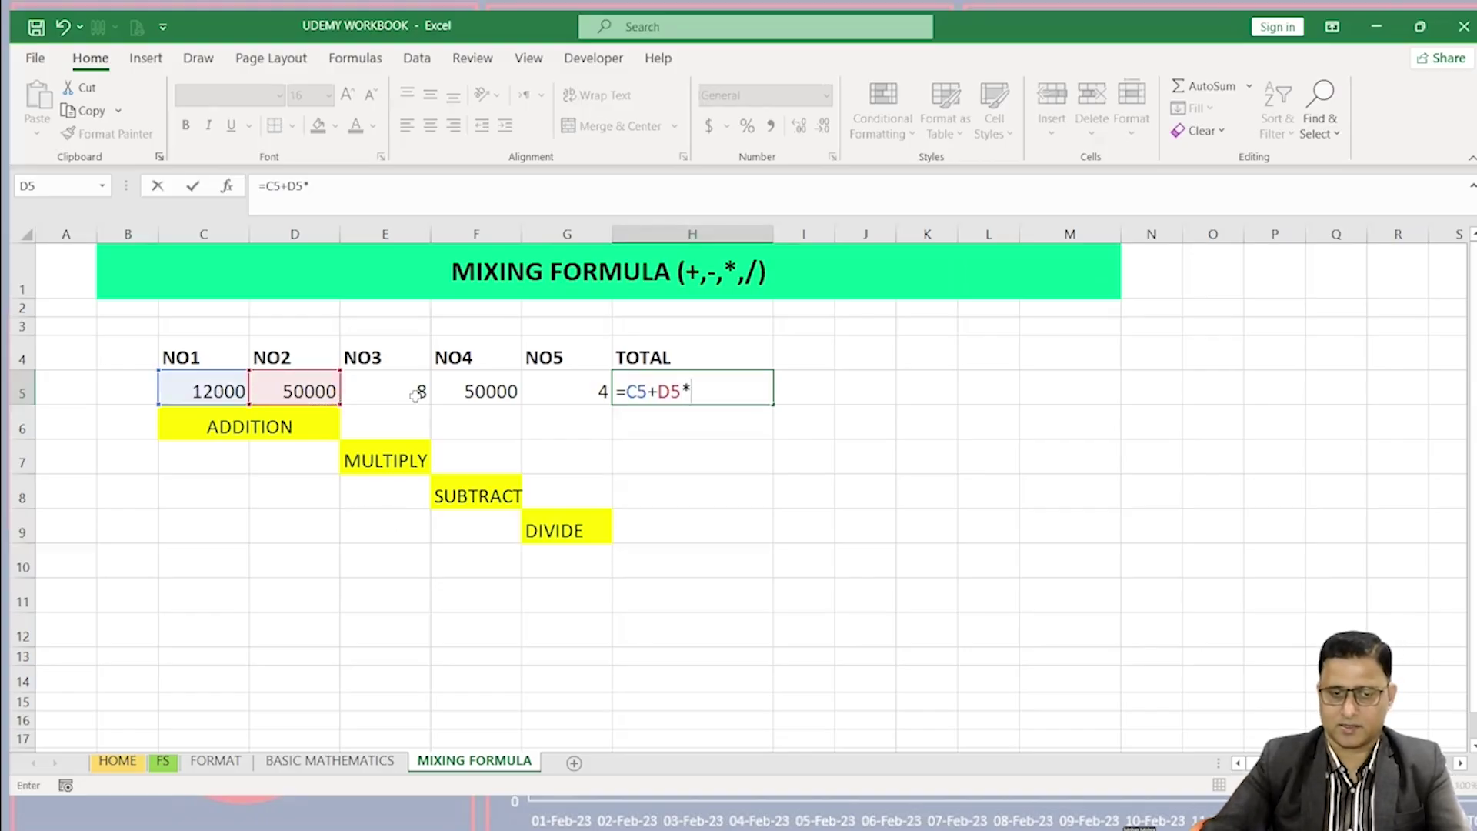
click(417, 395)
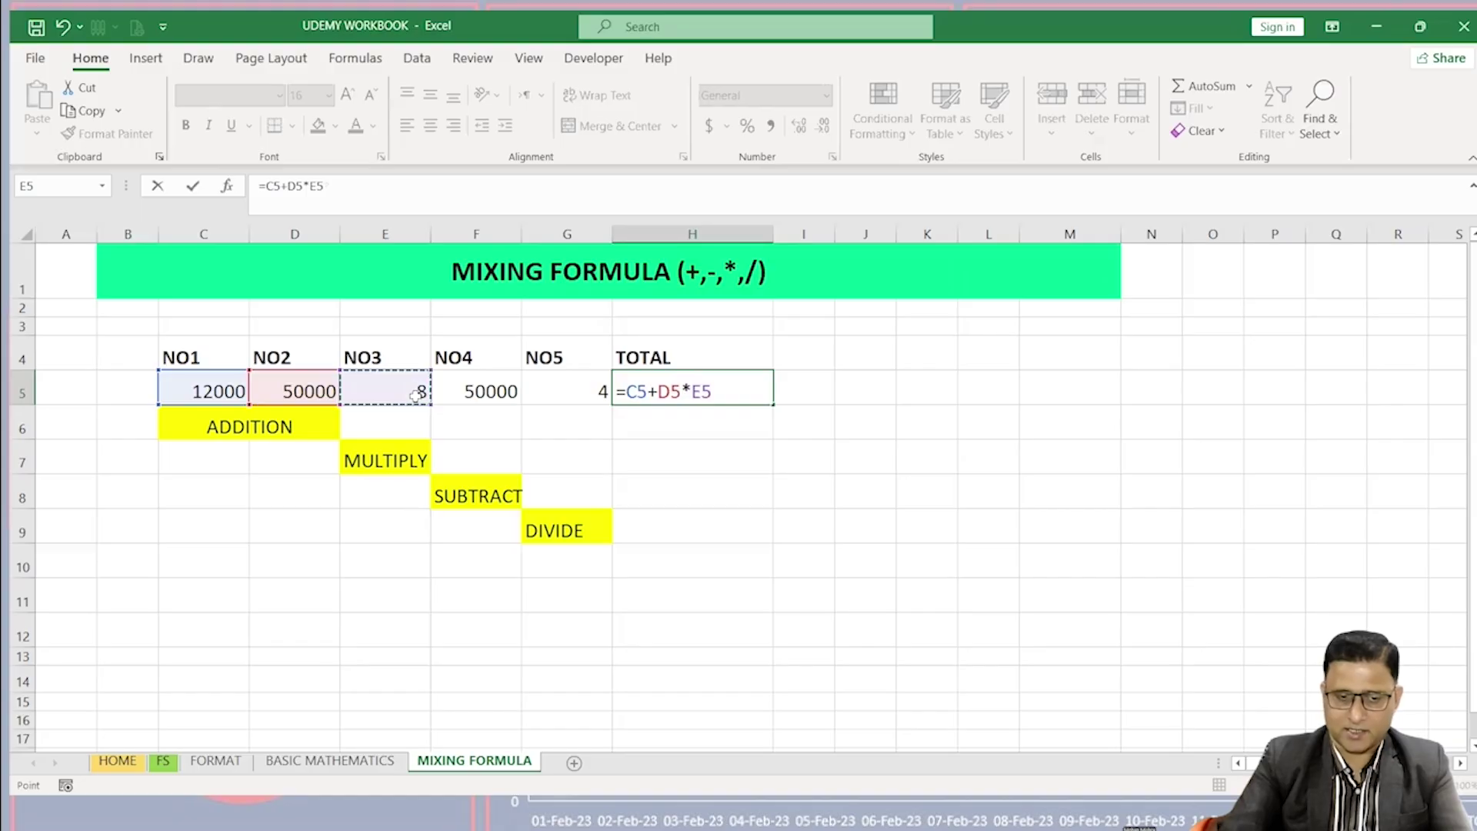
text(-)
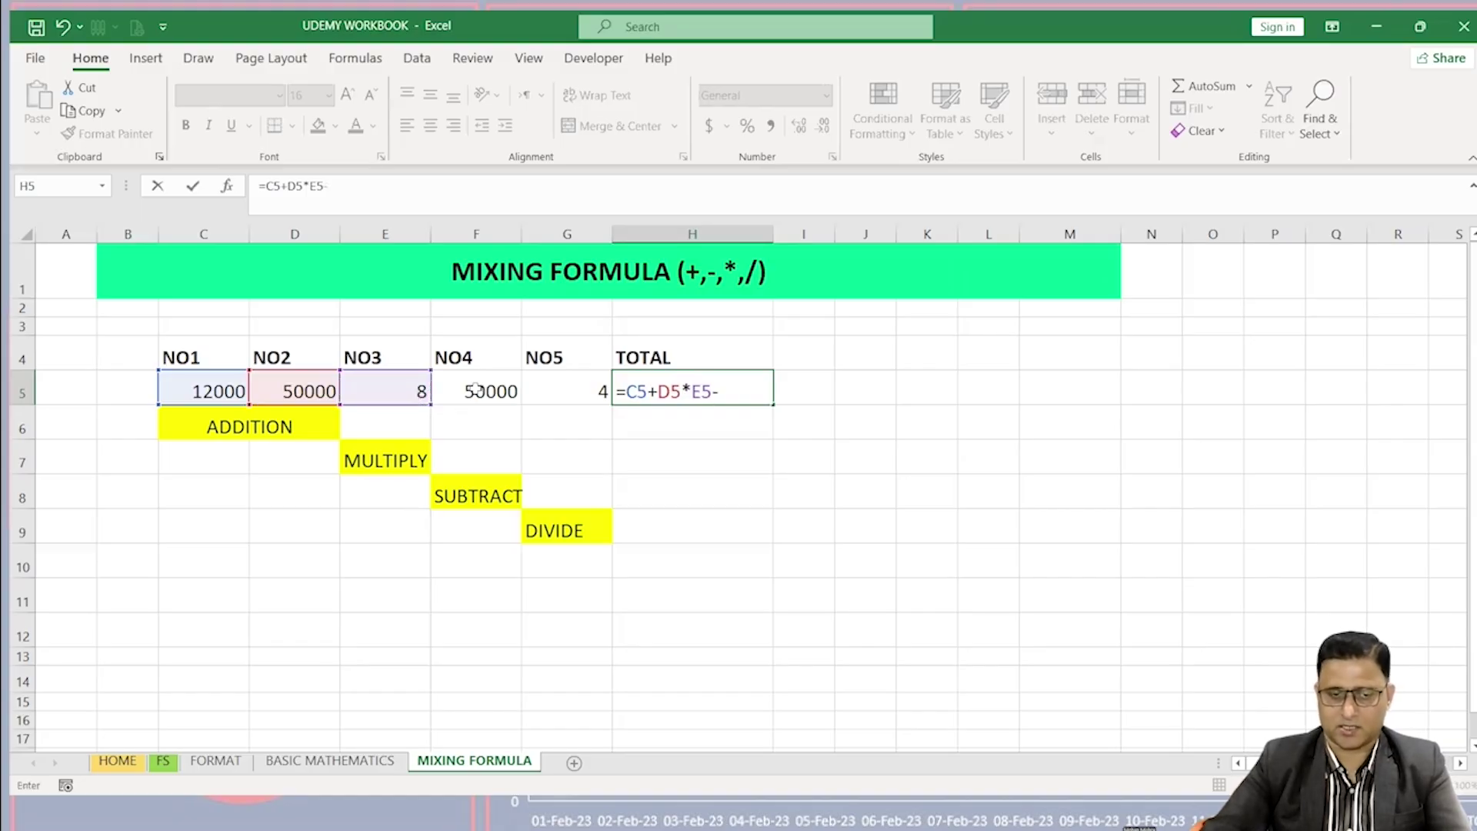
key(Left)
key(Left)
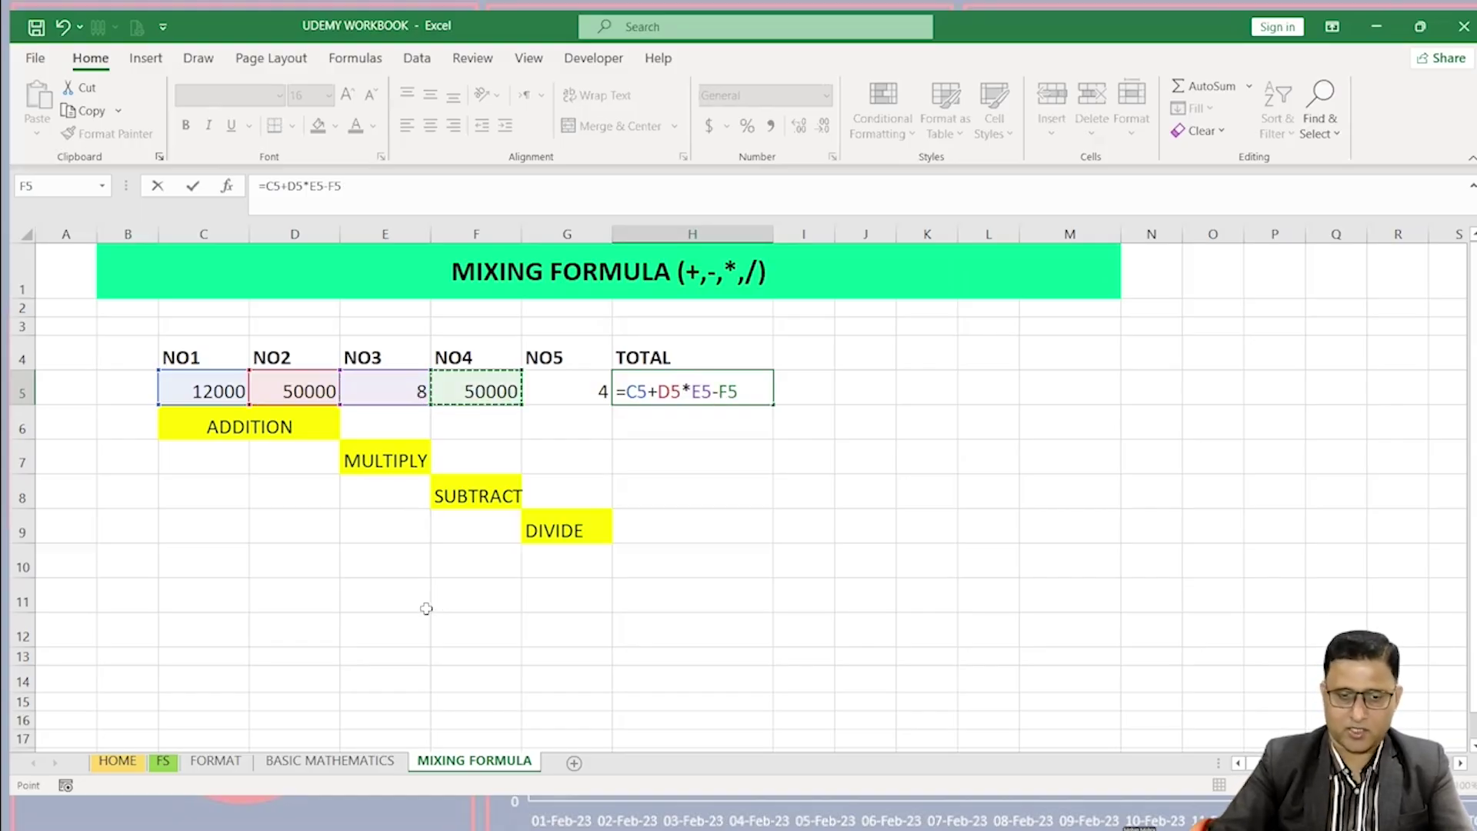
text(/)
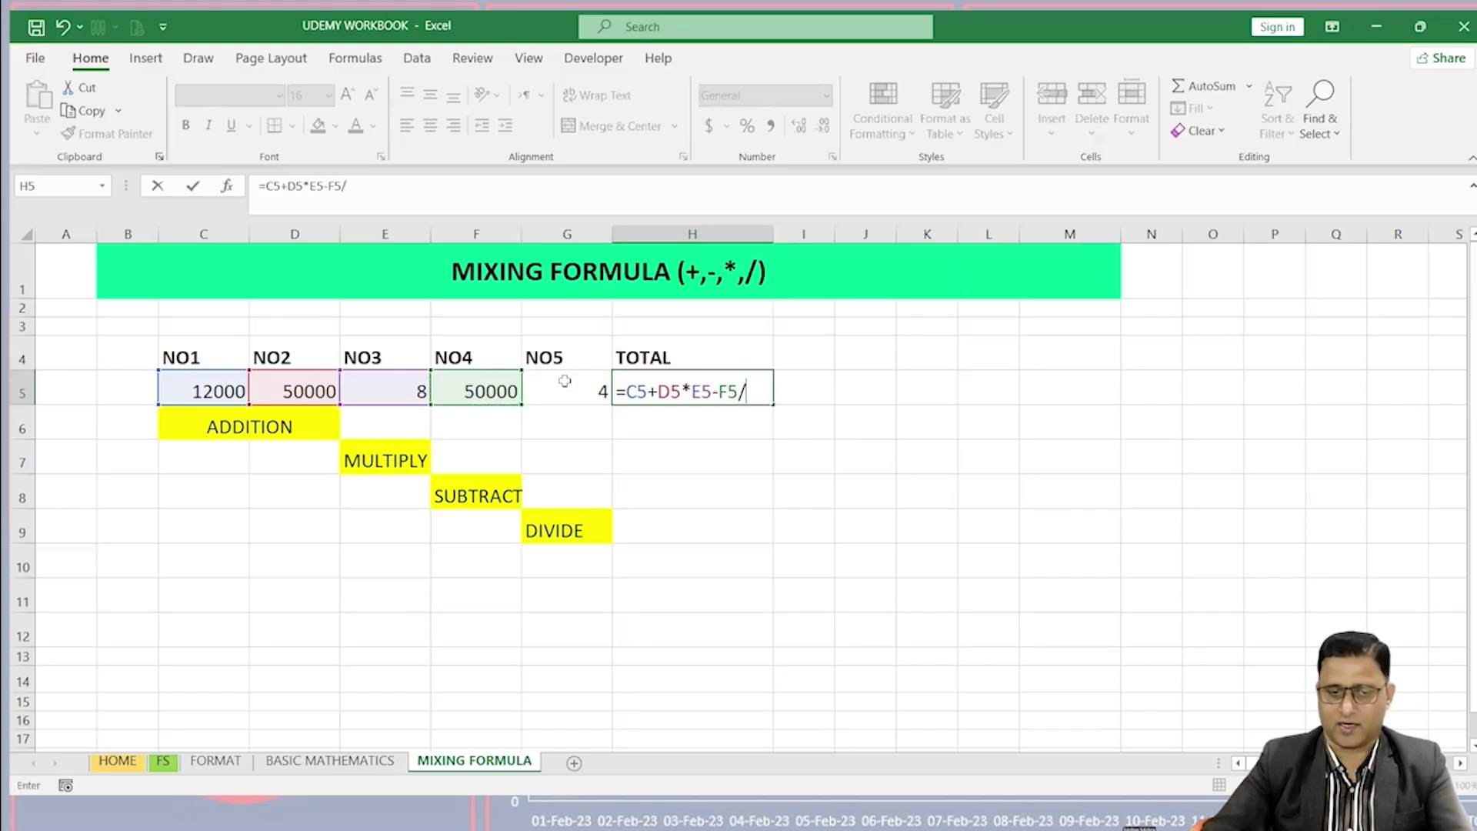
key(Left)
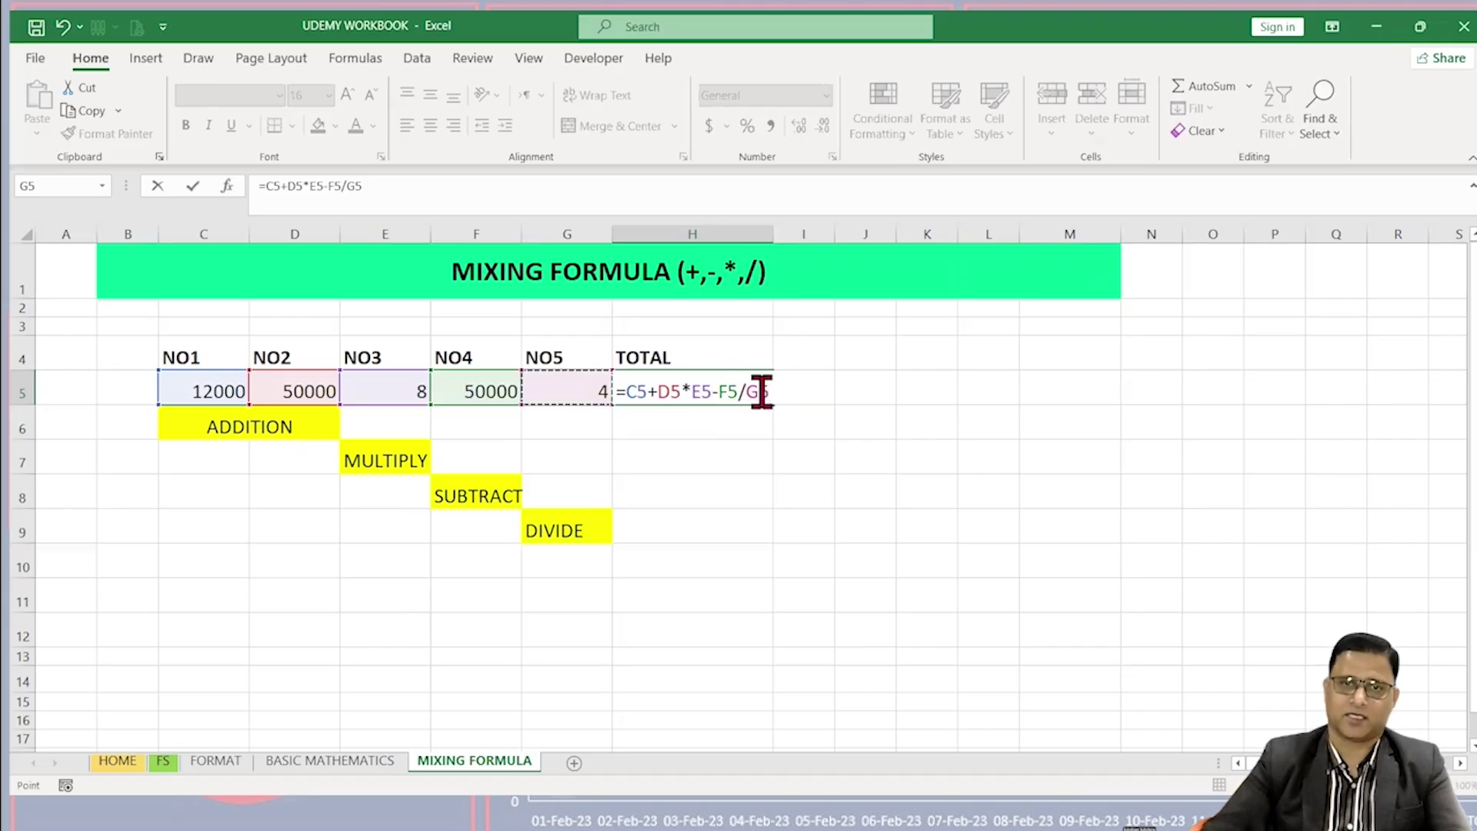
key(Return)
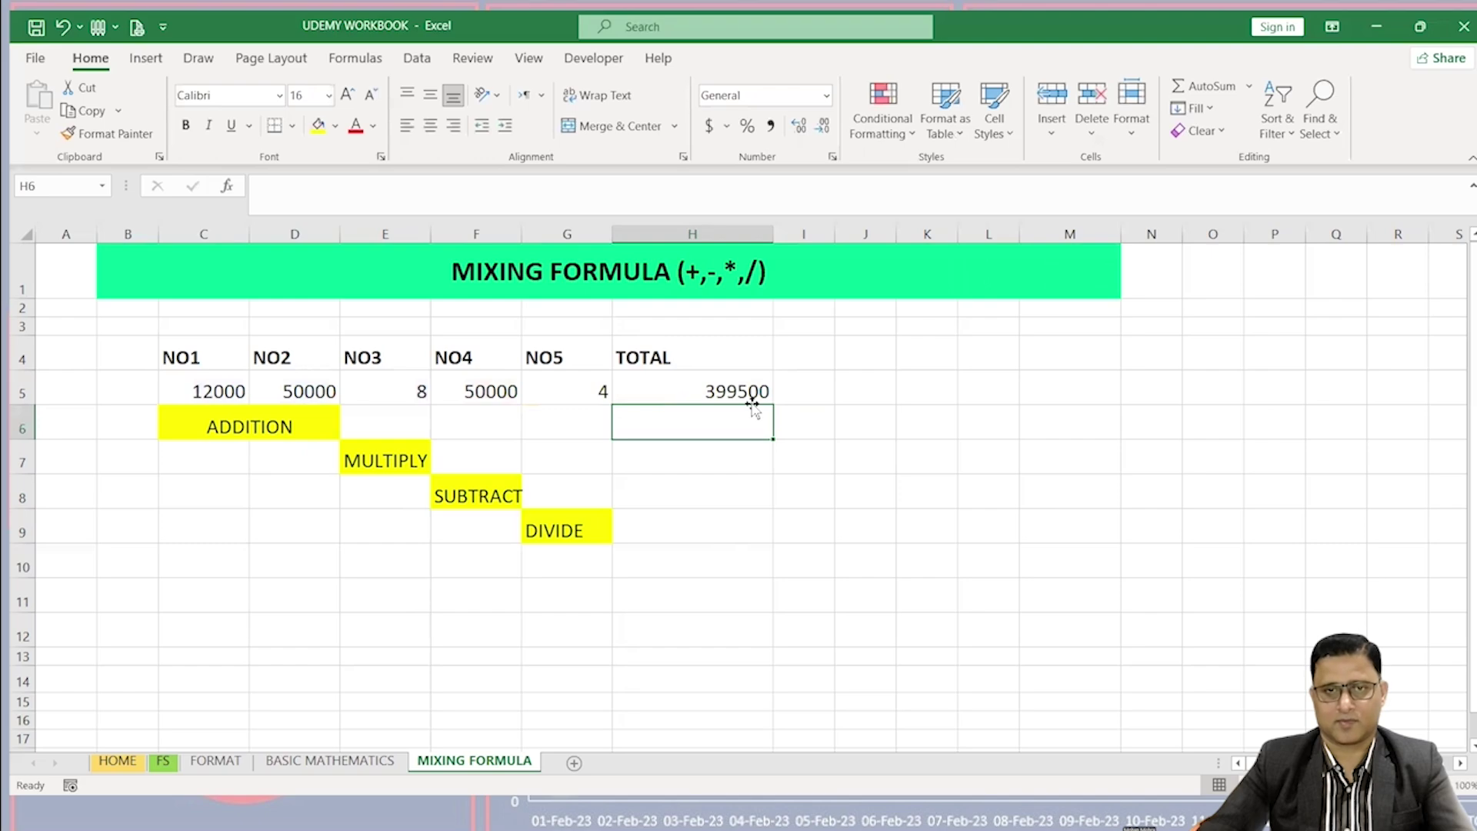
Step: Add NO1 and NO2 in cell H10 with the formula =C5+D5
click(677, 565)
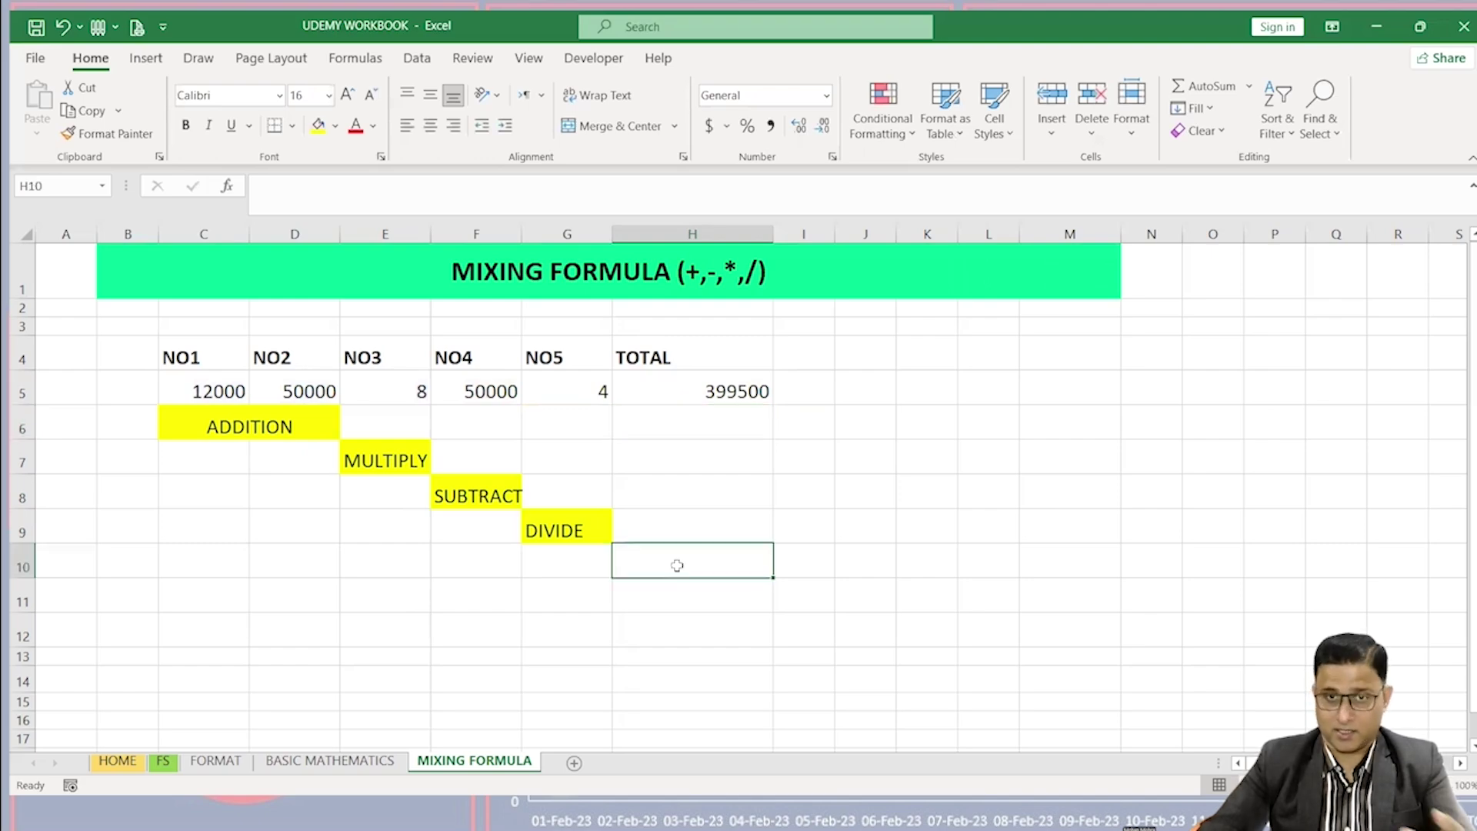
text(=)
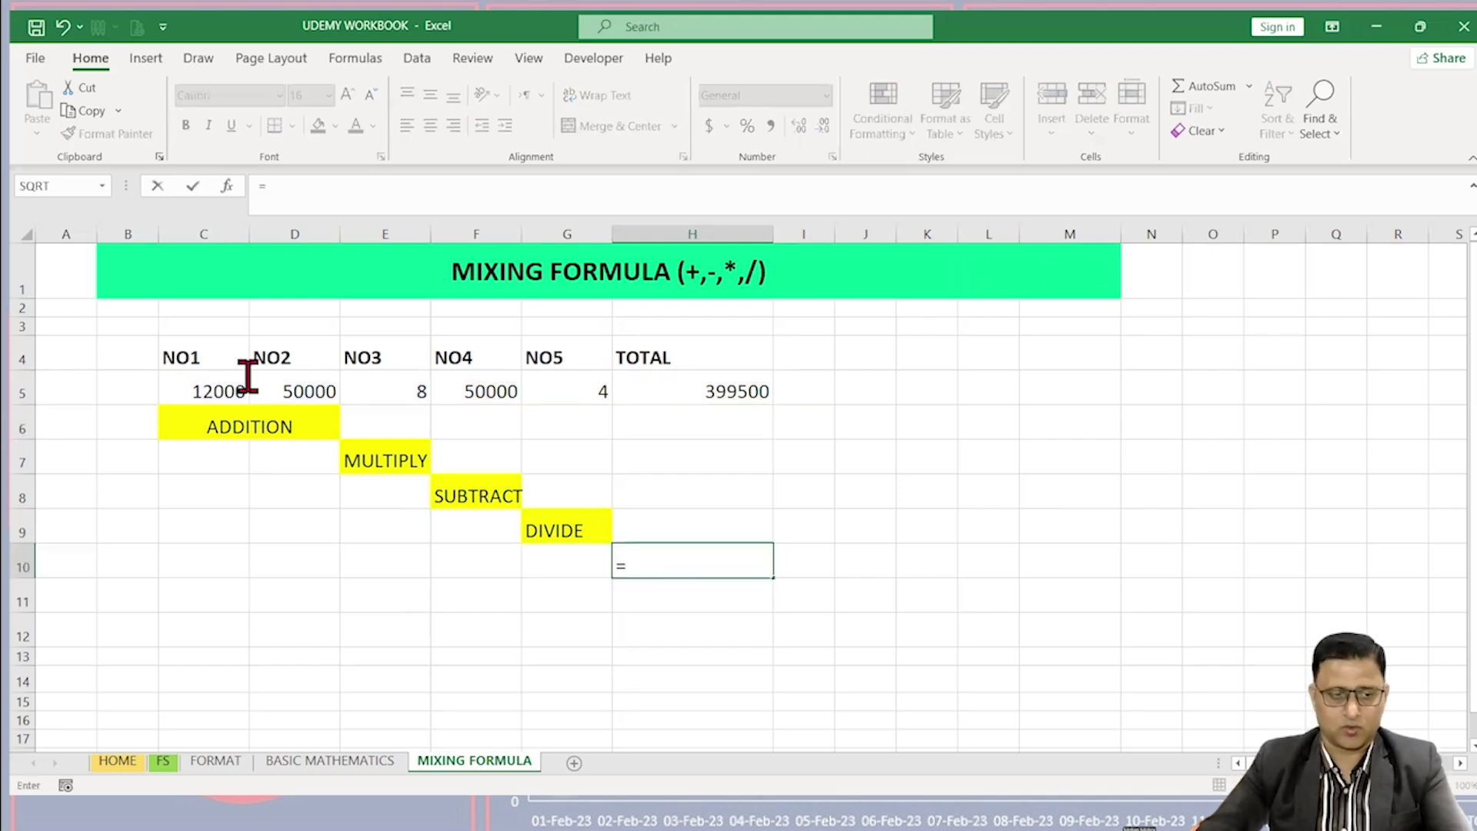
click(237, 383)
text(+)
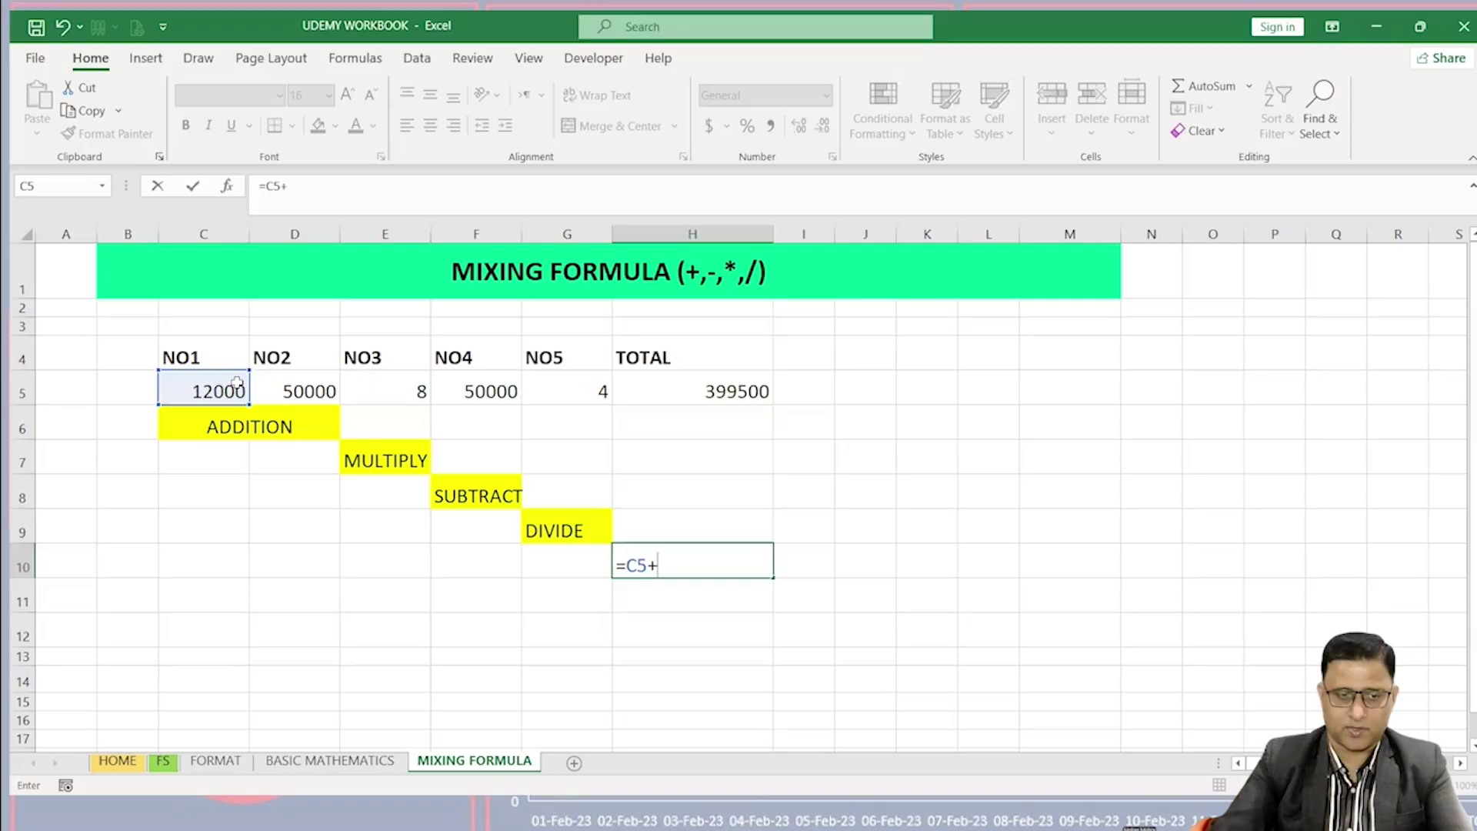
click(302, 380)
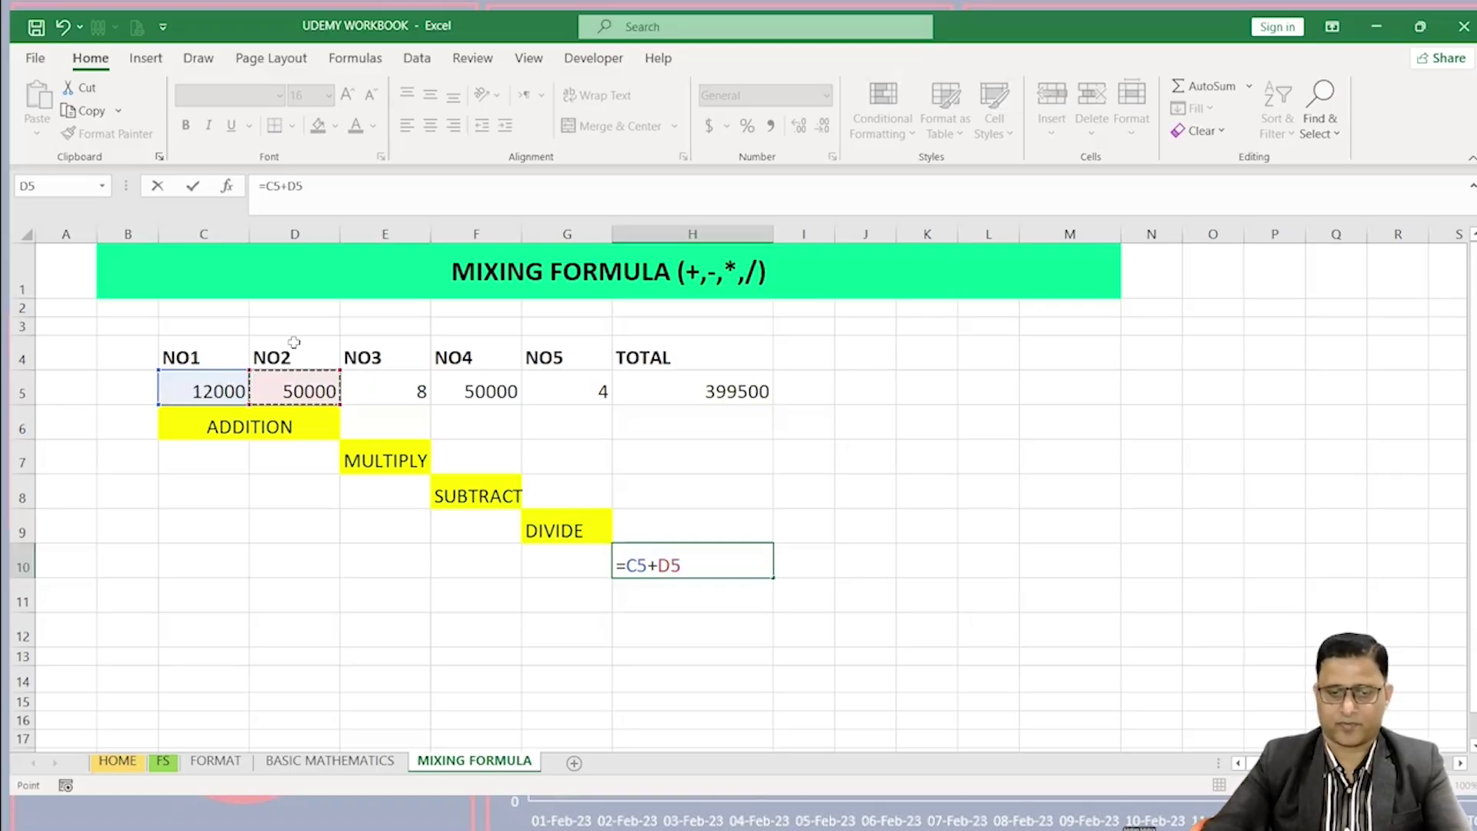
key(Return)
Step: Multiply the sum in H10 by NO3 in cell H11 with the formula =H10*E5
text(=)
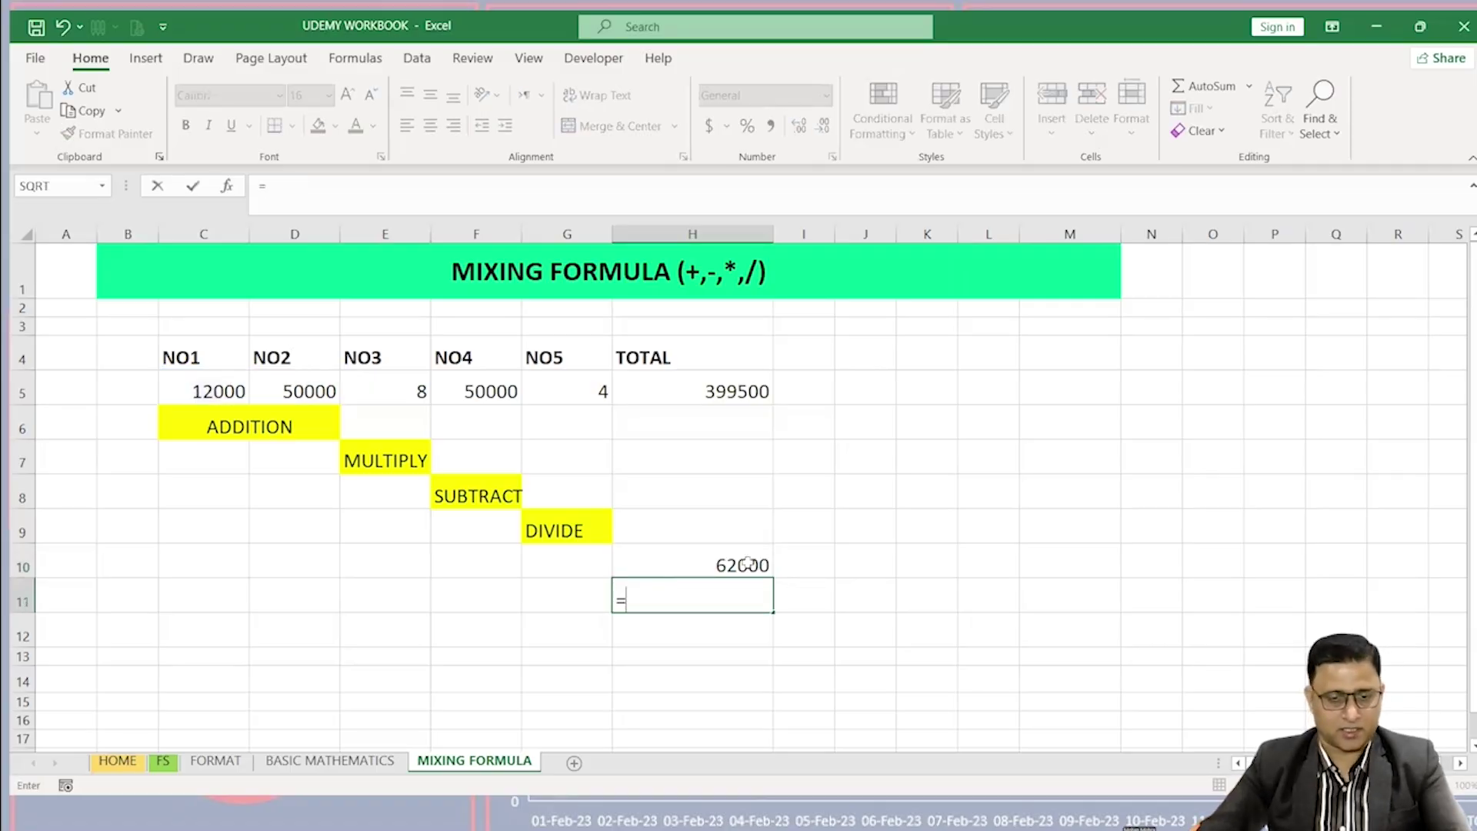
click(746, 562)
text(*)
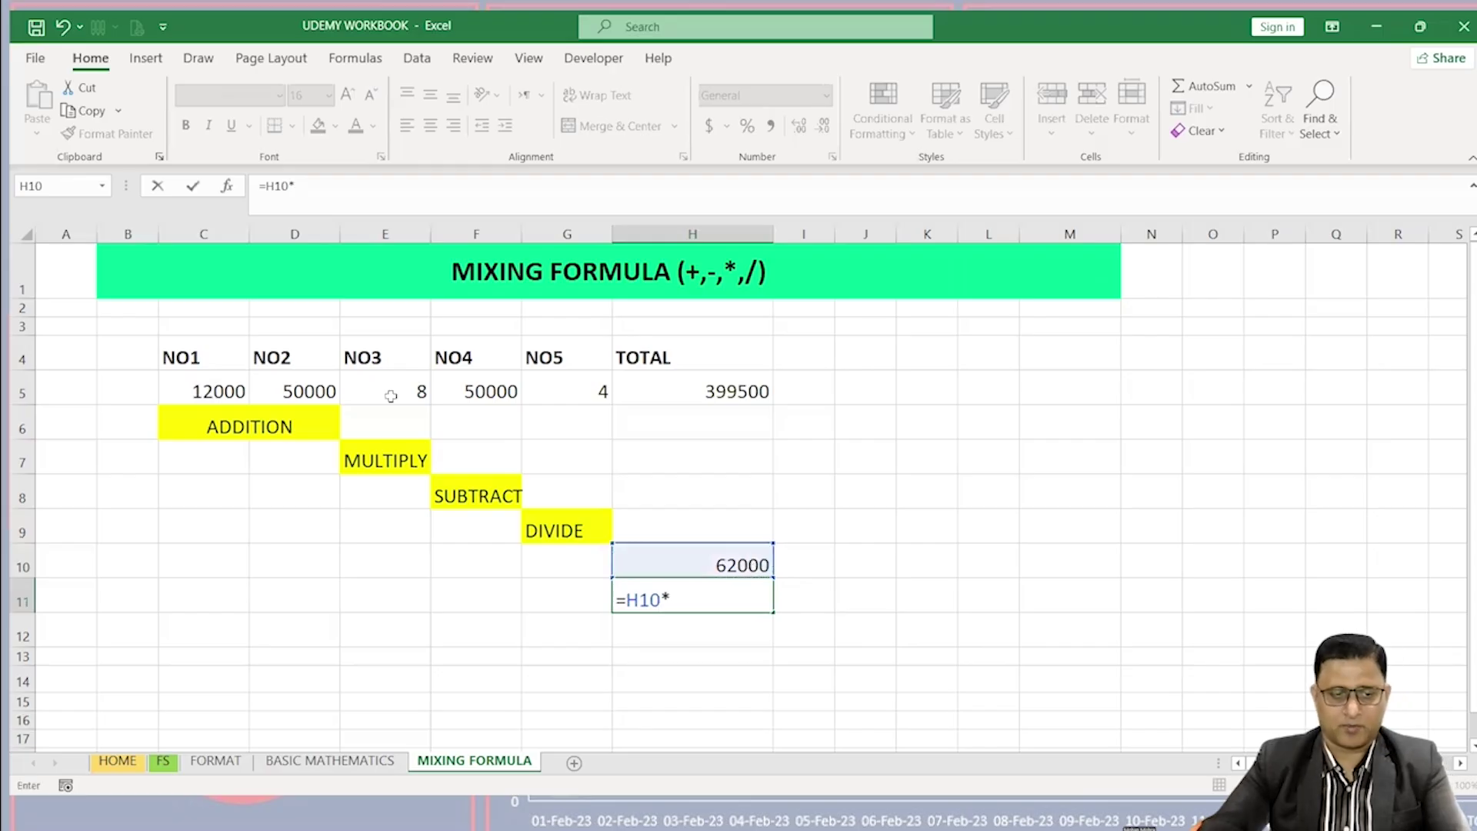
click(384, 391)
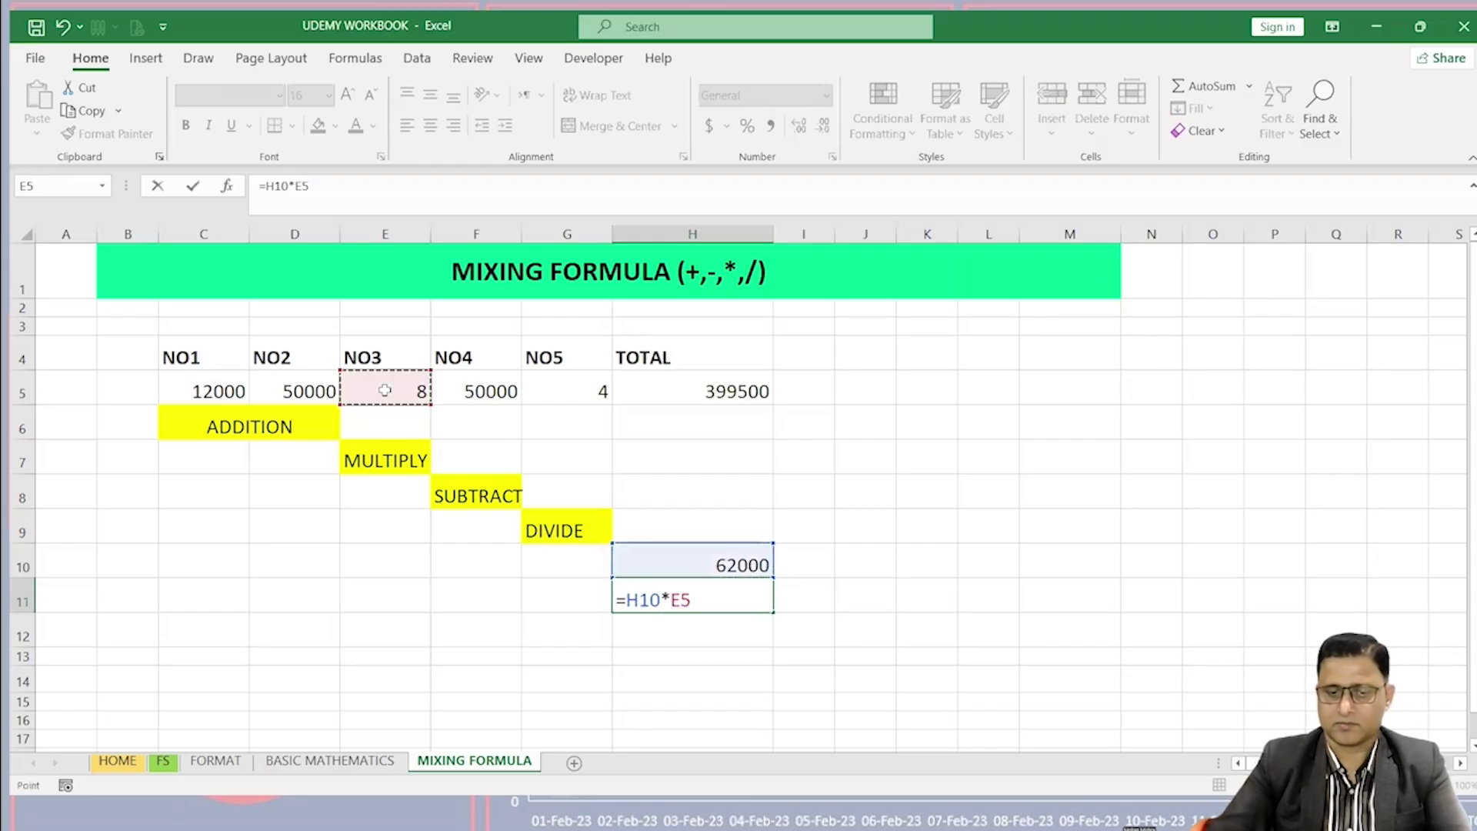
key(Return)
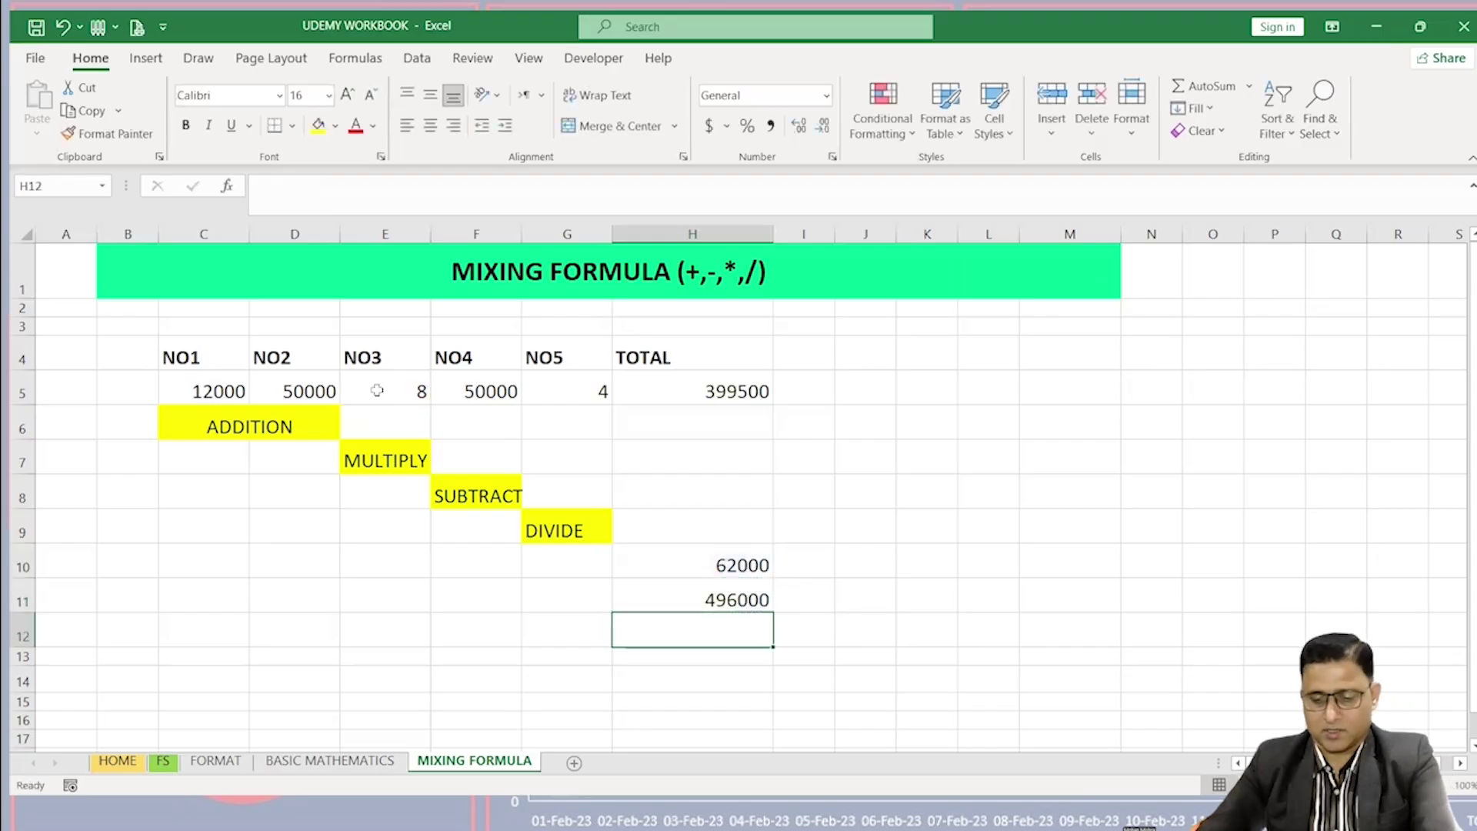
Step: Subtract NO4 from the product in H11 with the formula =H11-F5 in cell H12
text(=)
click(734, 593)
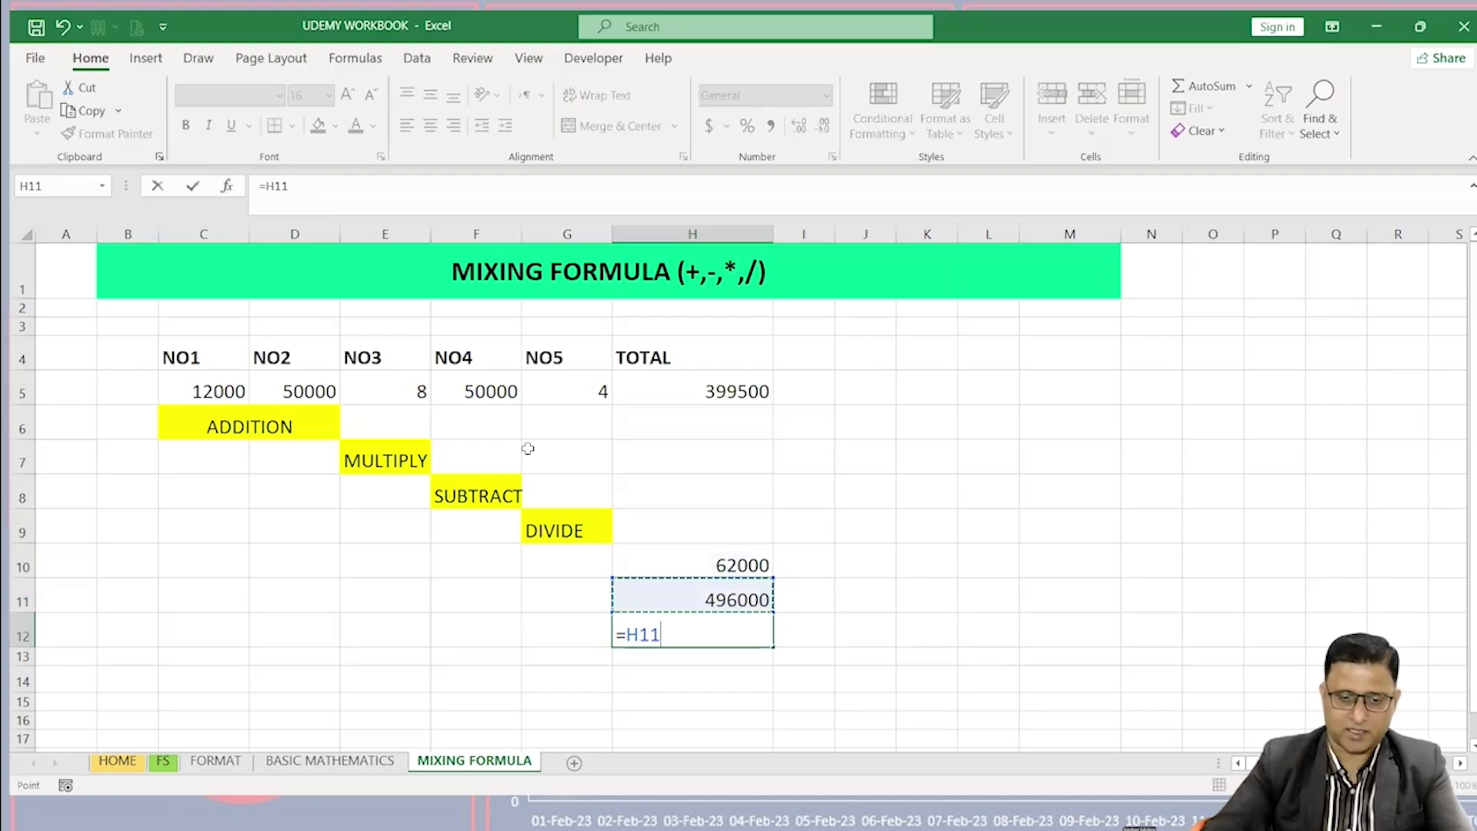
text(-)
click(485, 396)
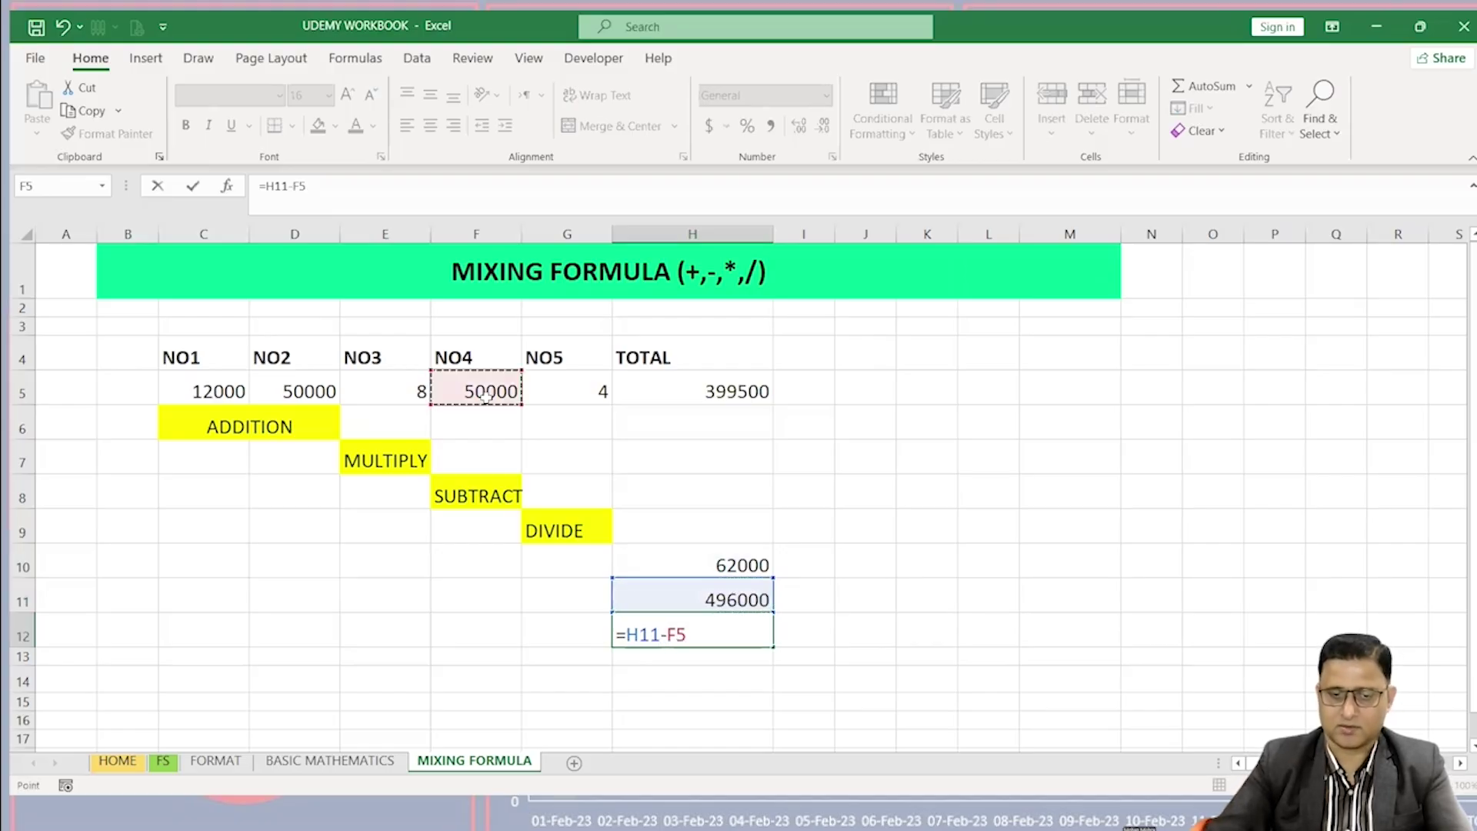
key(Return)
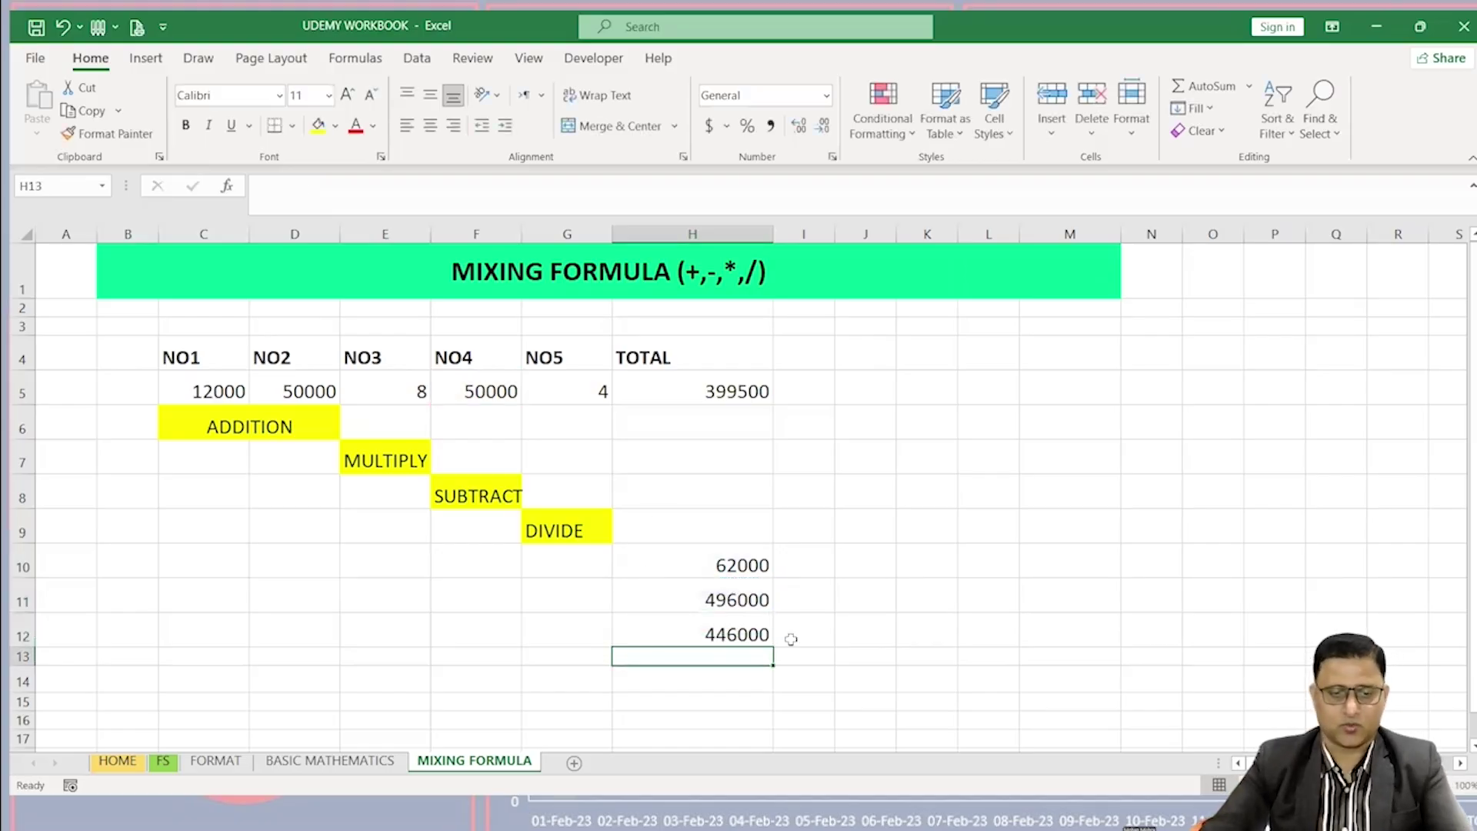
Step: Divide the difference in H12 by NO5 in cell H13 with the formula =H12/G5
text(=)
click(747, 632)
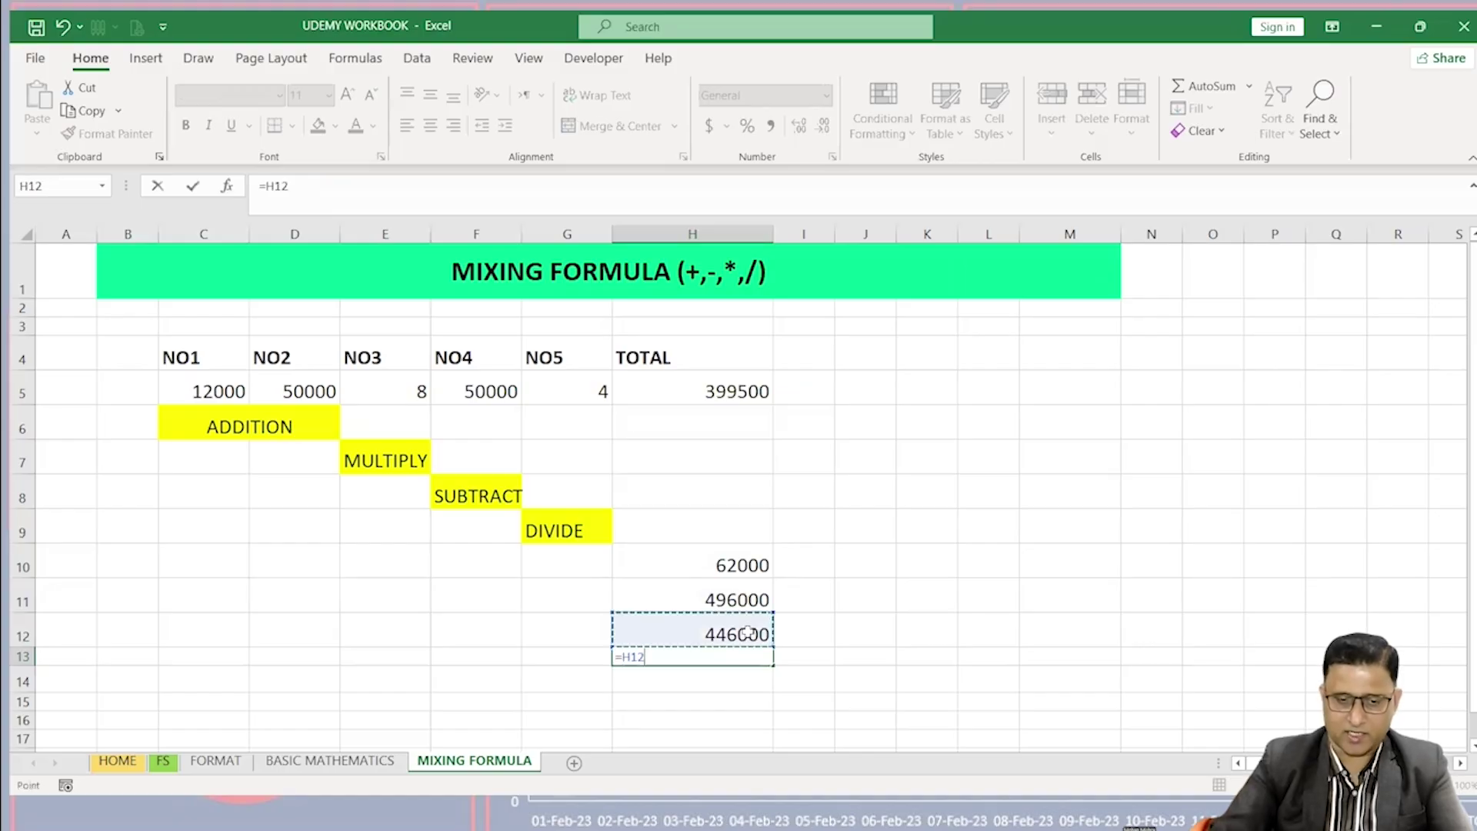
text(/)
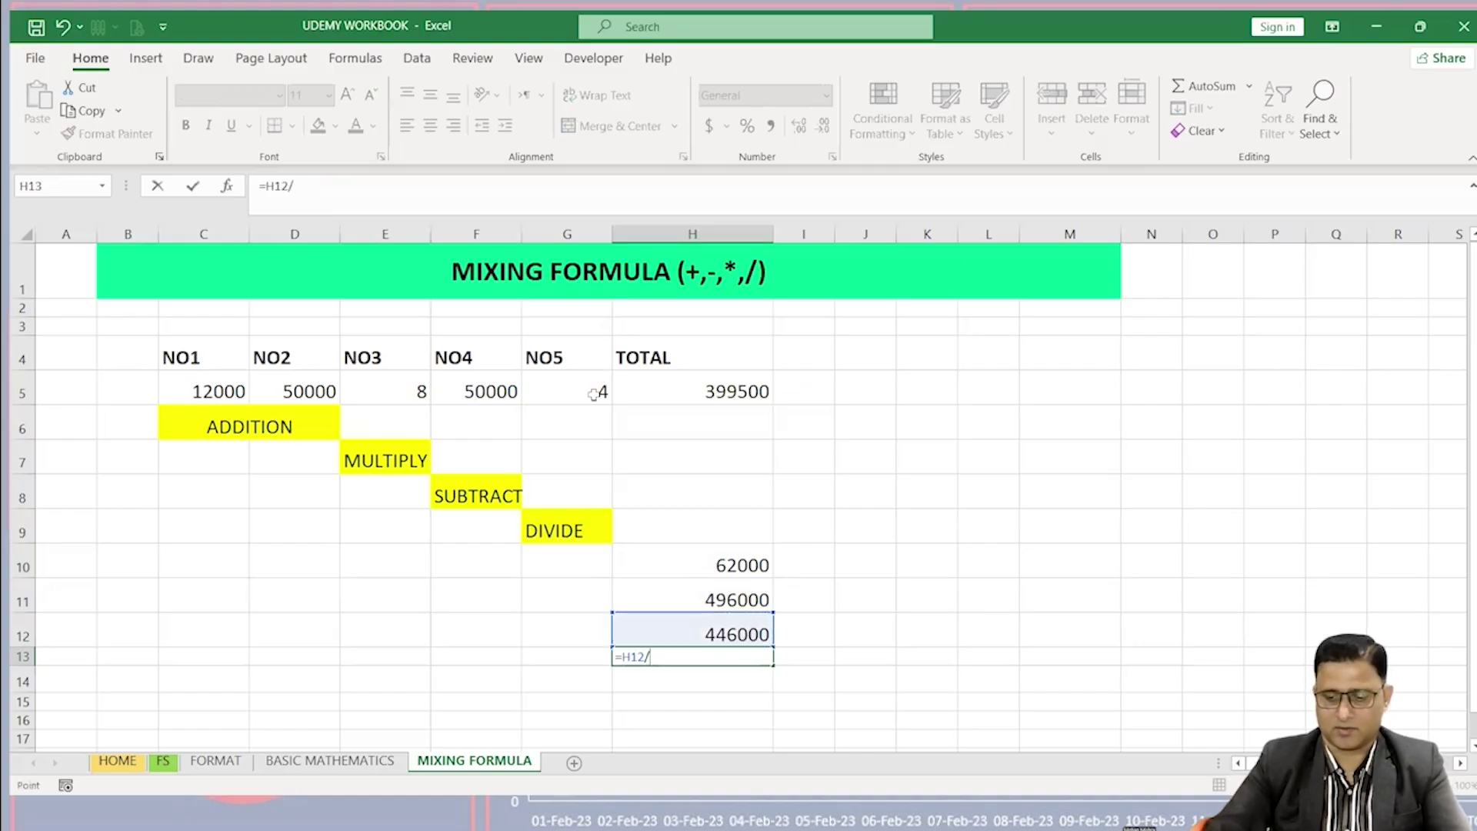
click(593, 394)
key(Return)
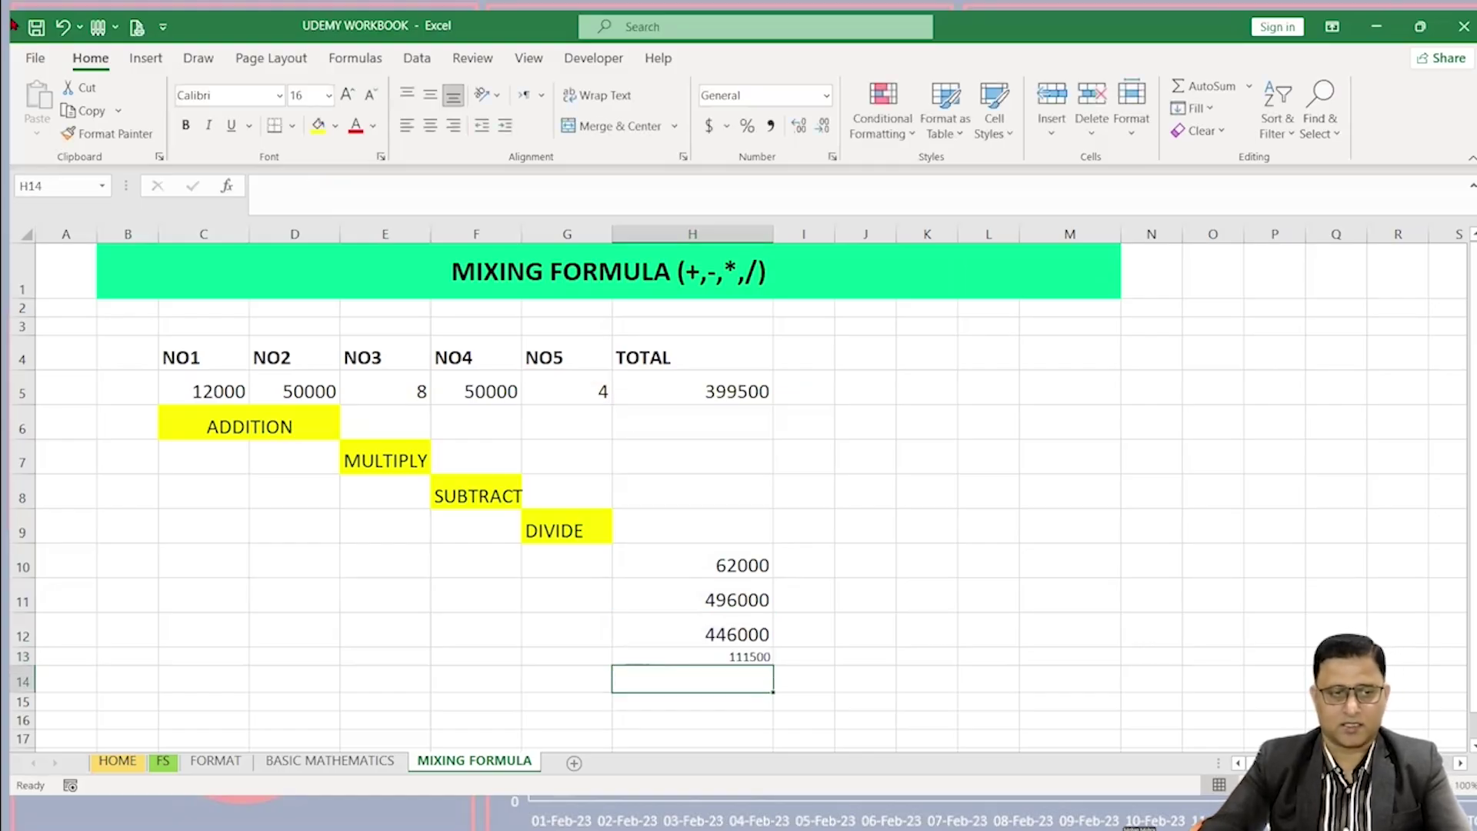
Step: Copy the formatting of H12 onto H13 and move the H13 formula to cell H6 below the total
click(706, 635)
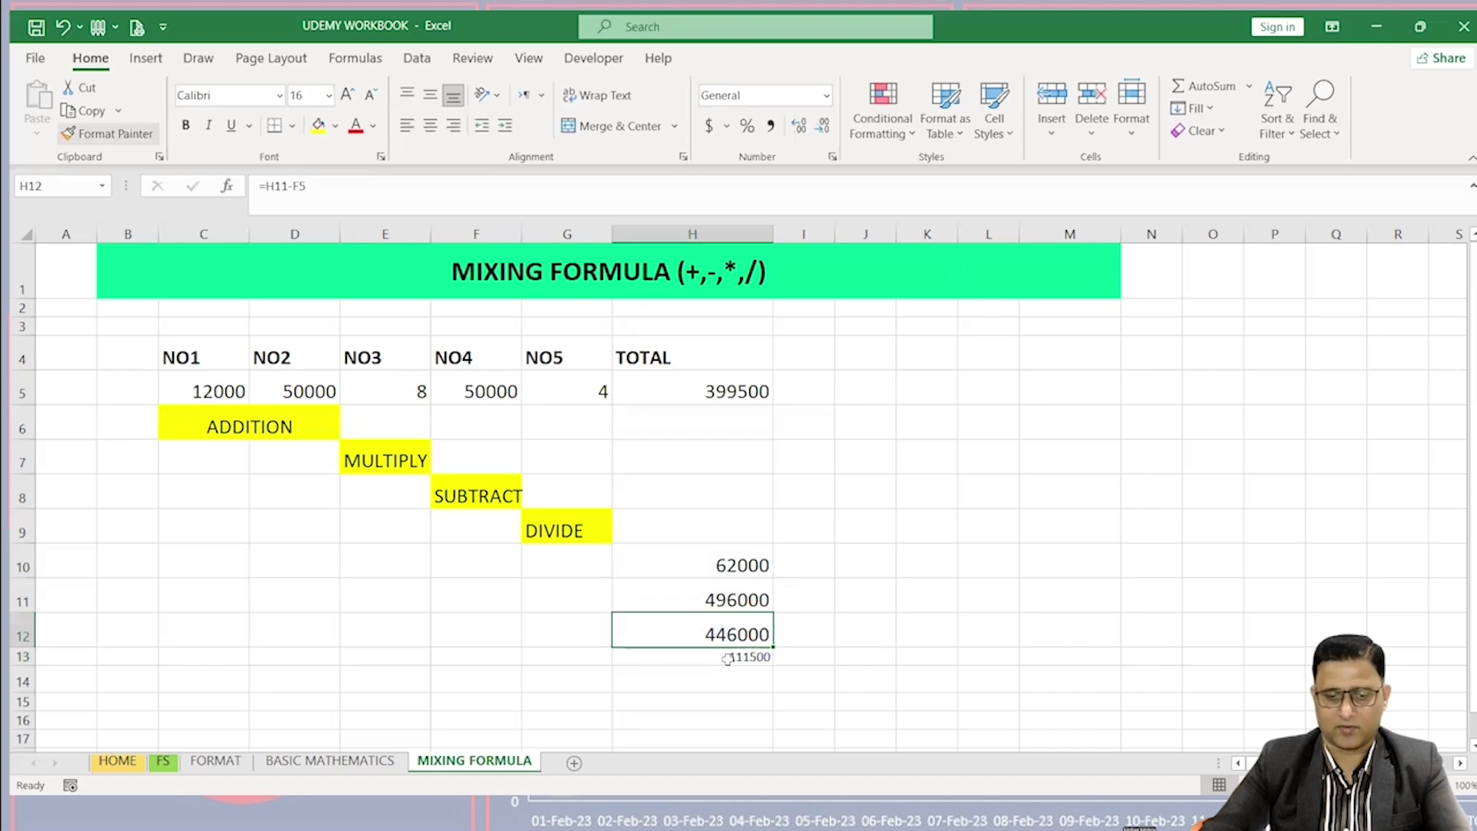
key(alt+h)
key(f)
key(p)
key(Down)
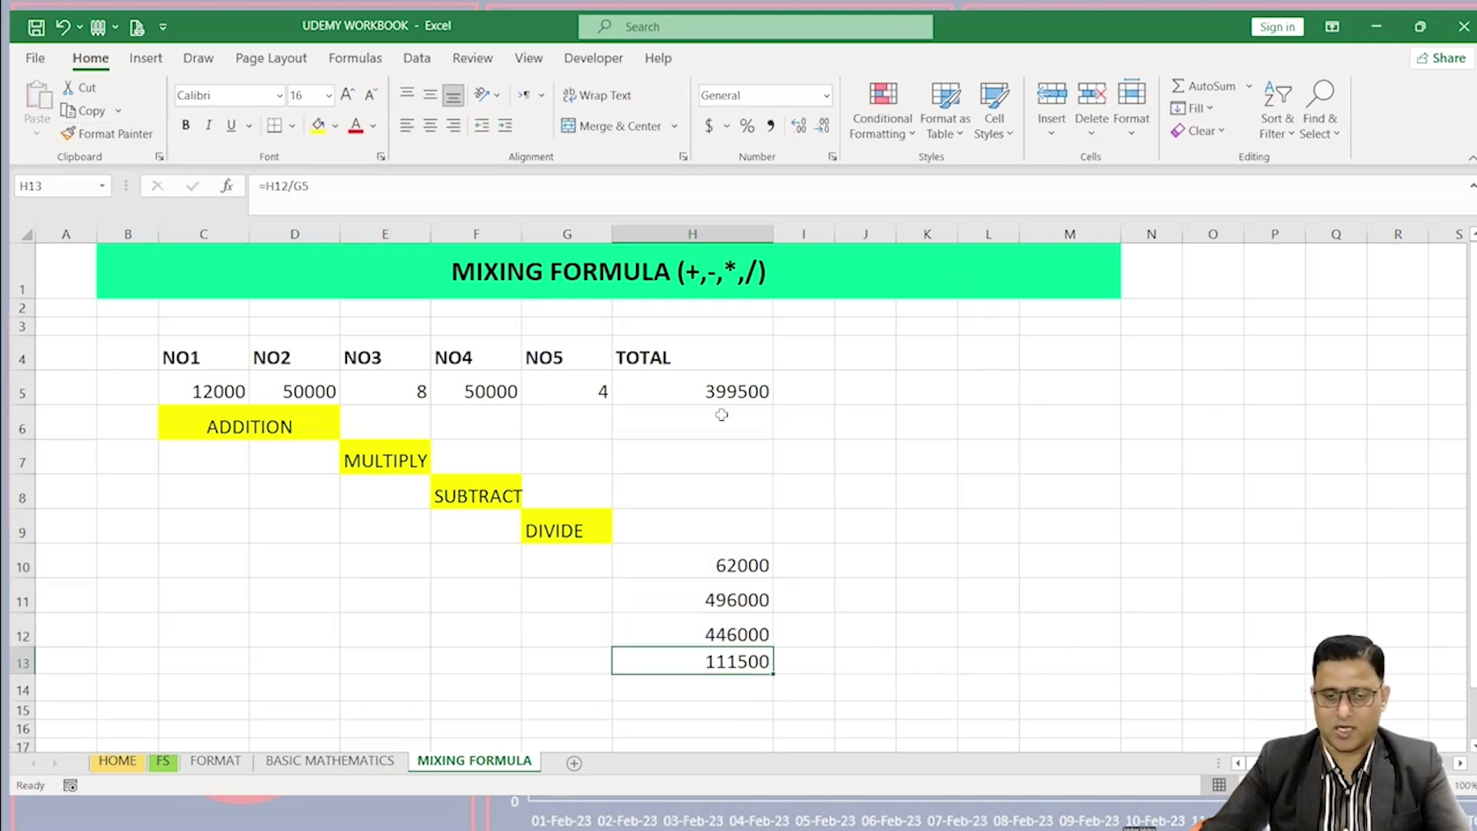
key(ctrl+z)
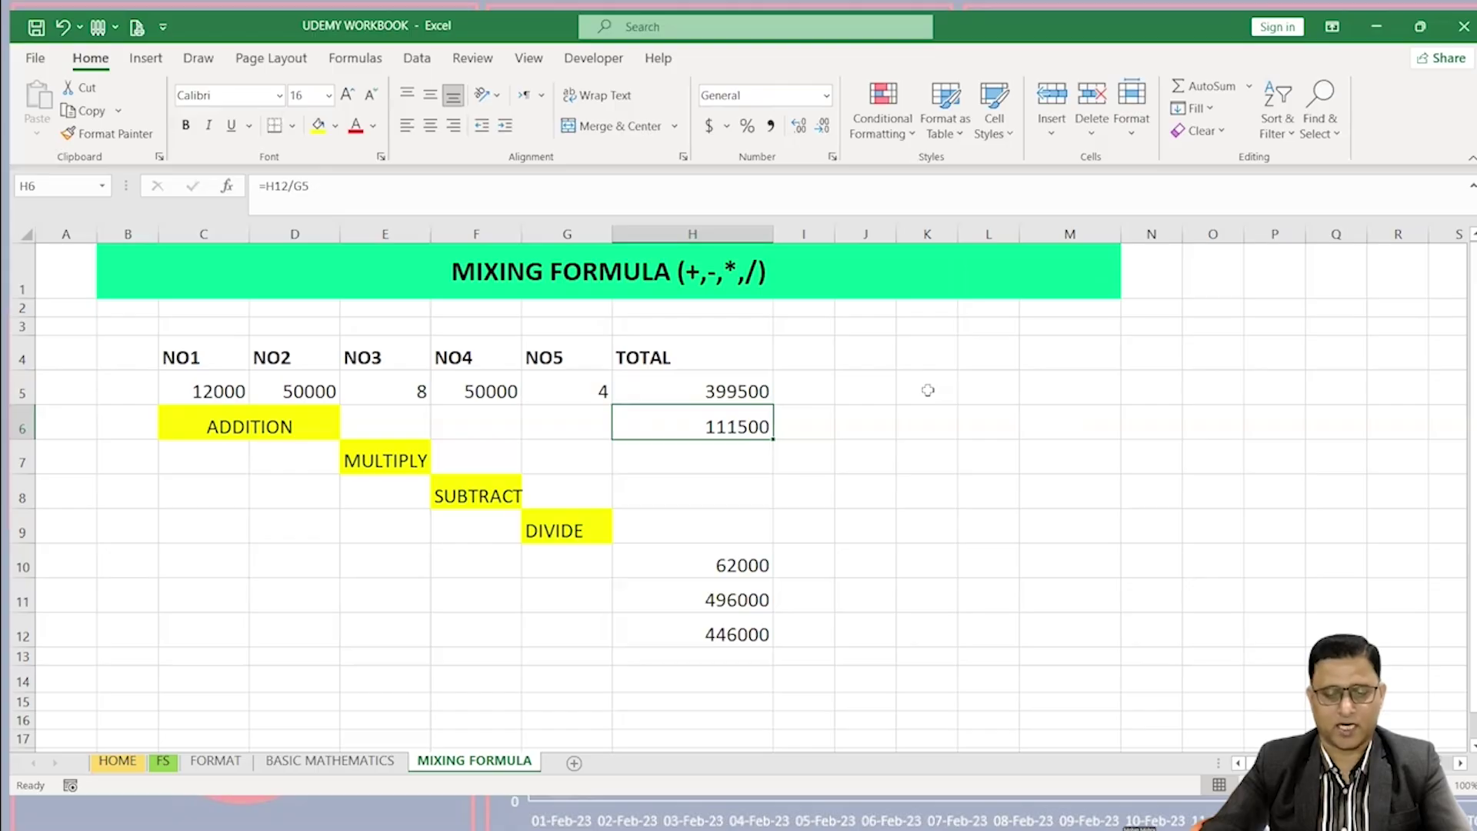
Step: Enter the label BODMAS in cell M5
click(1045, 401)
text(BODMA)
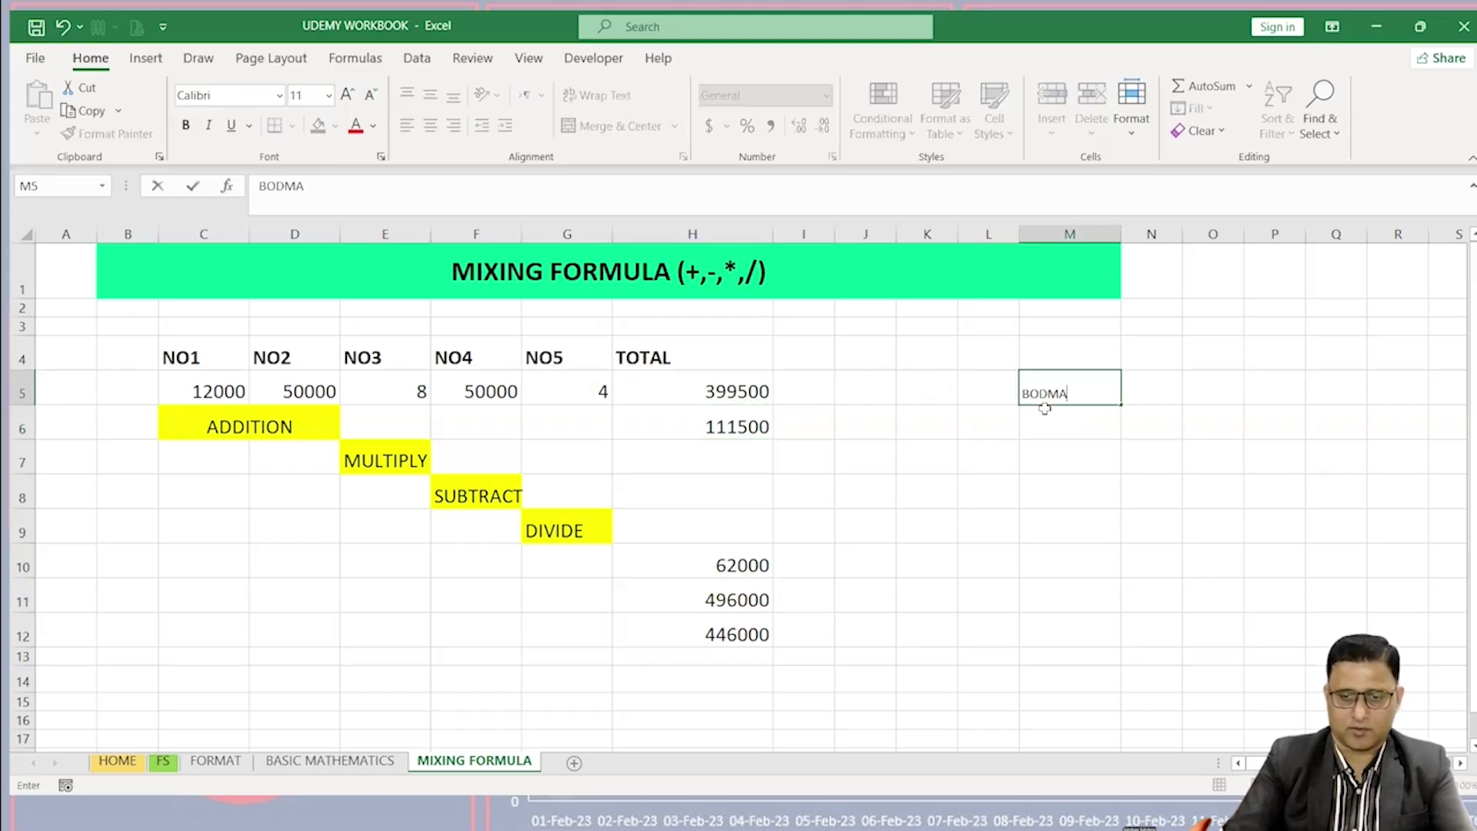
text(S)
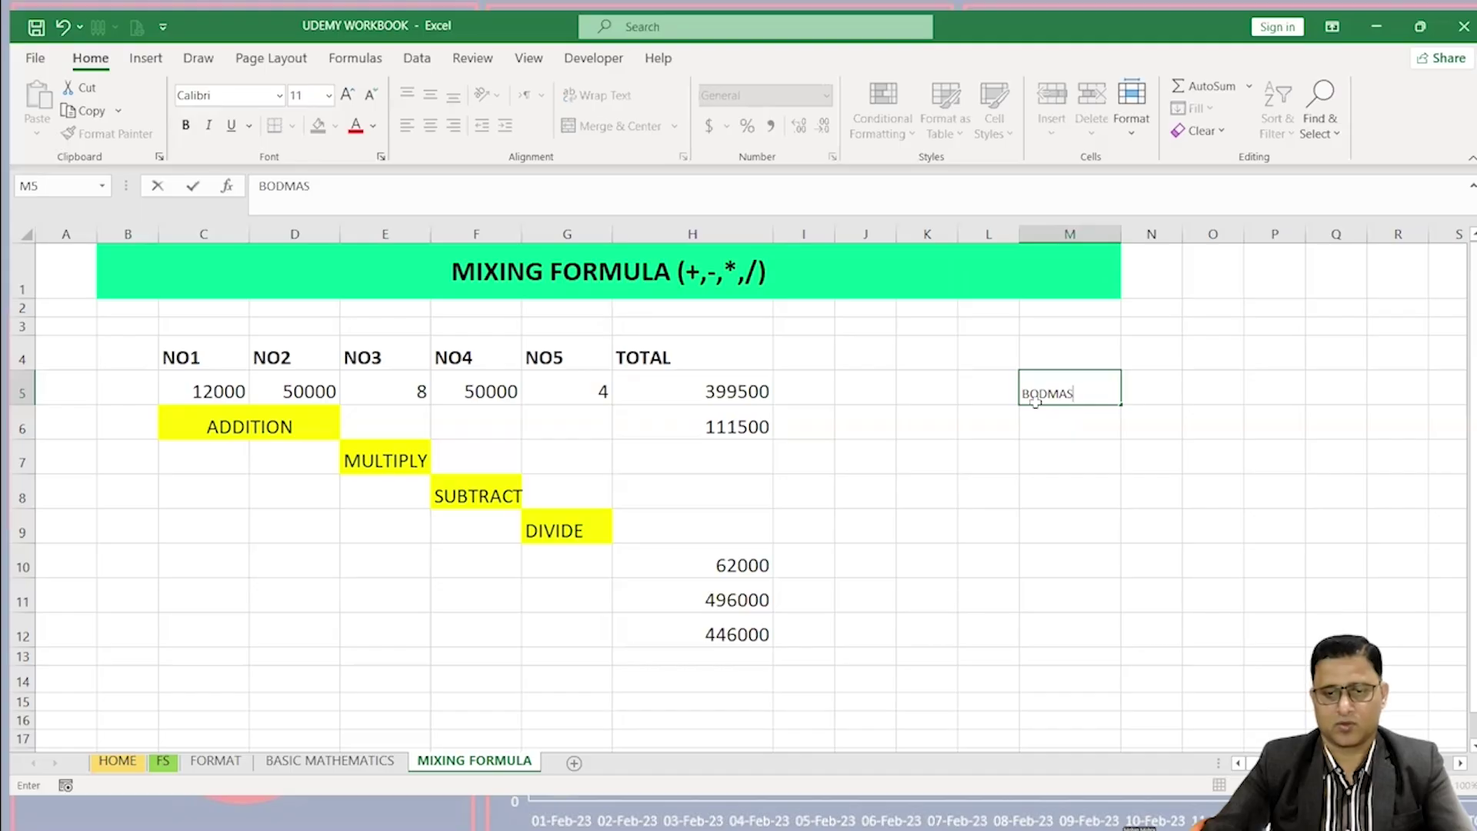
key(ctrl+Return)
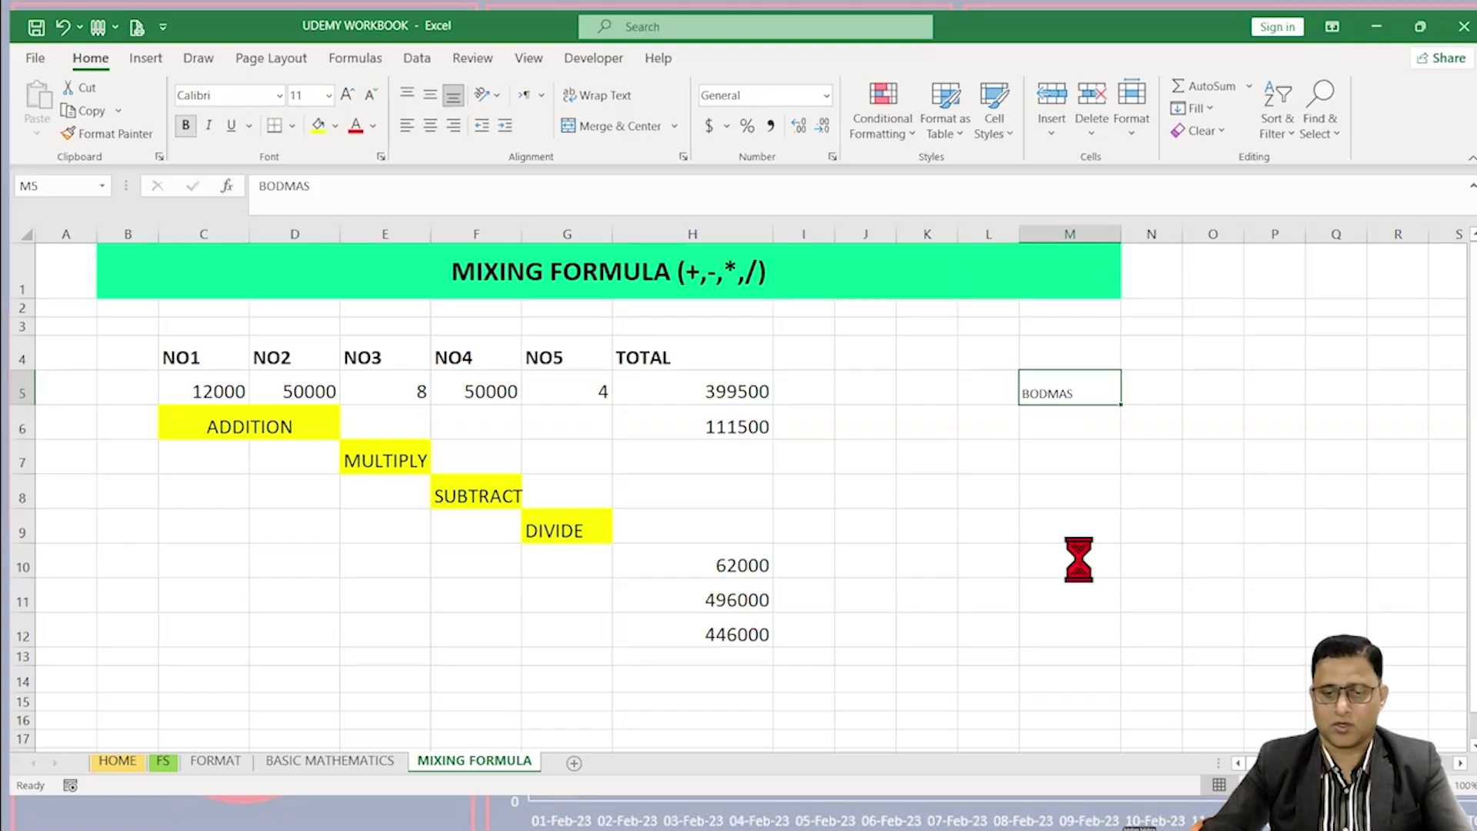
Step: Make the BODMAS label in M5 bold and increase its font size
key(ctrl+p)
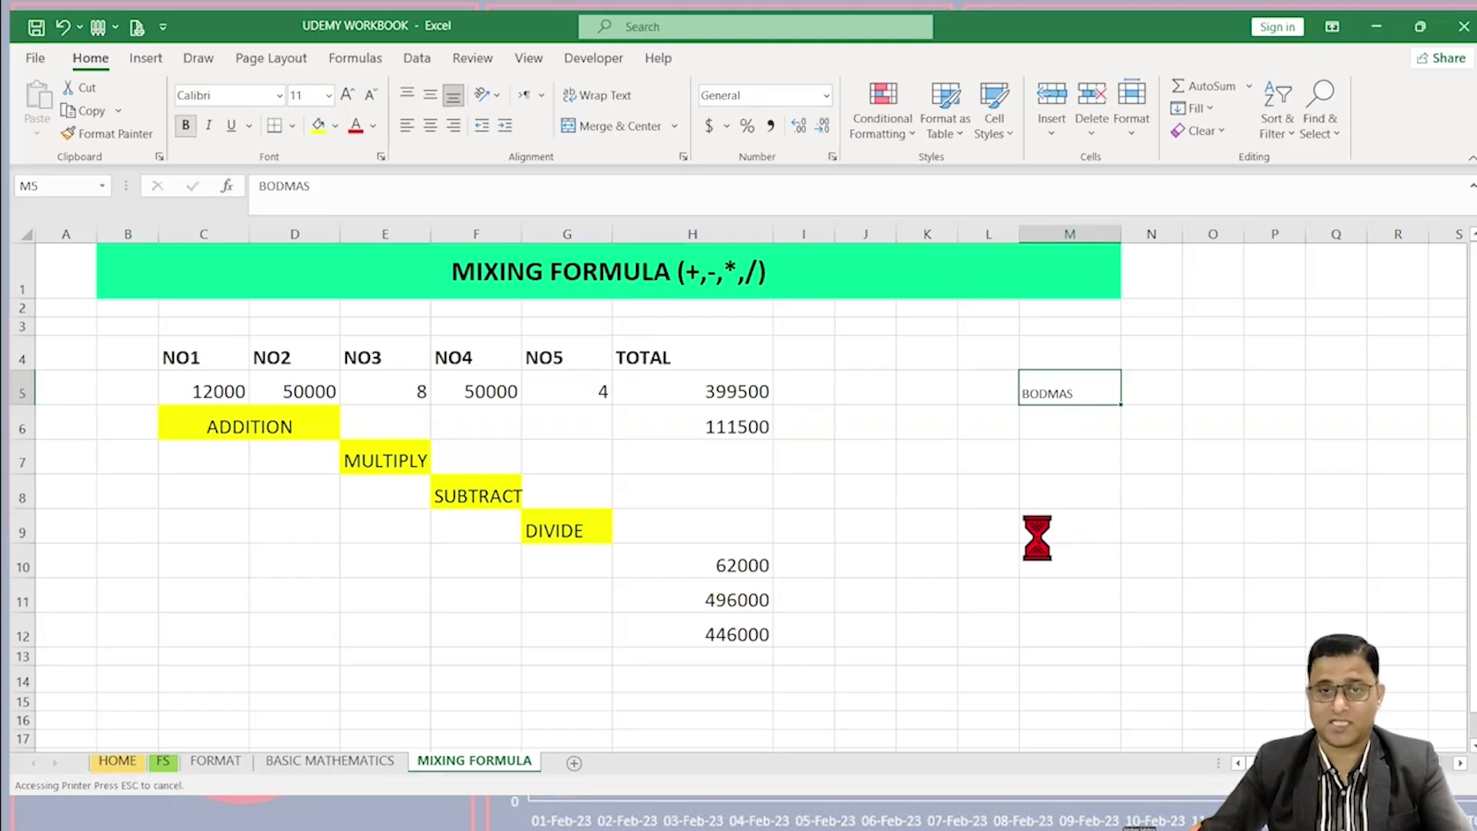
key(ctrl+b)
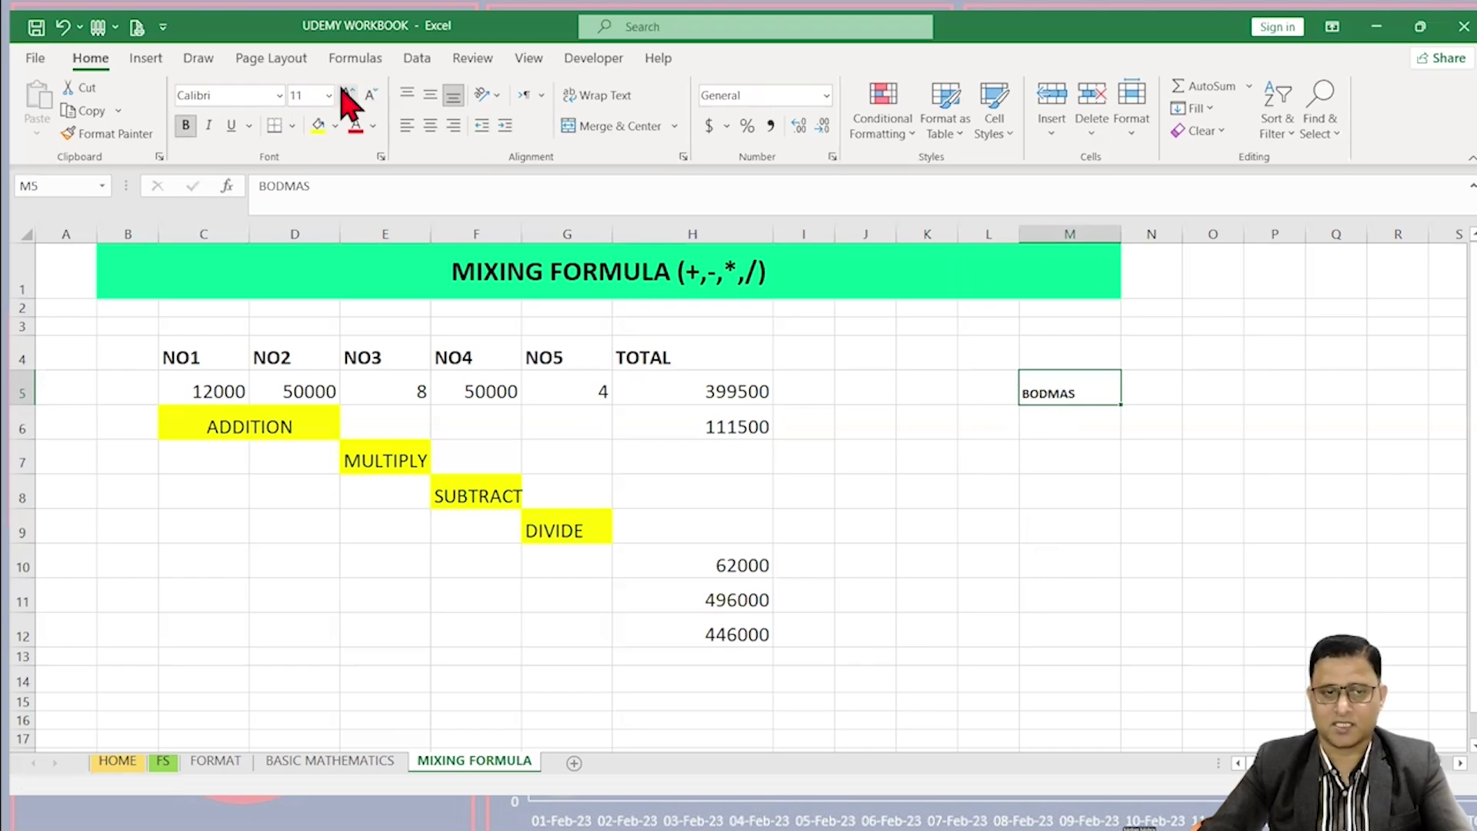
click(877, 422)
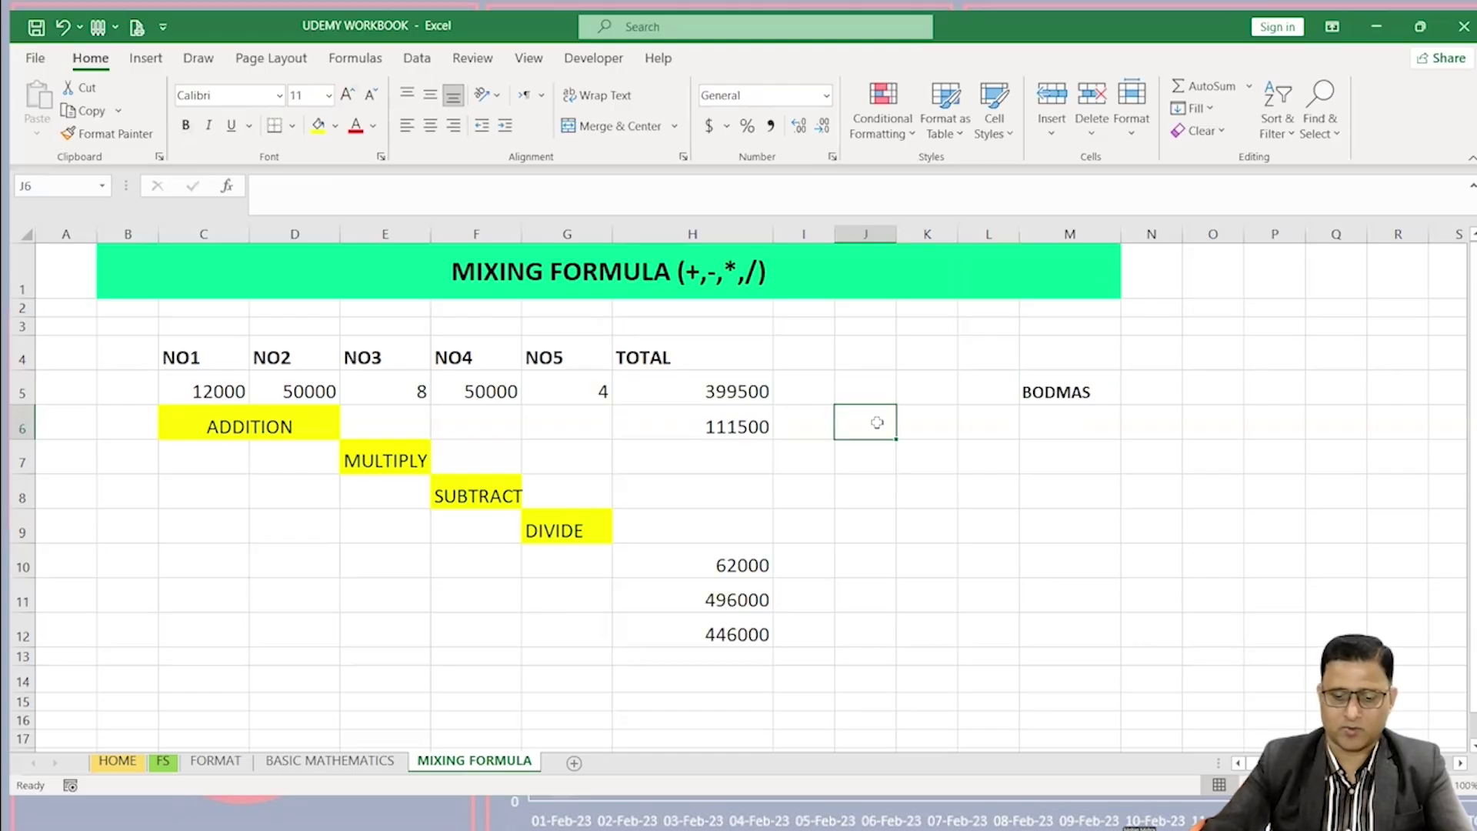
text(B)
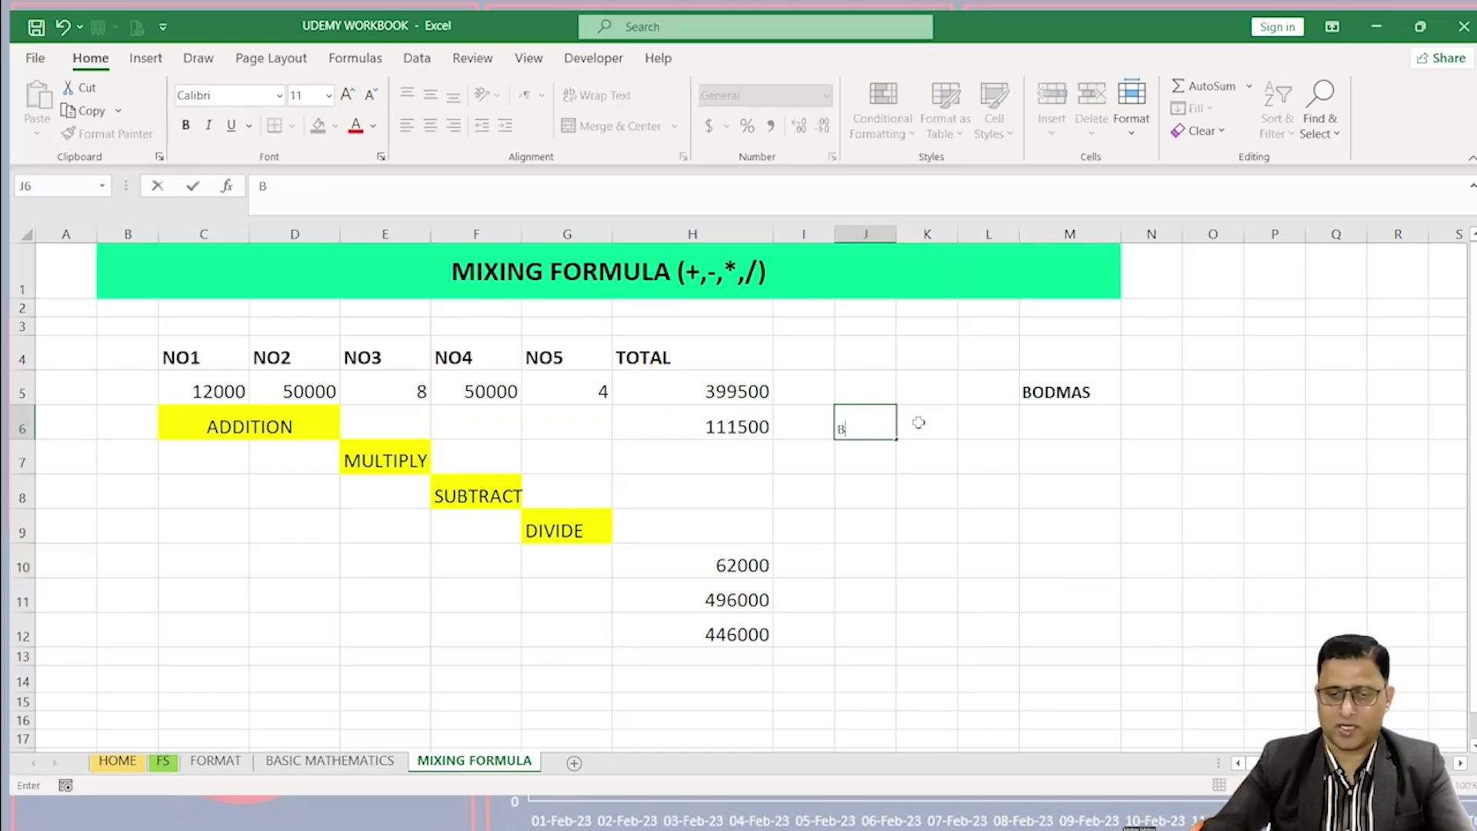
key(Tab)
text(B)
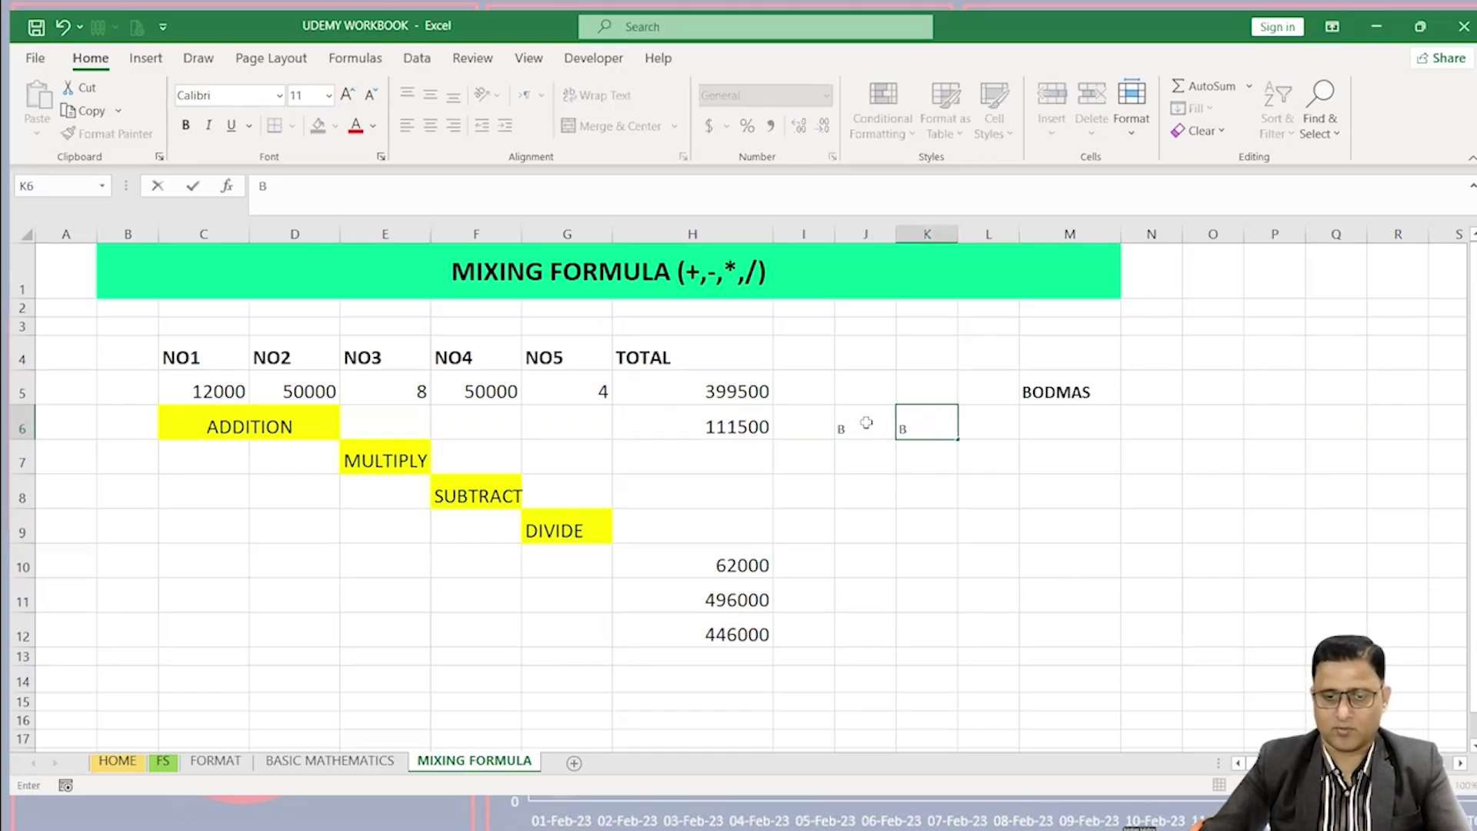
drag(867, 422, 911, 429)
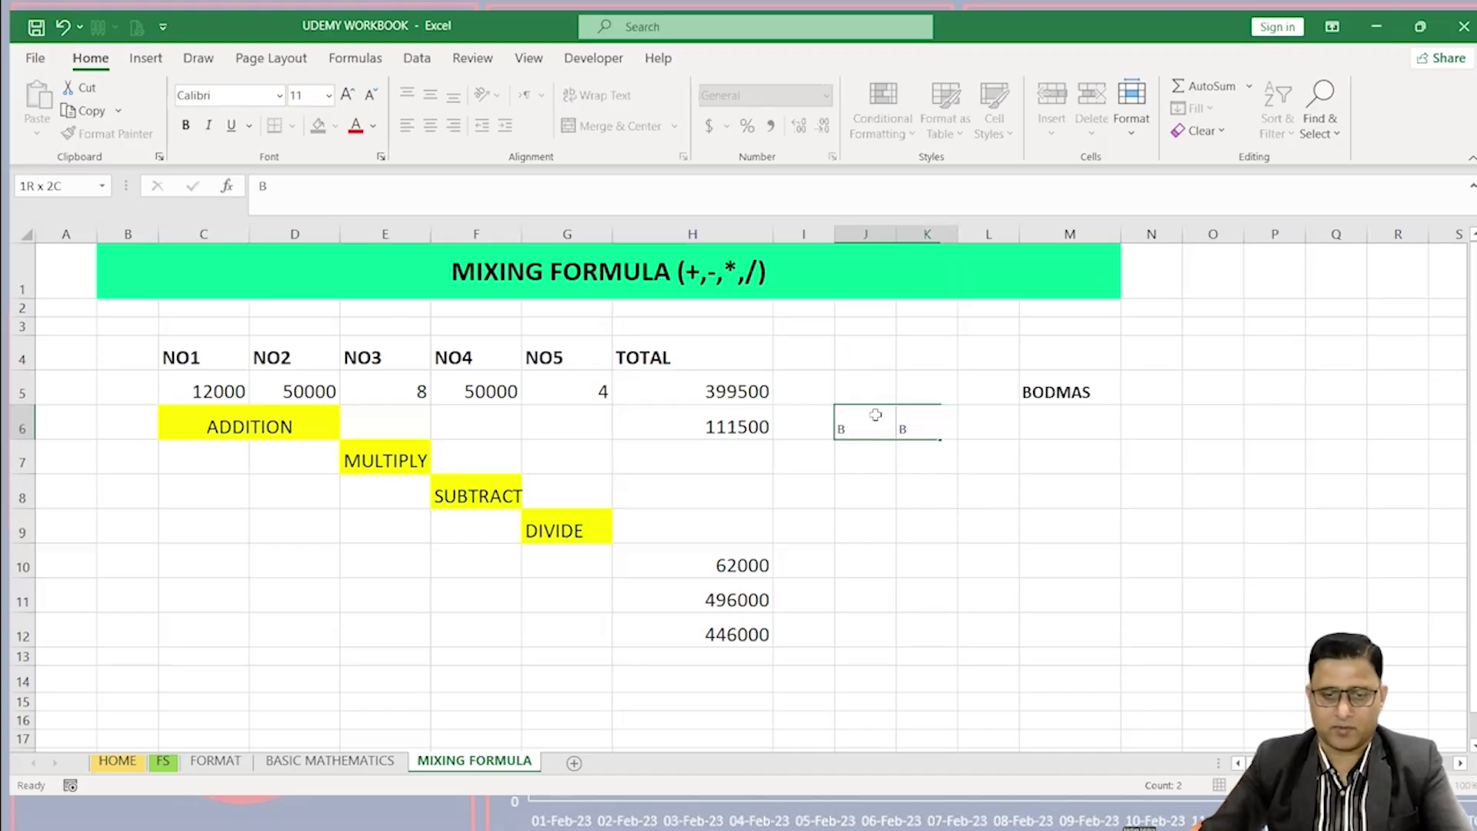
key(ctrl+z)
key(ctrl+z)
Step: Enter the letter B in cell K6, centre it horizontally and vertically, and make it bold at font size 14
click(929, 422)
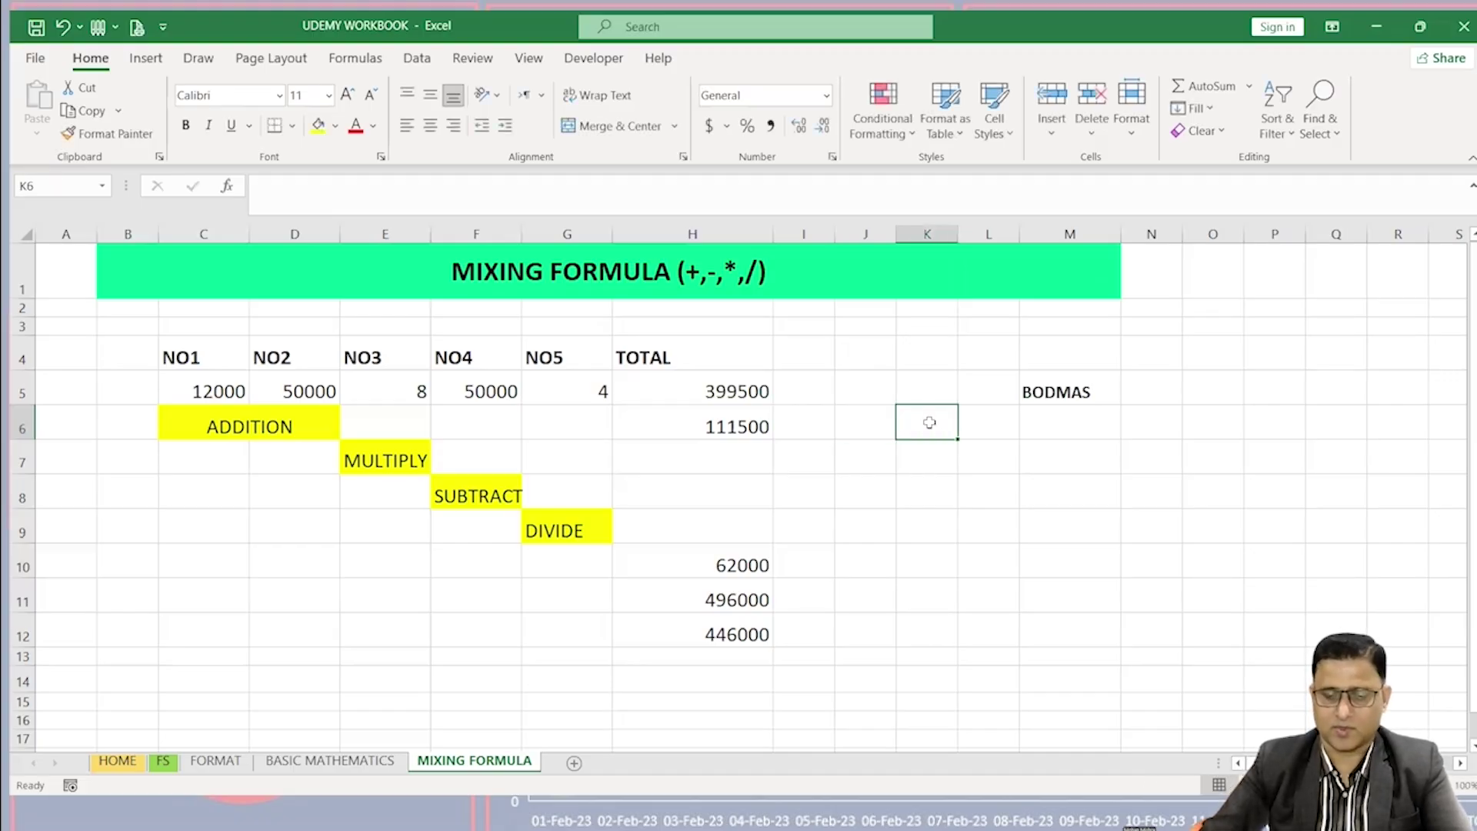
text(B)
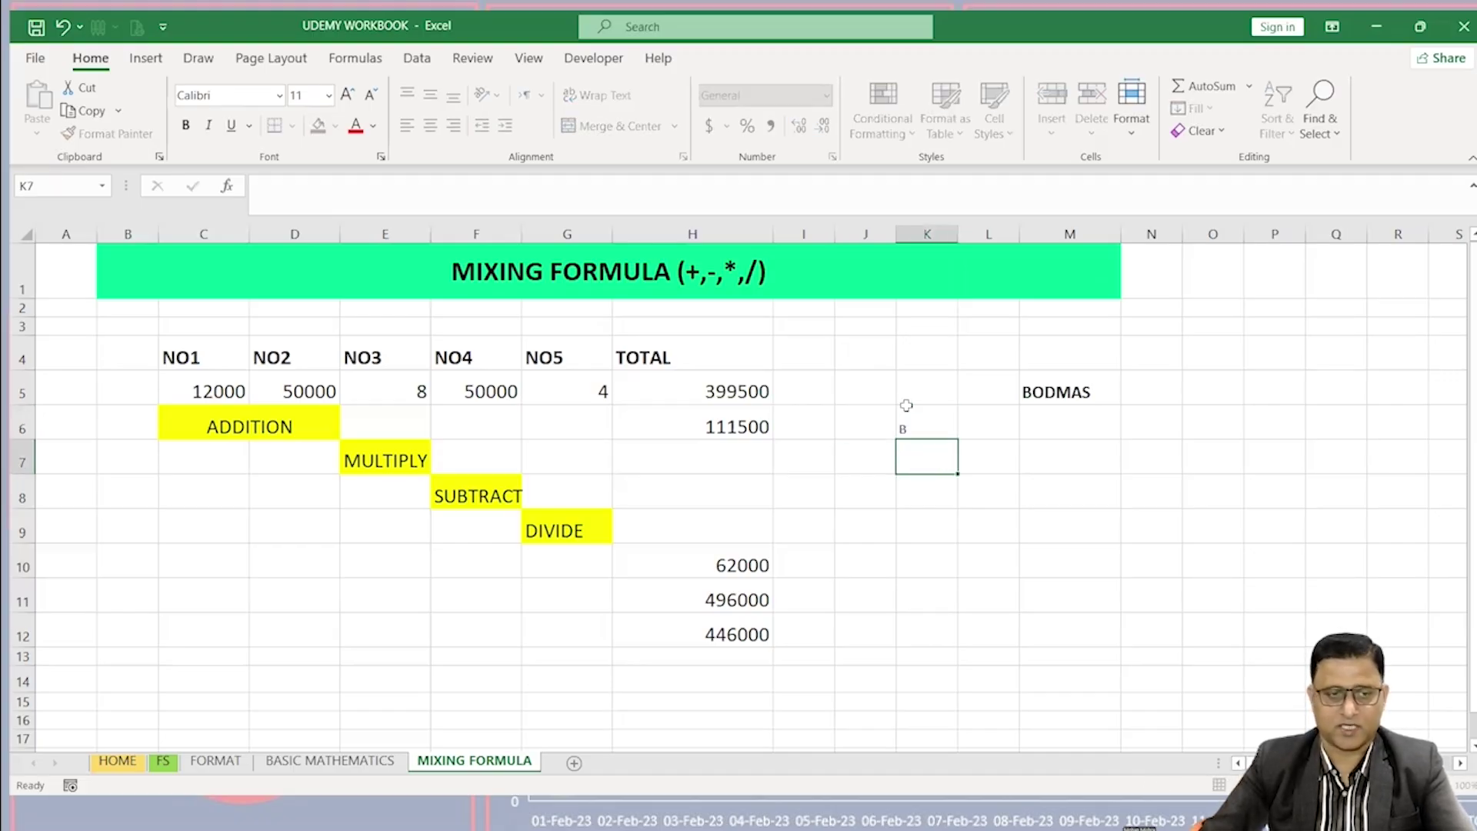
click(430, 125)
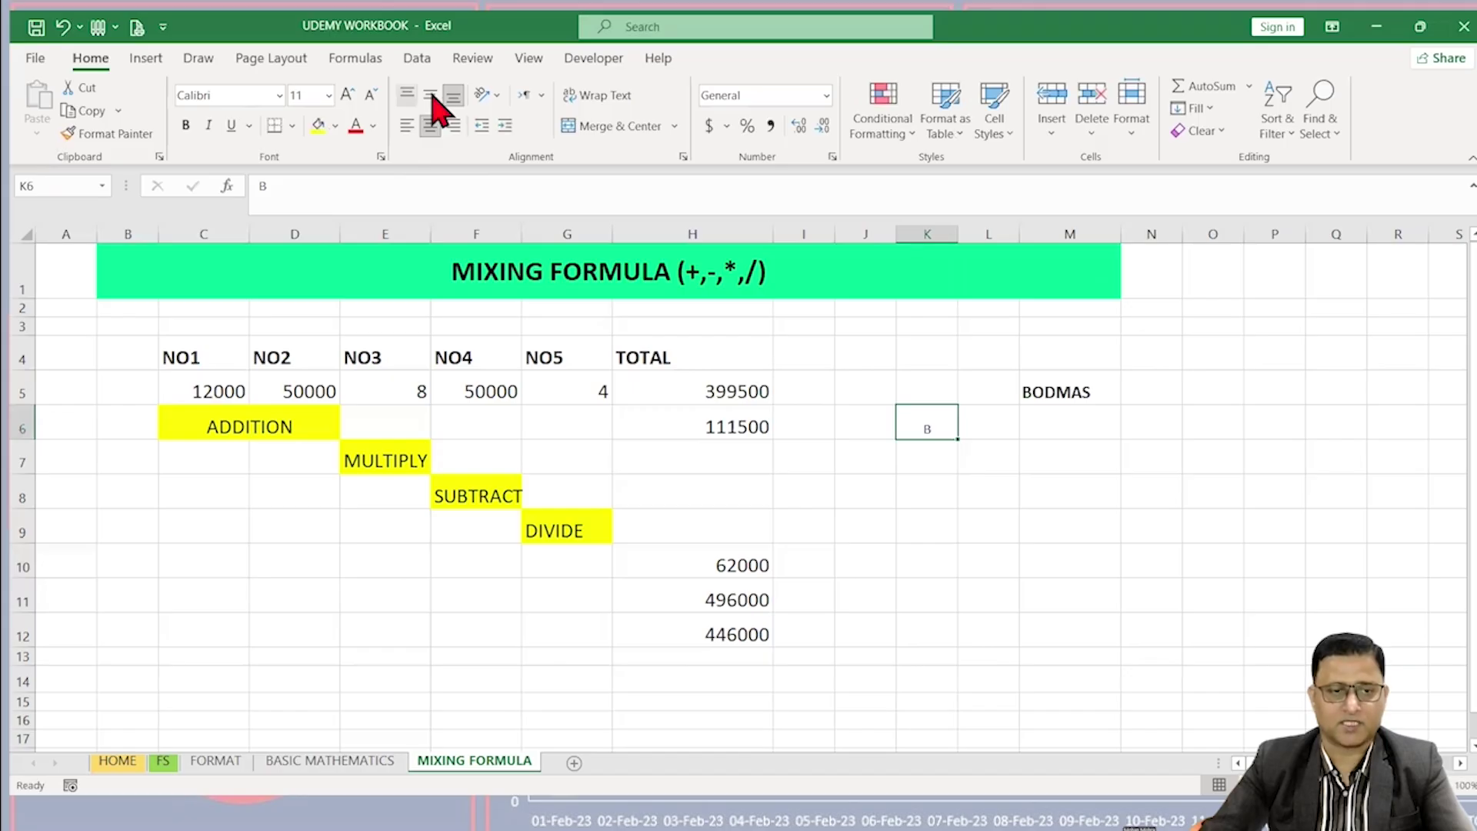
click(433, 96)
click(348, 95)
click(348, 95)
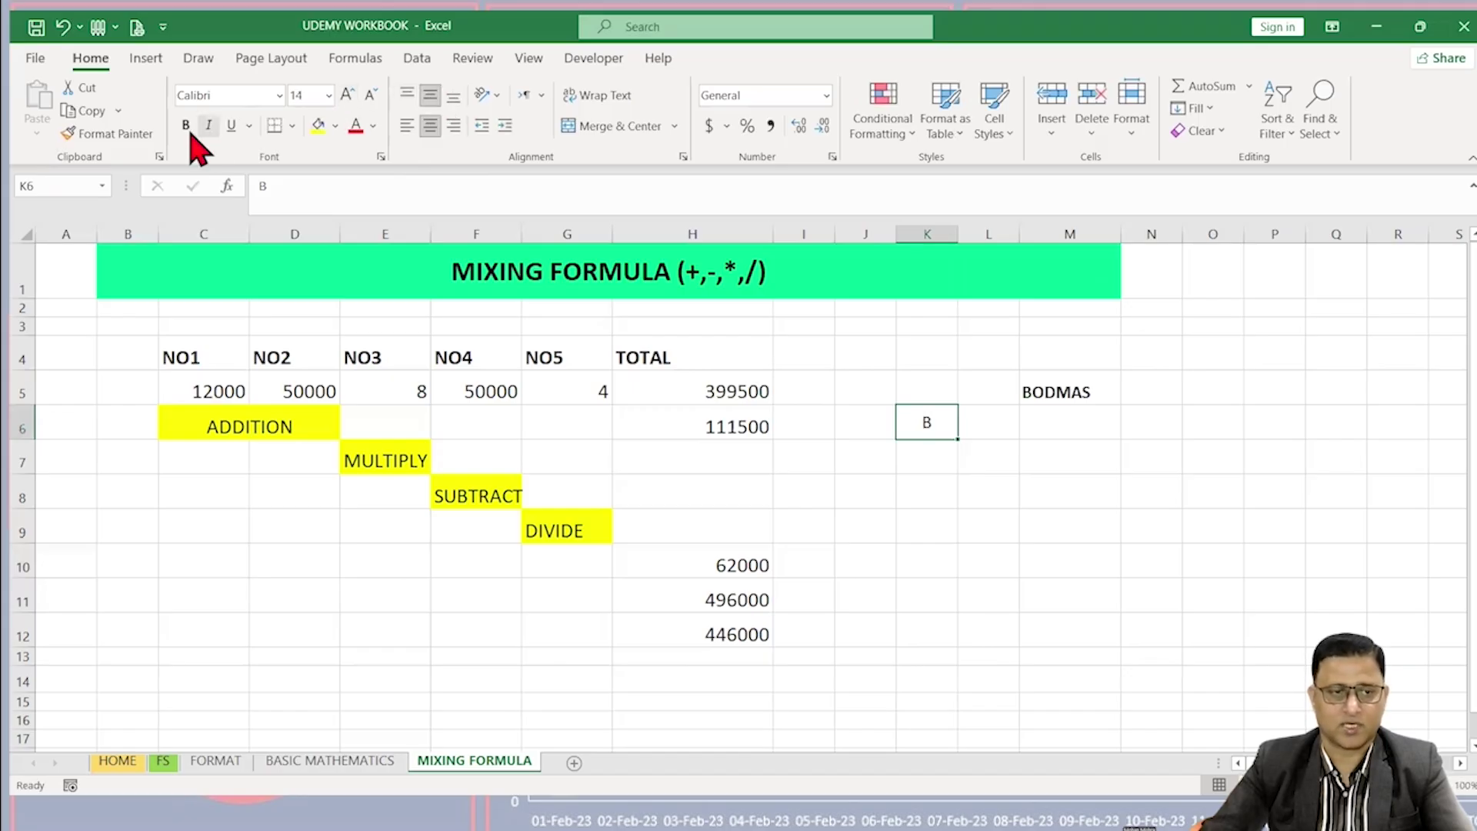
click(187, 126)
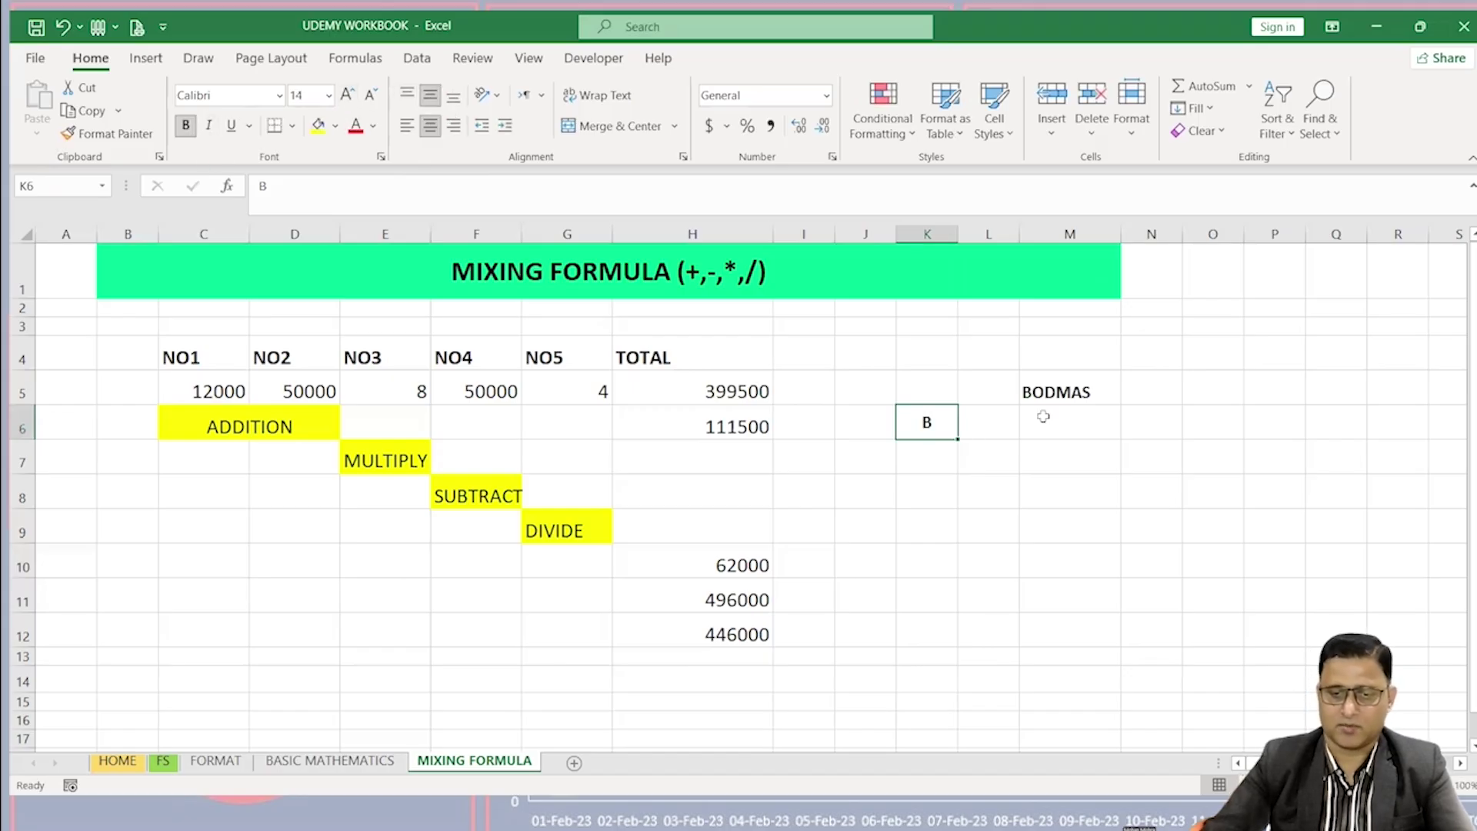
Step: Enter () in cell L6 and copy the formatting of K6 onto L6:M6 and the rows below in columns K to M
key(Right)
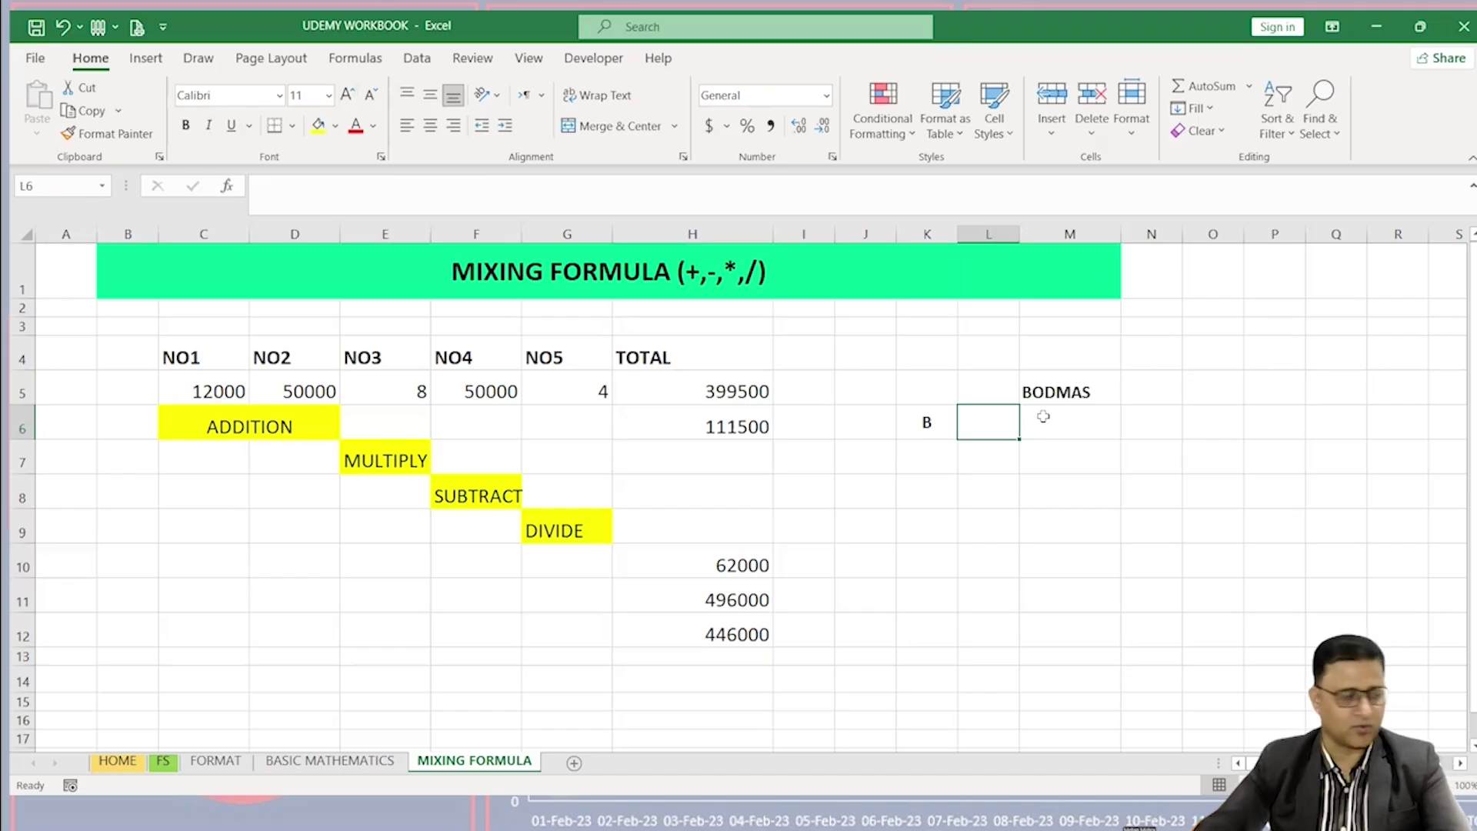
text(())
click(1069, 491)
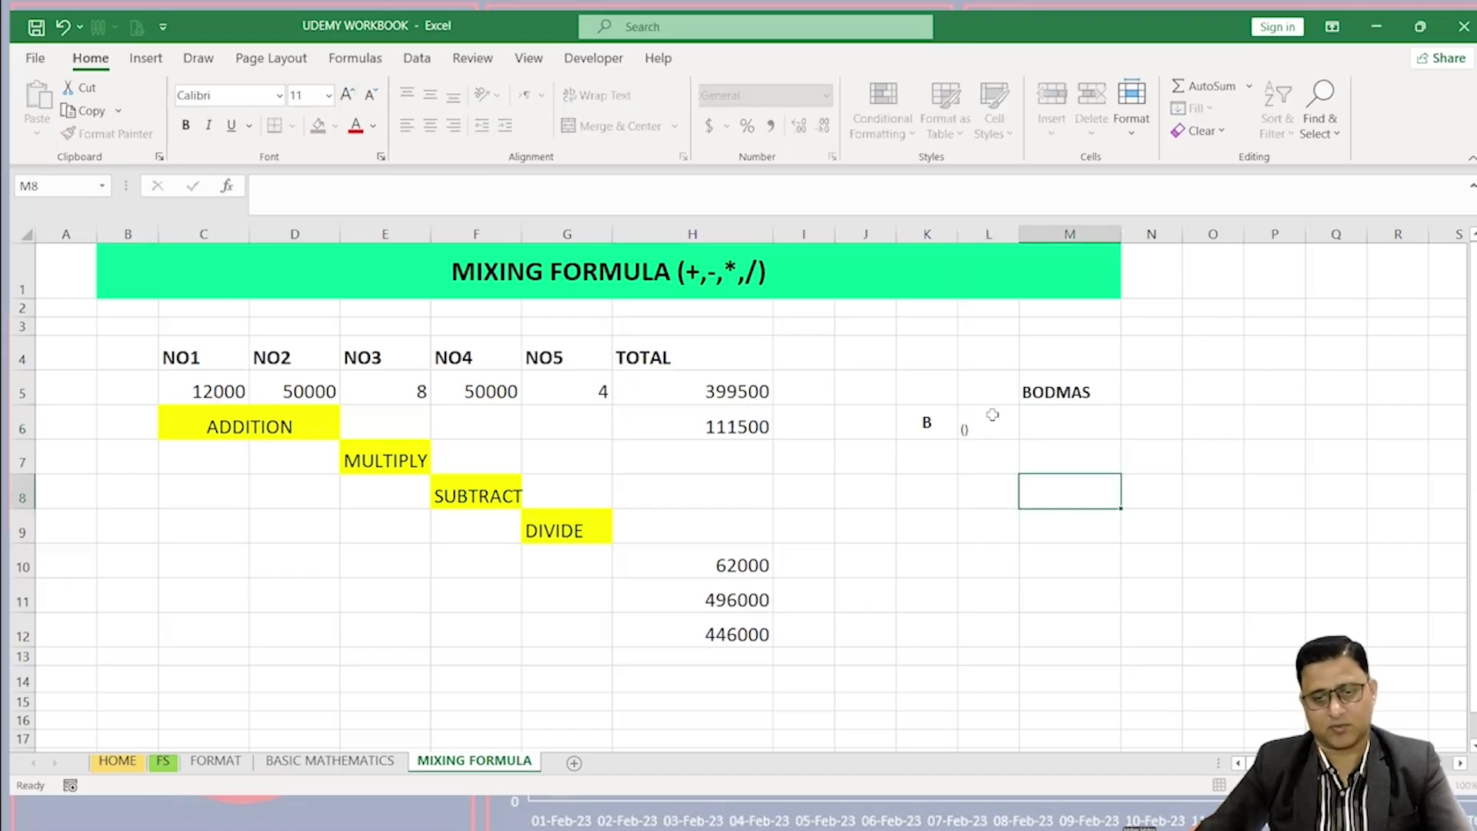
click(941, 425)
click(115, 134)
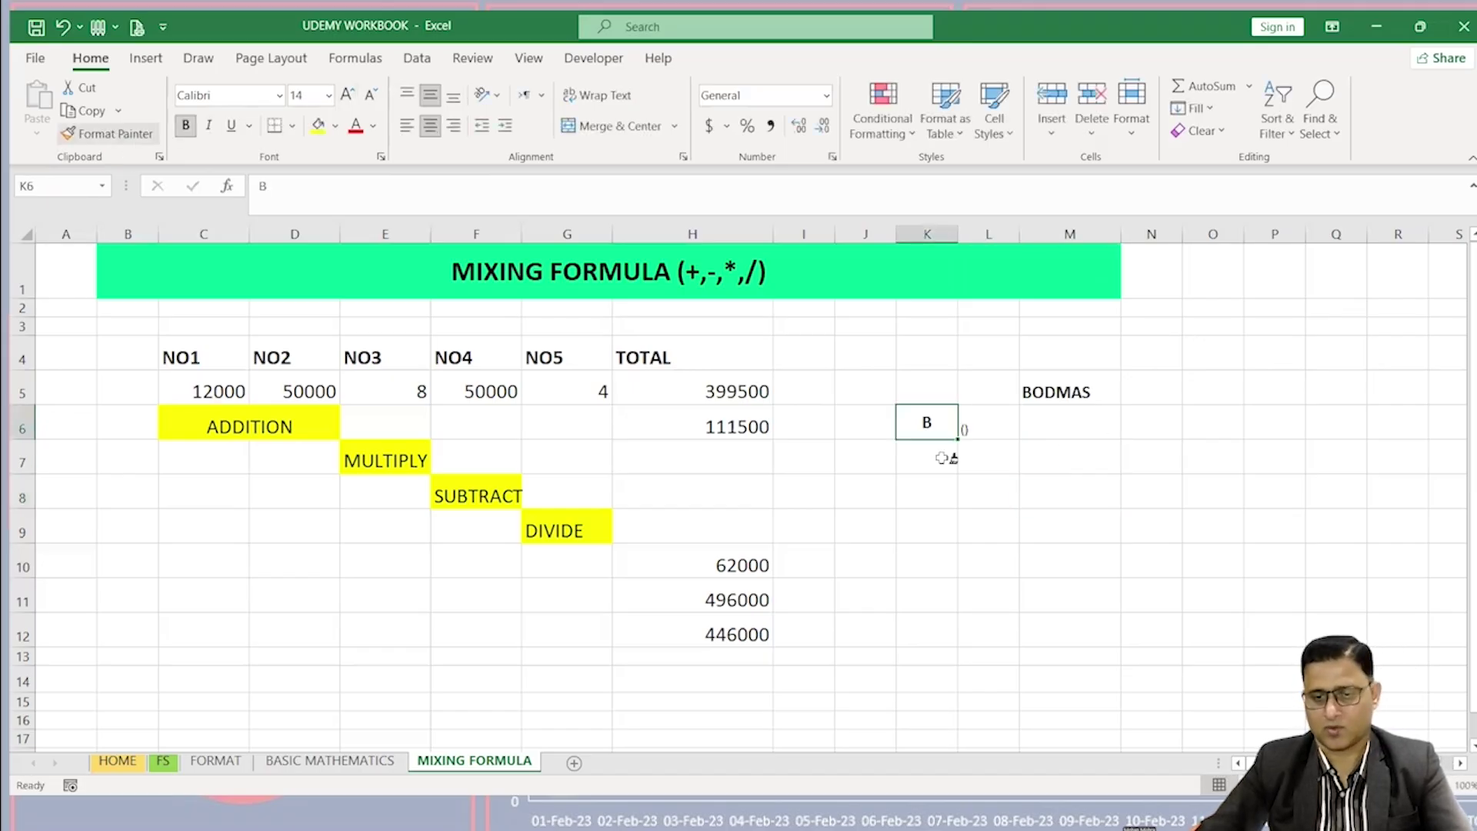
drag(992, 424, 1038, 427)
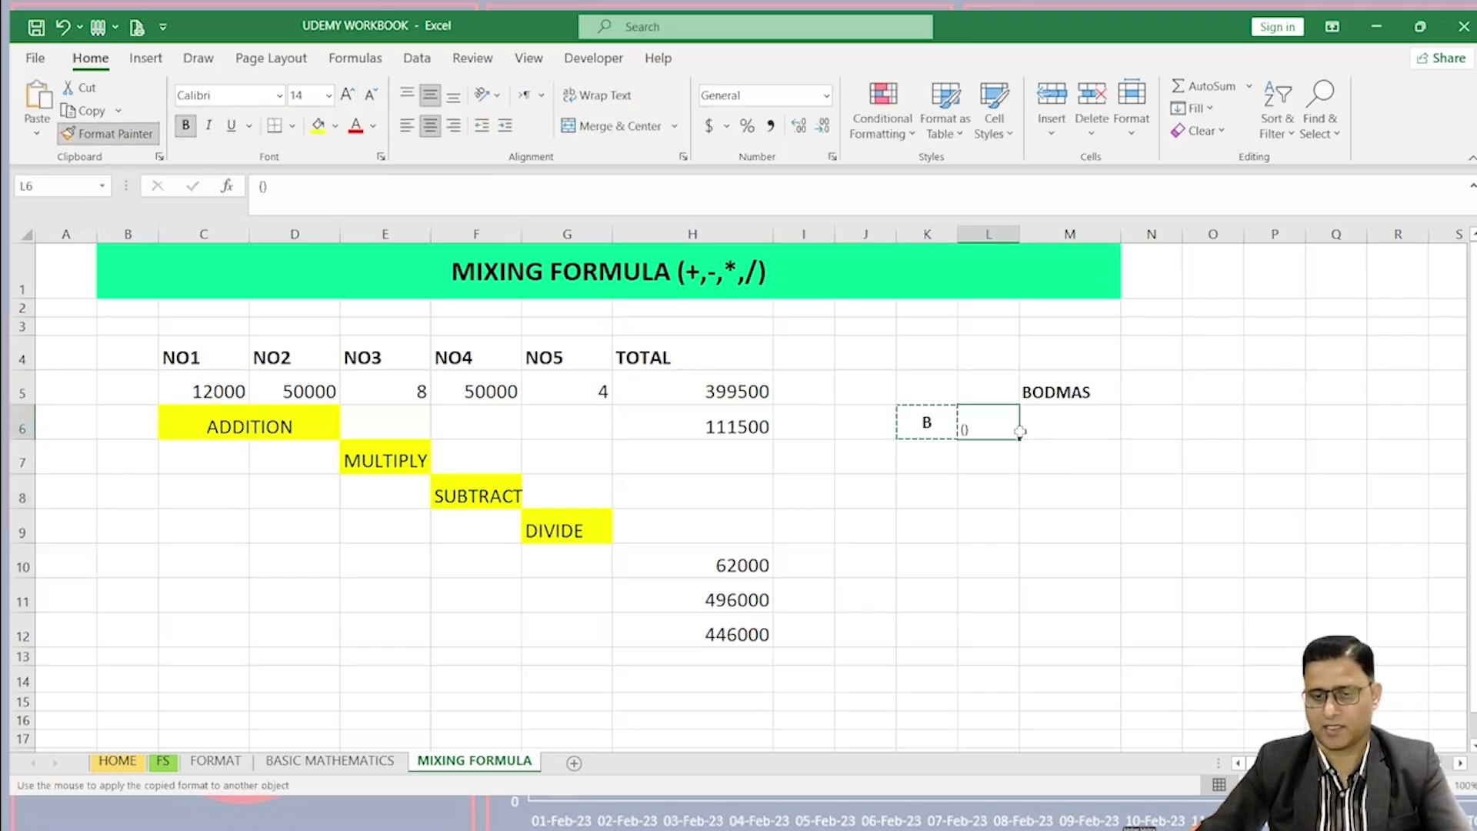
click(127, 136)
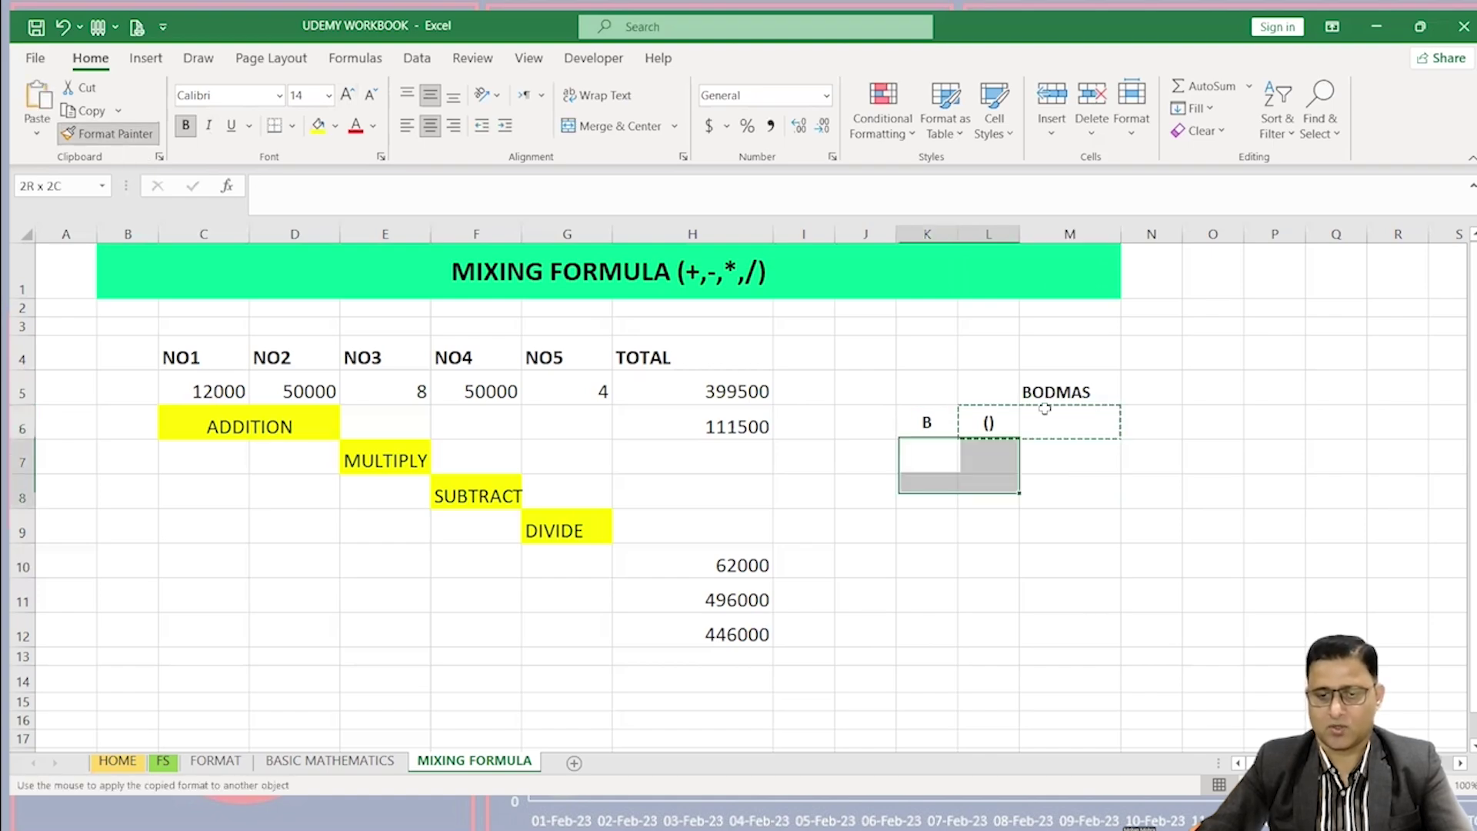
Step: Enter BRACKET in cell M6 and add a space between the two brackets in L6
click(1068, 427)
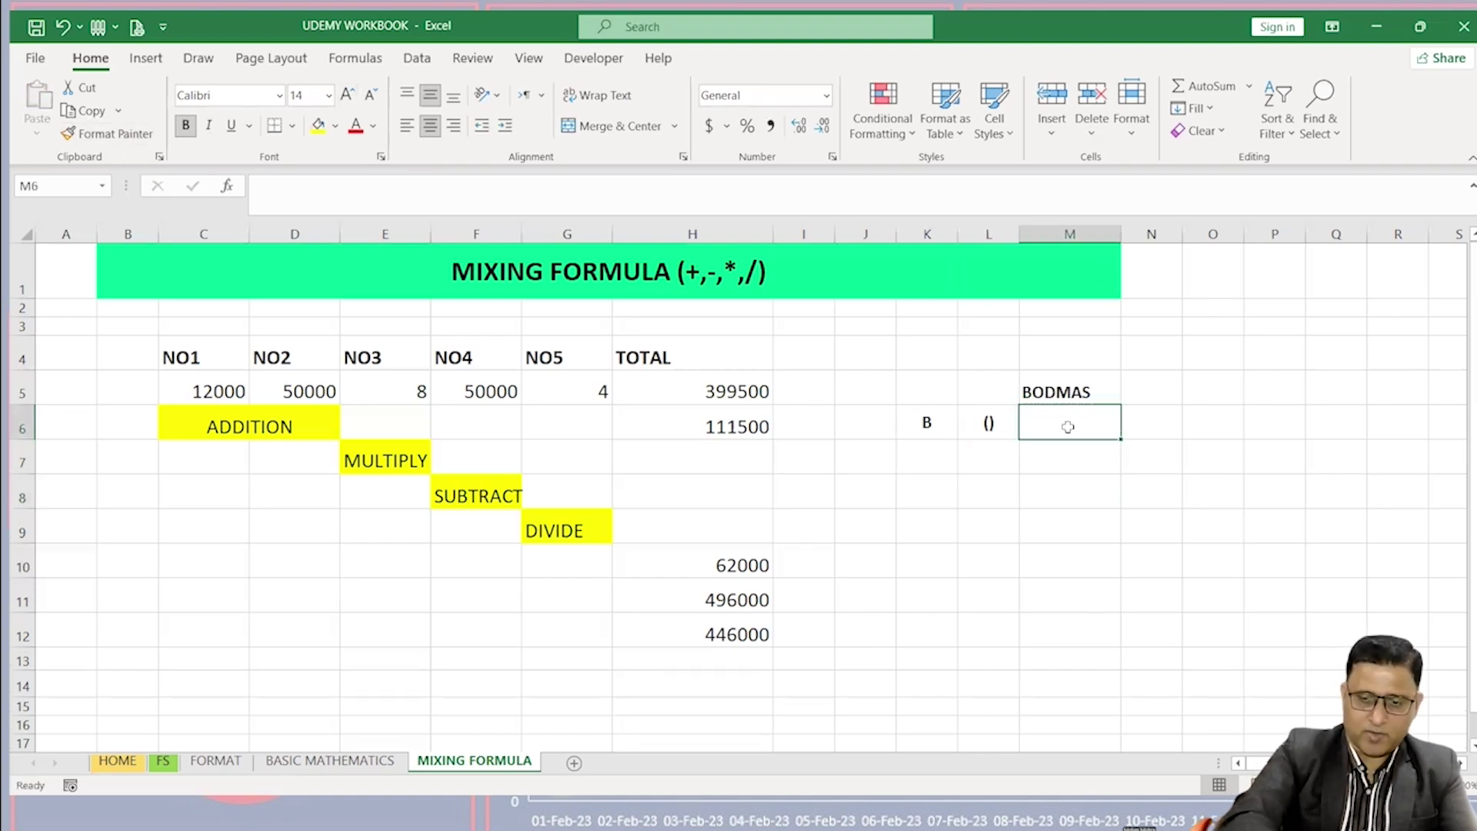
text(B)
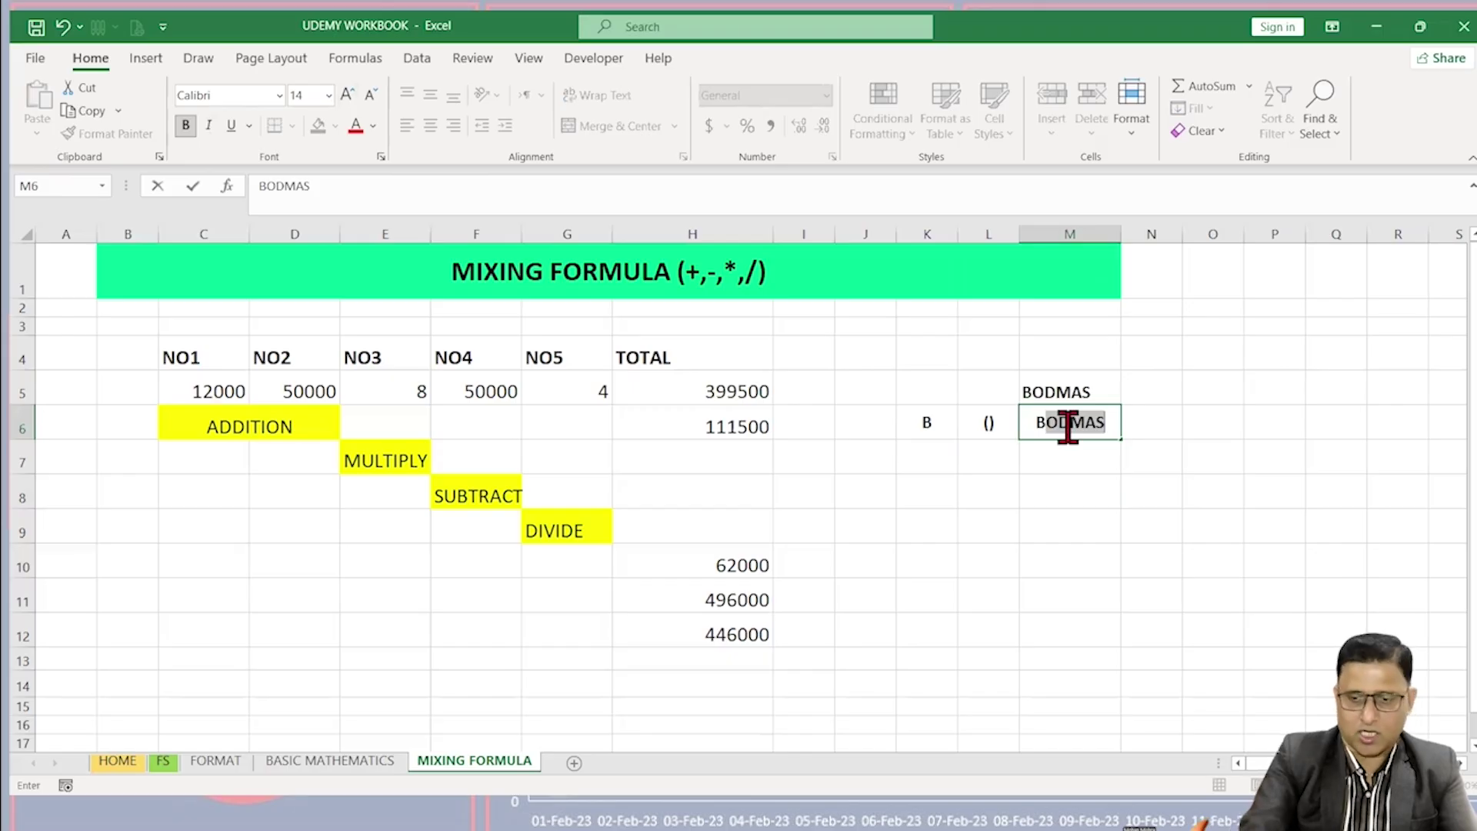
text(RACKET)
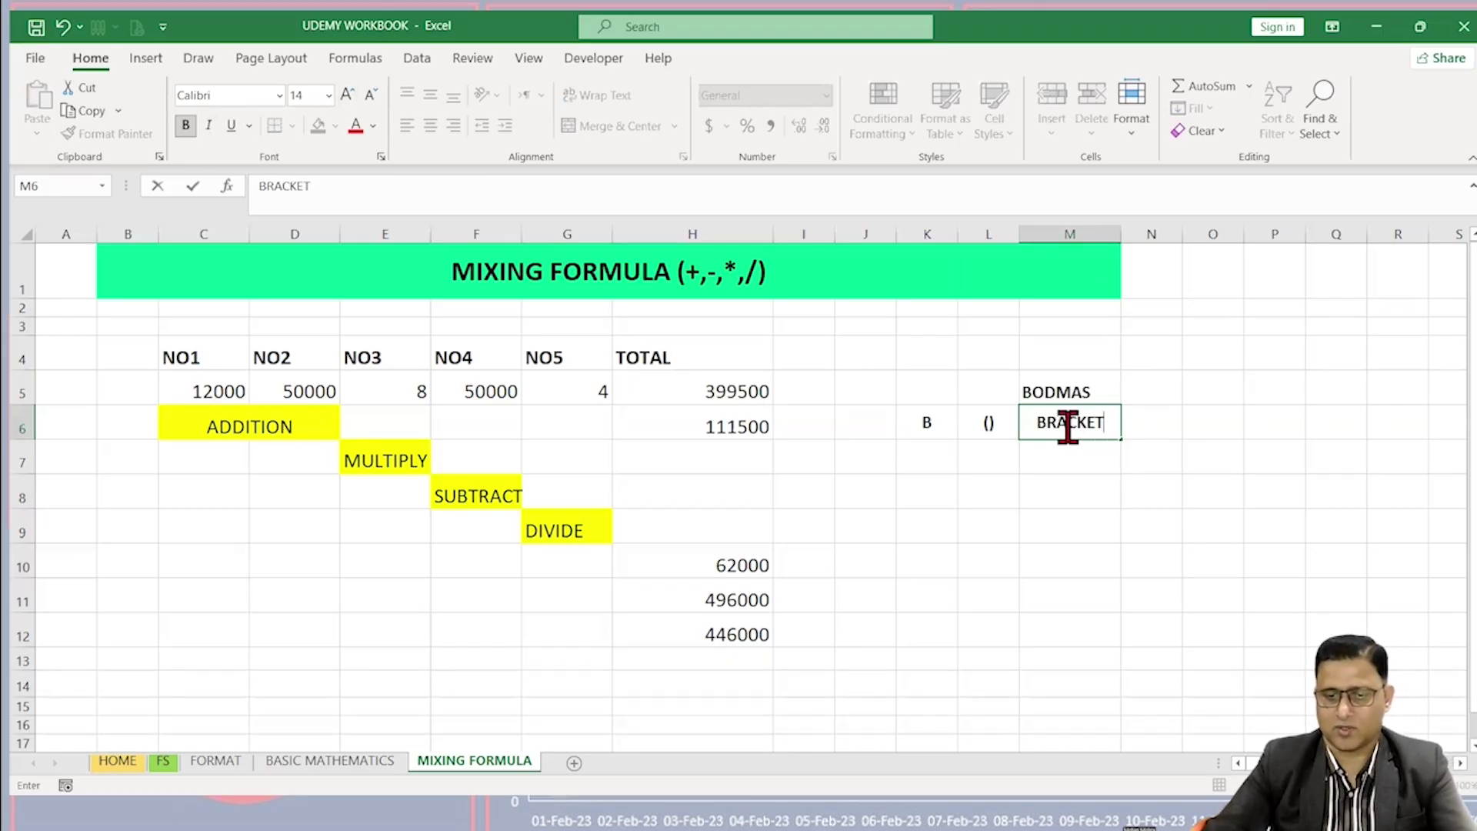
double_click(984, 422)
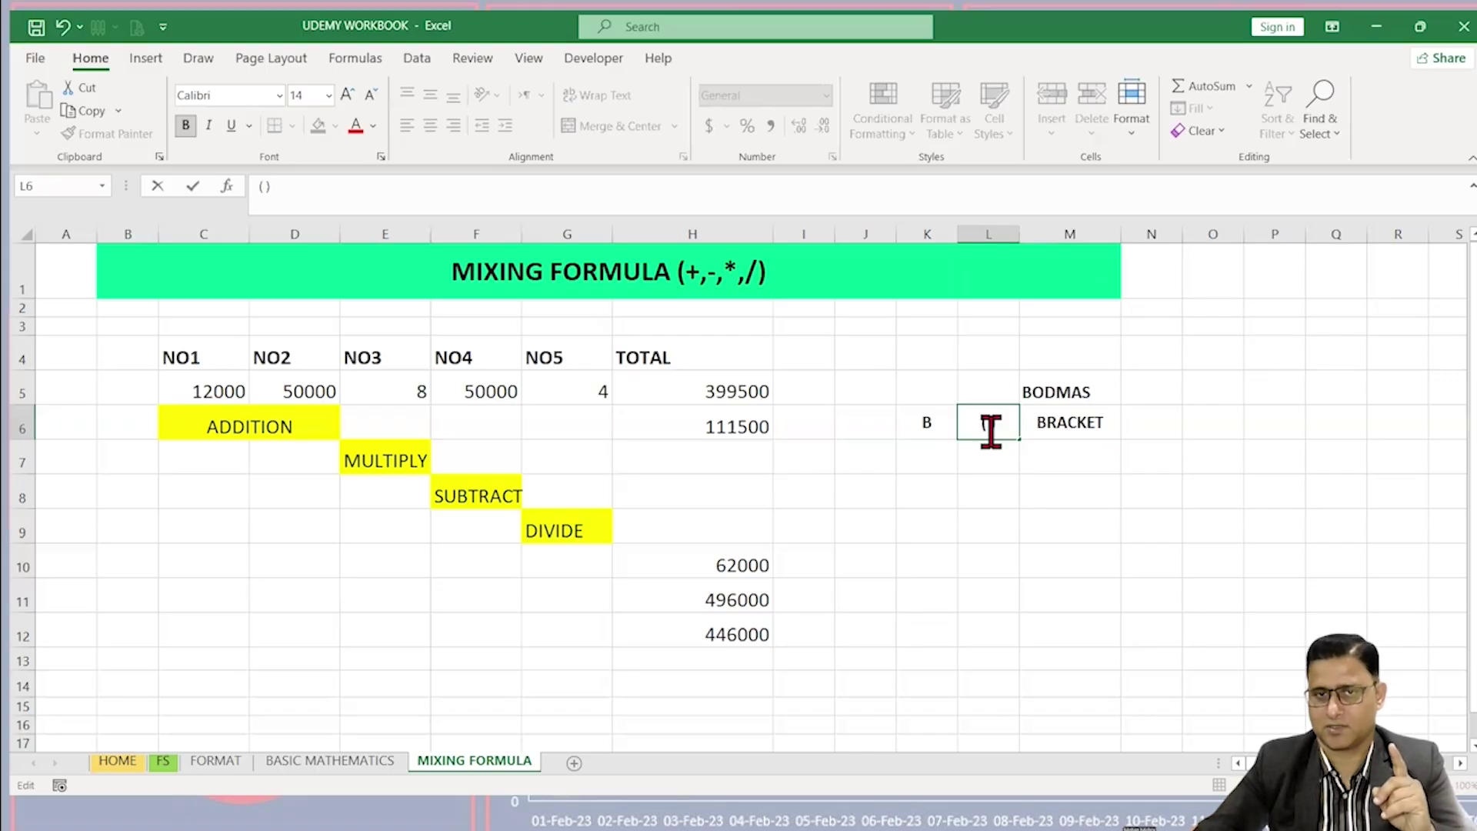
Step: Fill row 7 of the BODMAS list with O in K7, ^ in L7 and ORDER in M7
click(943, 459)
text(O)
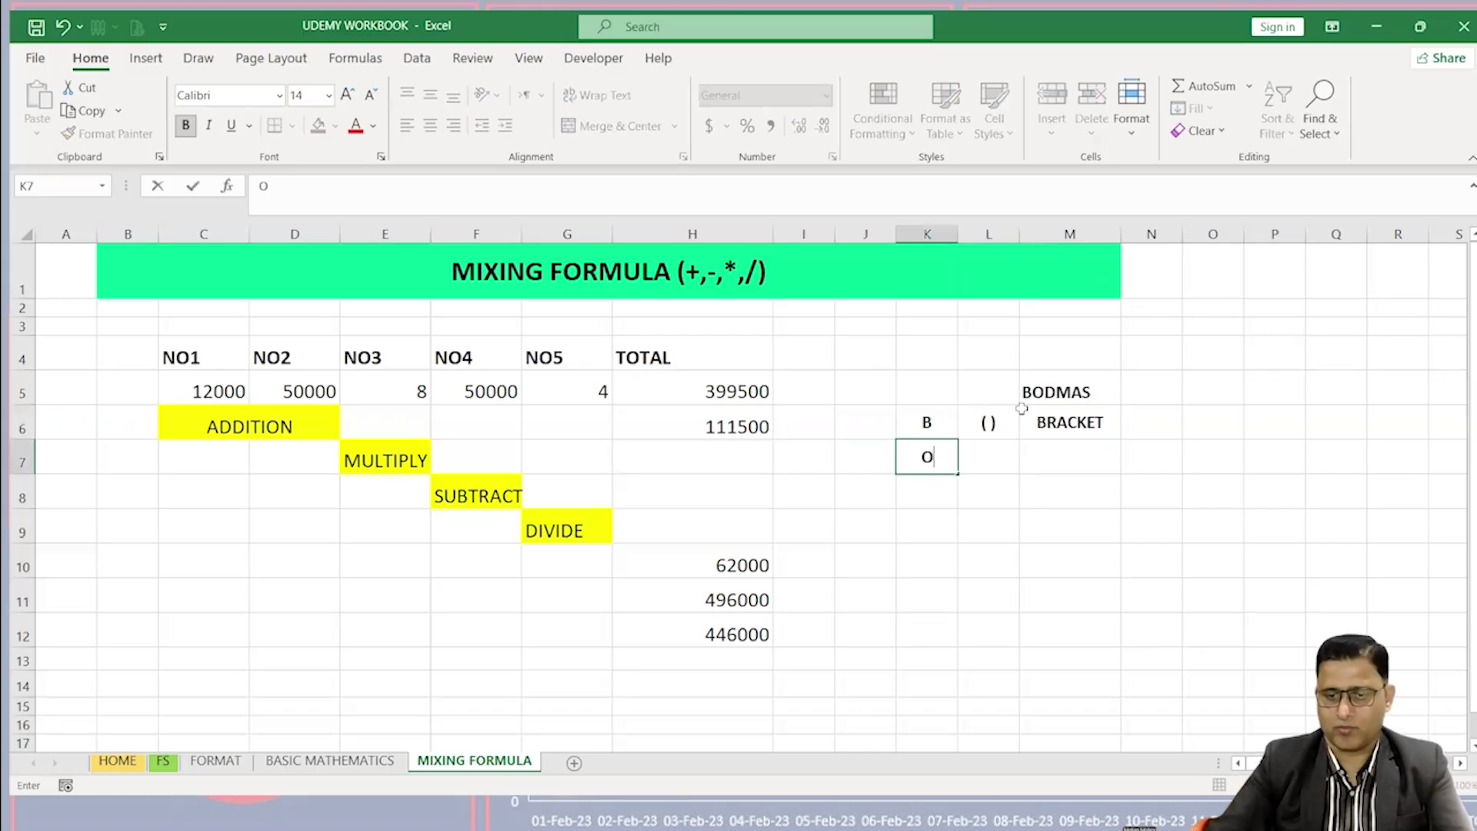
click(1048, 459)
text(ORD)
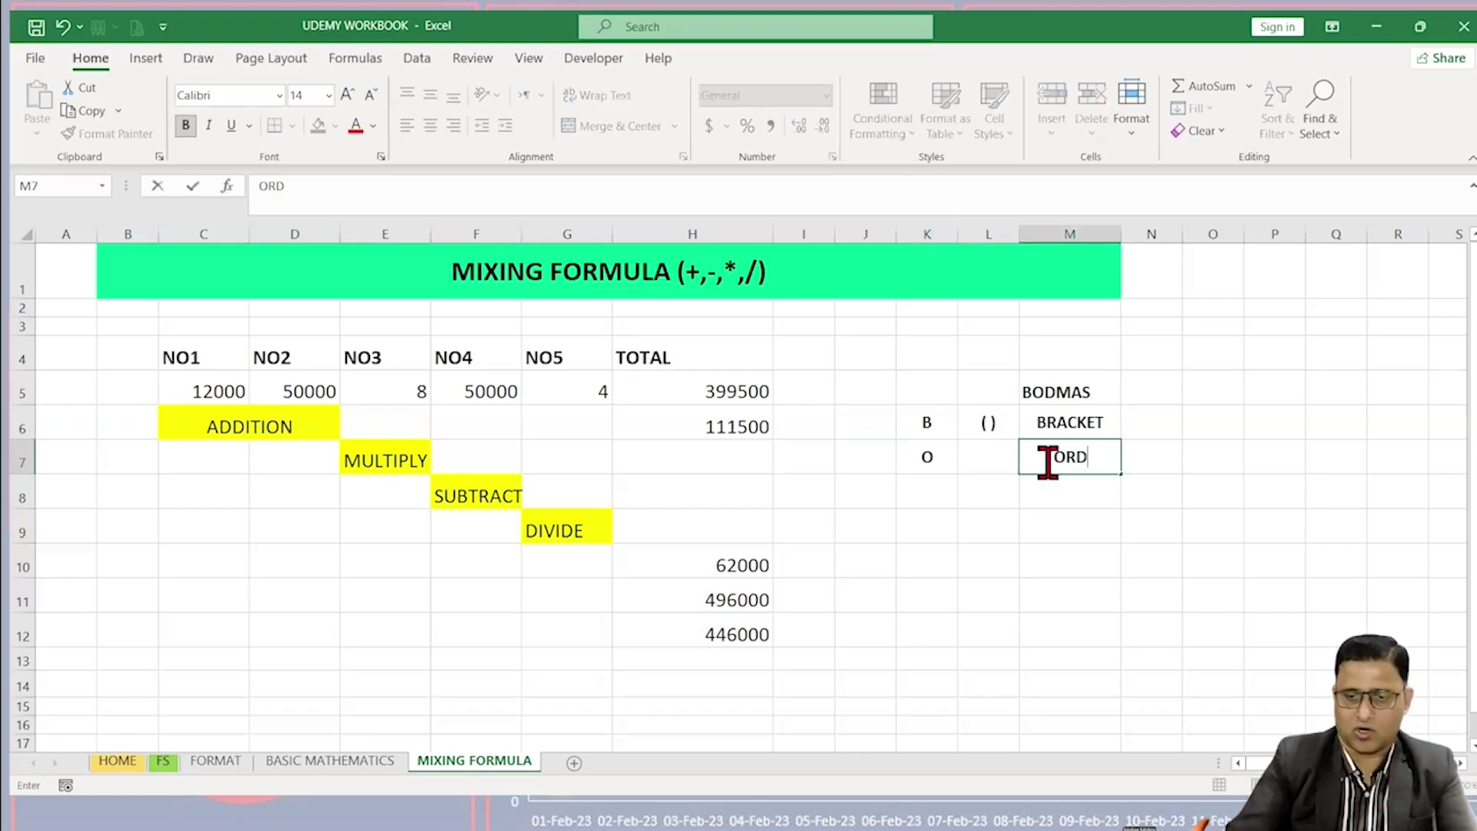
text(ER)
key(Left)
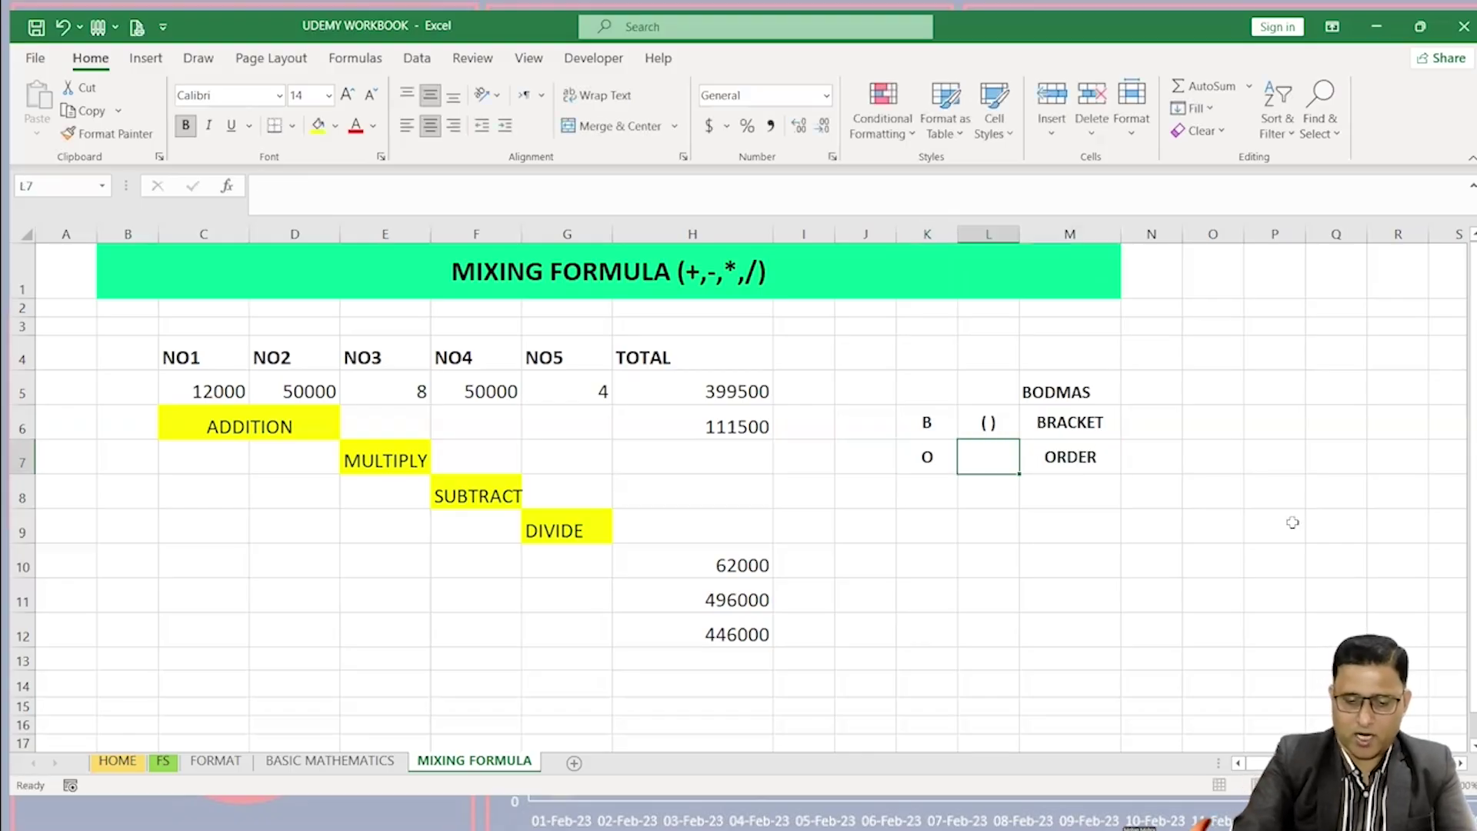
text(^)
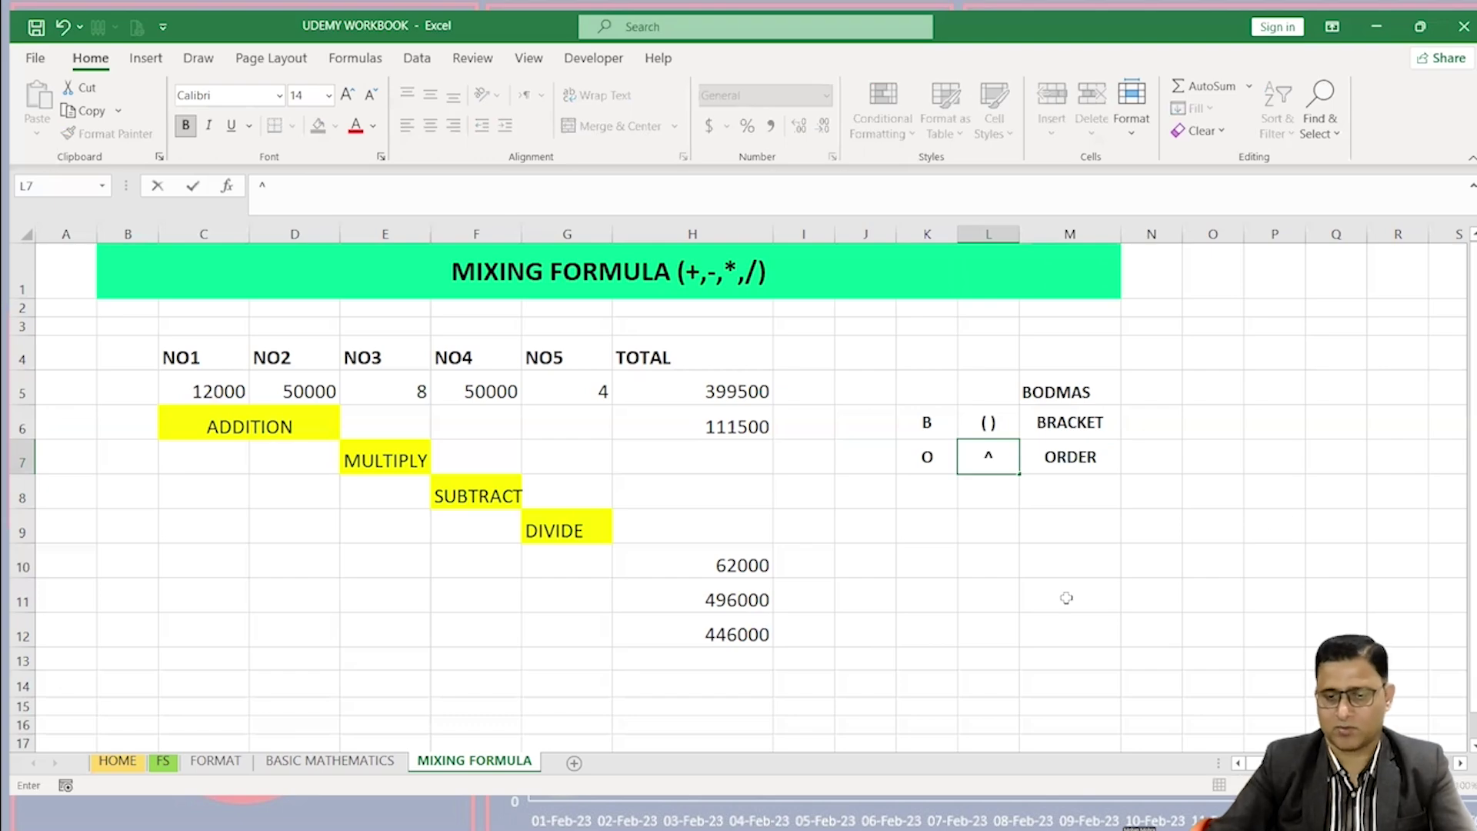
click(1066, 594)
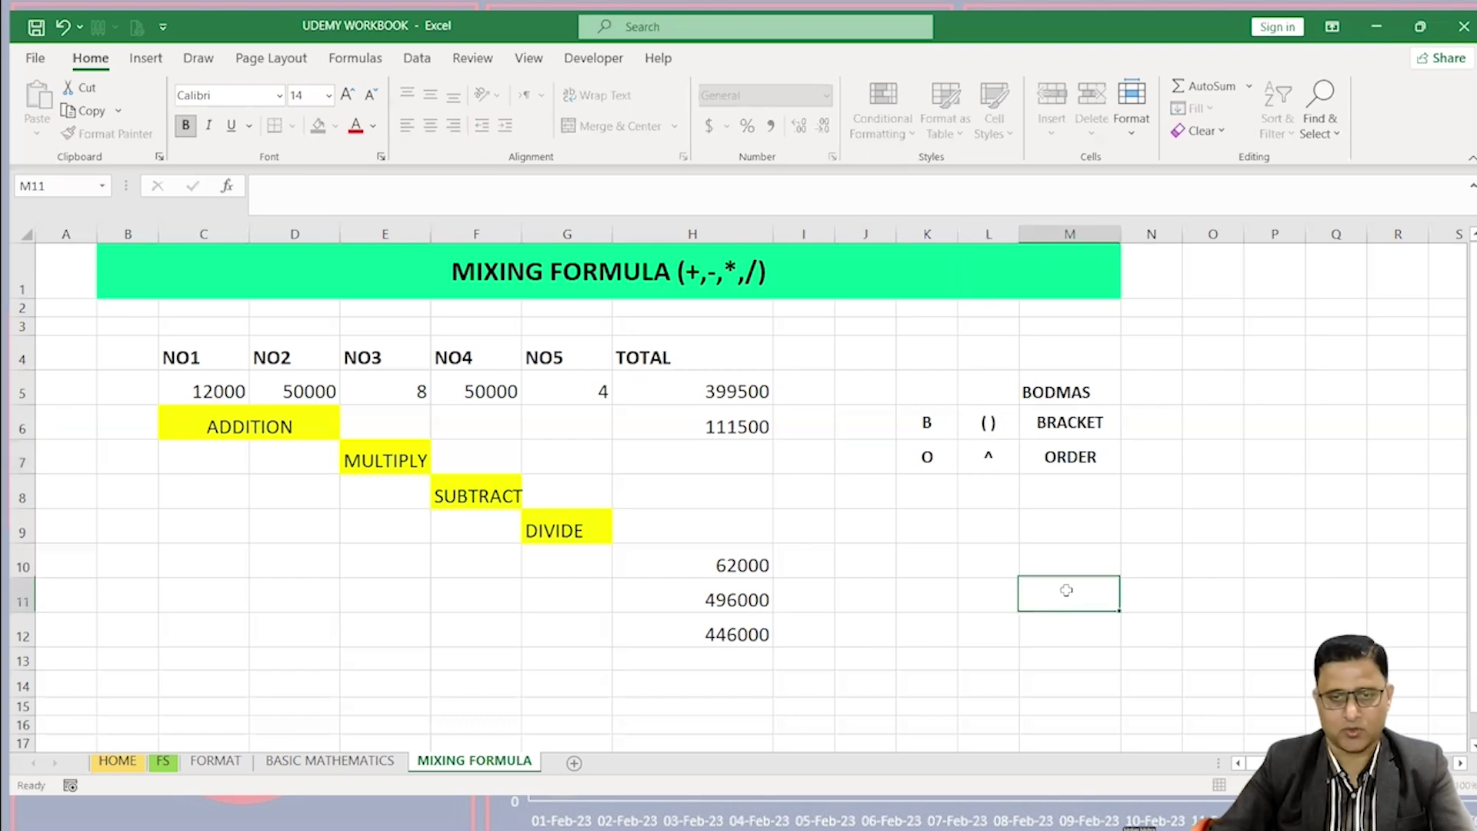
Step: Calculate a power example in cell O5 with the formula =5^2
click(1239, 380)
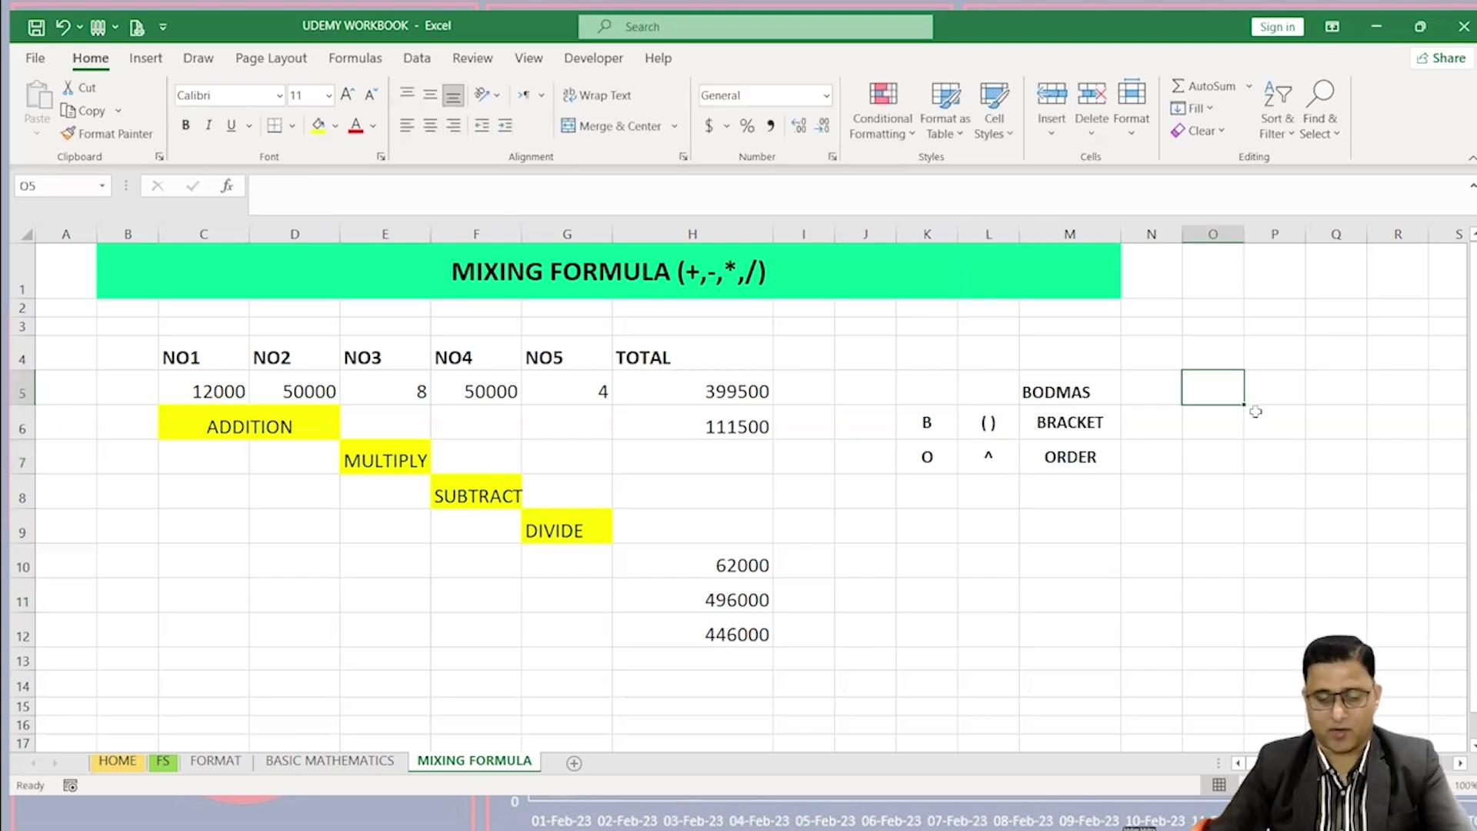
text(=5)
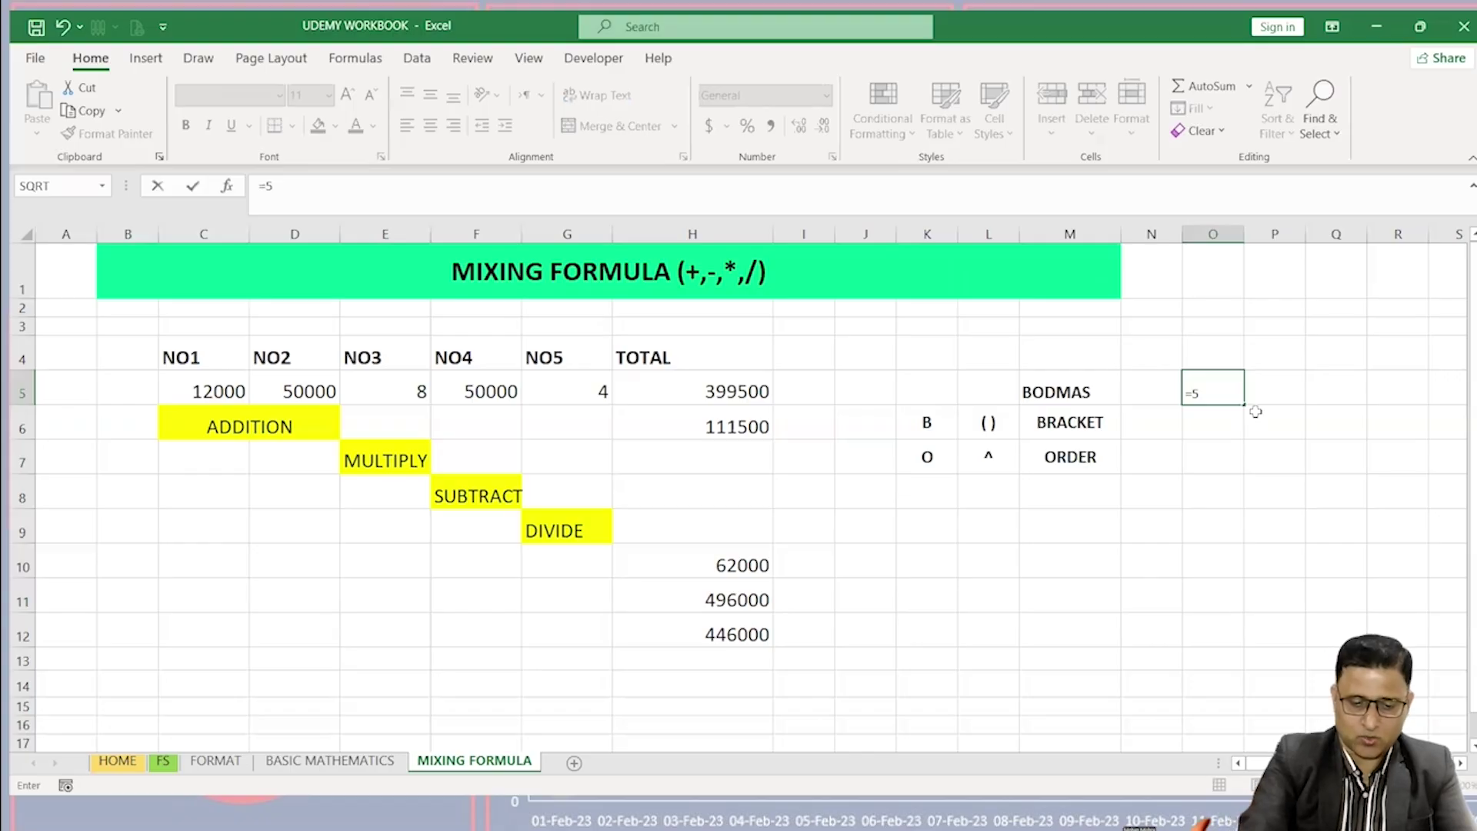
text(^)
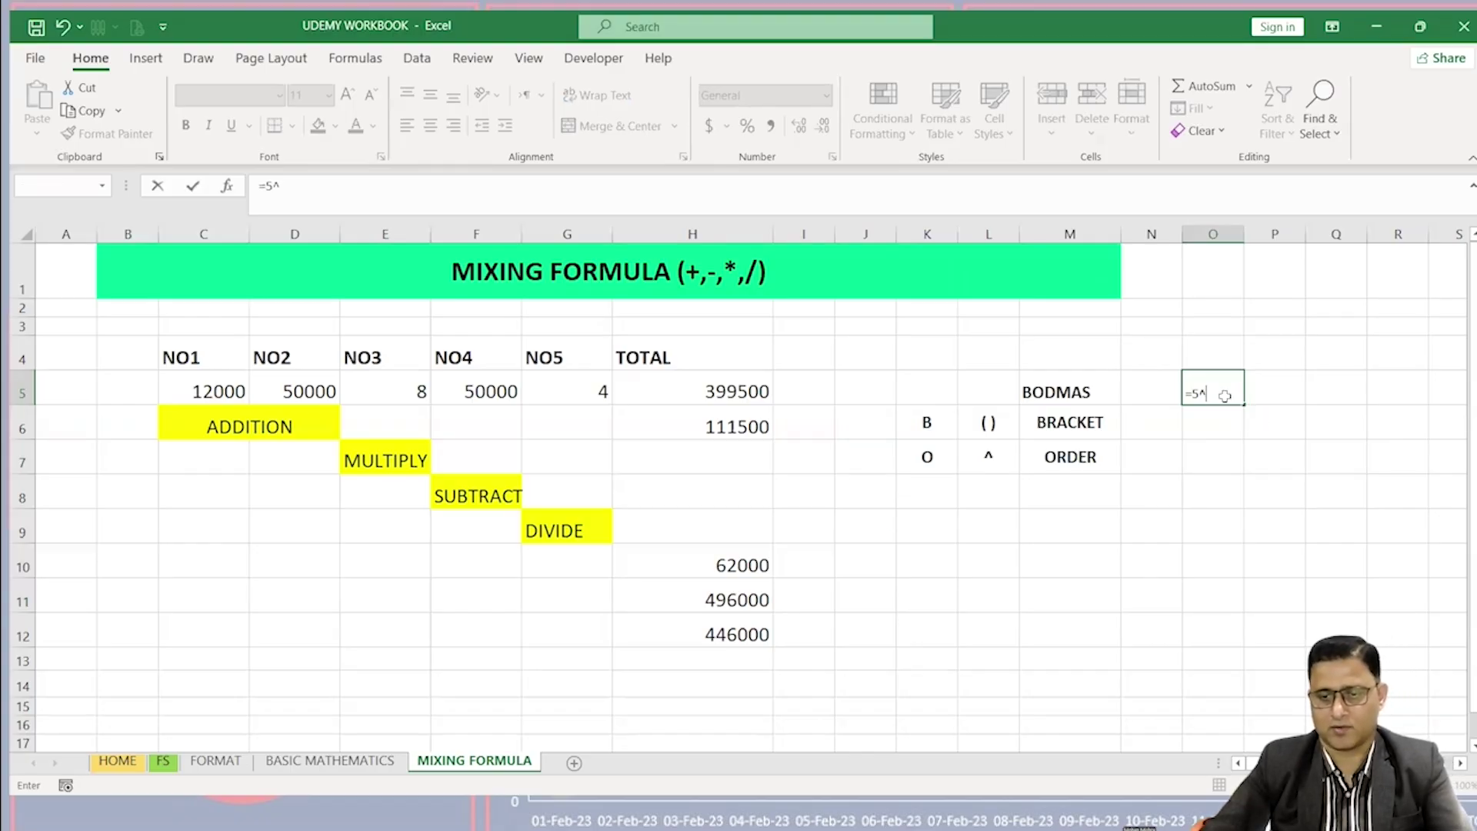
key(BackSpace)
key(BackSpace)
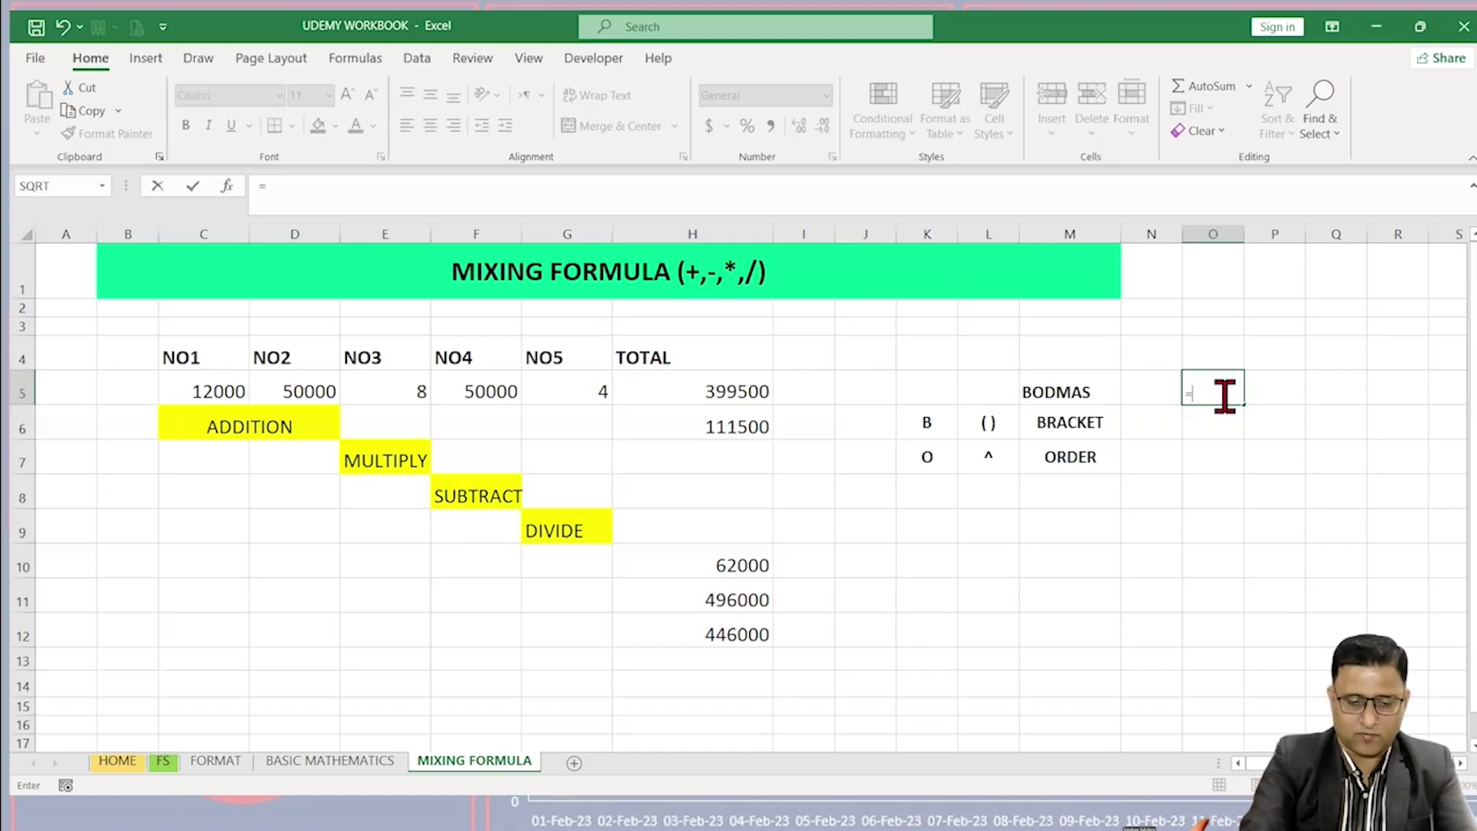
text(5^2)
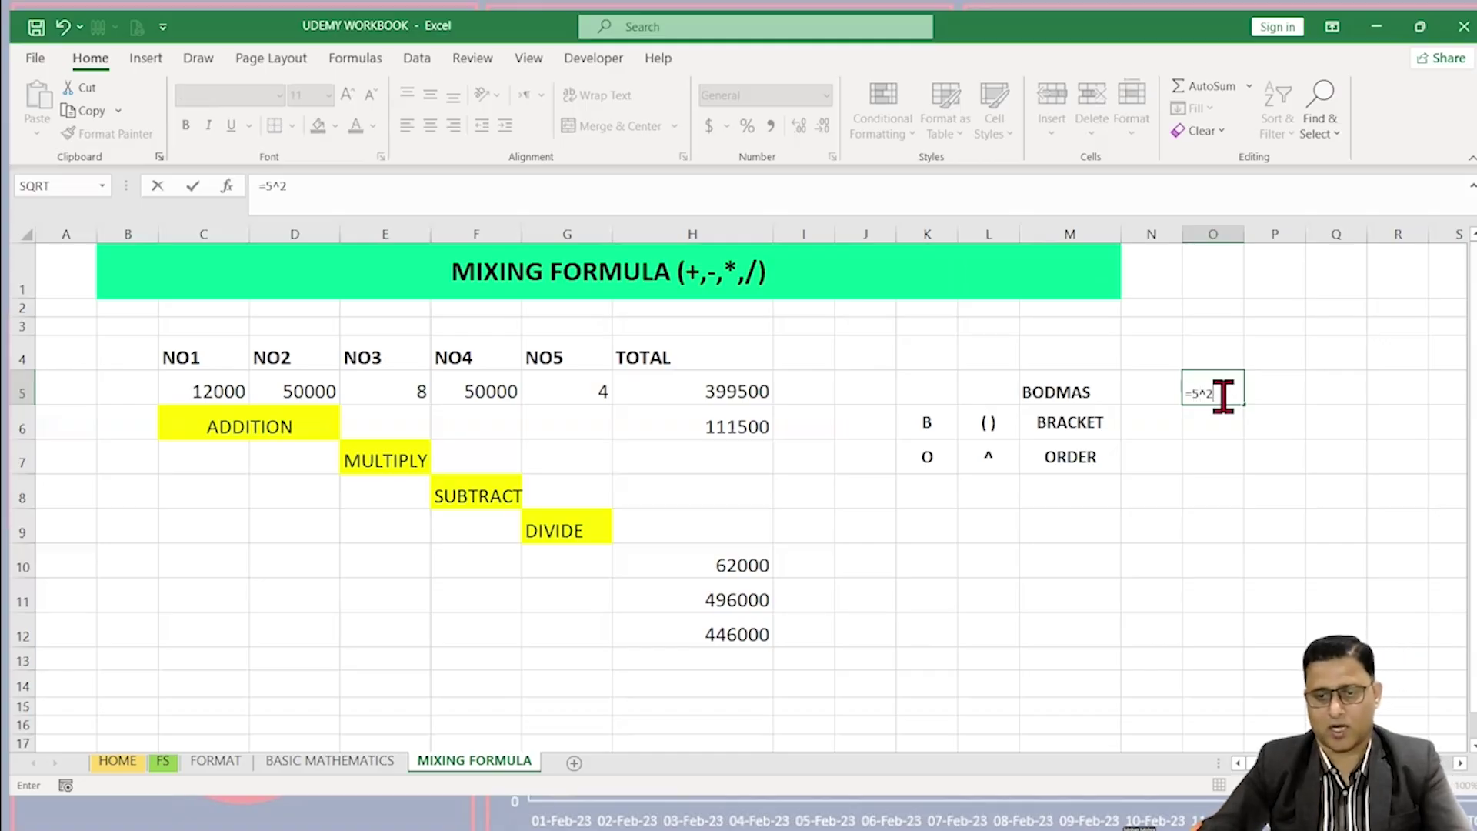
key(Return)
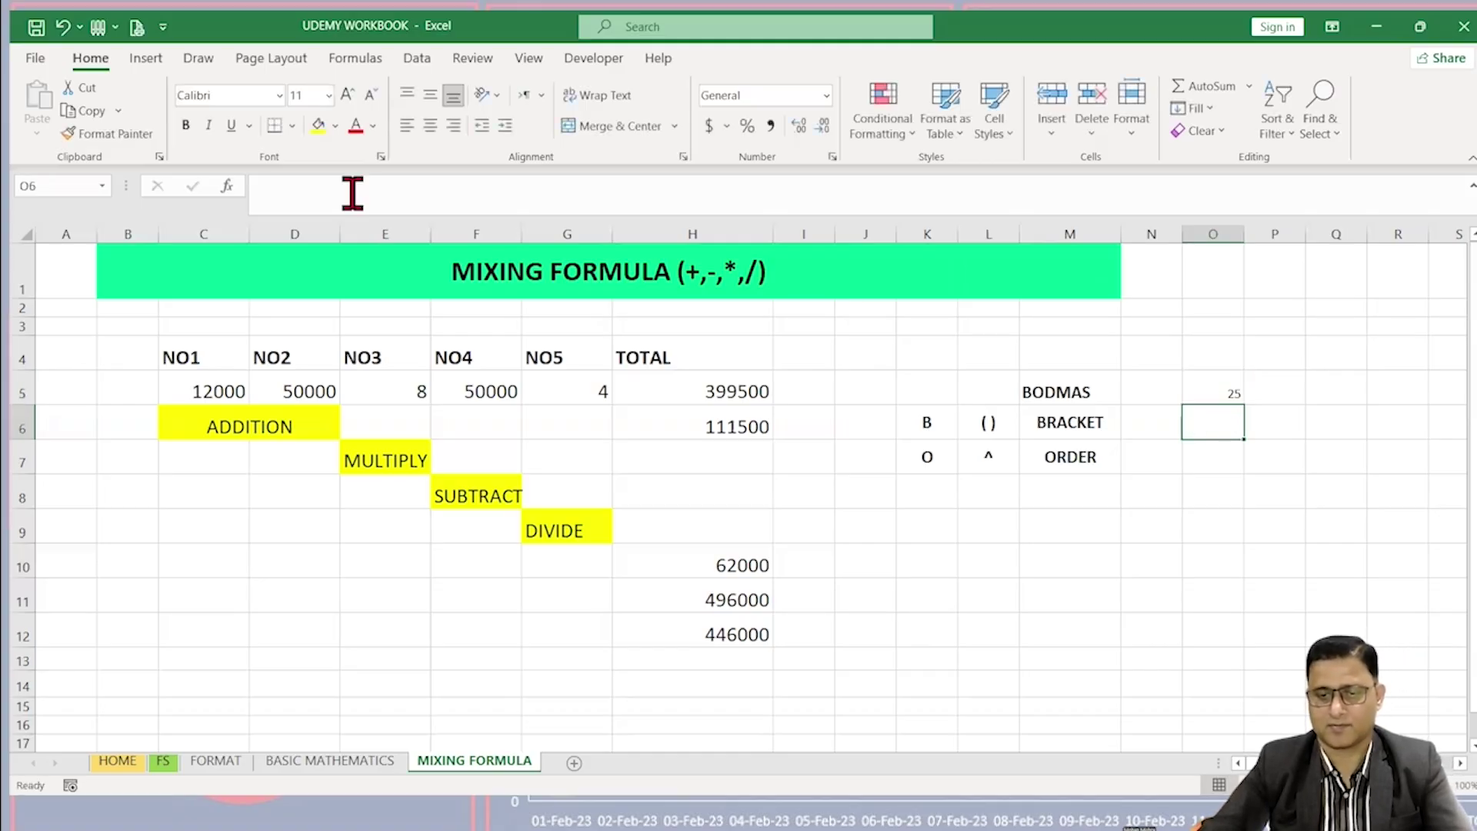
Step: Increase the font size of cell O5 to 16 and review its formula without changing it
key(Up)
click(348, 94)
click(348, 94)
click(347, 93)
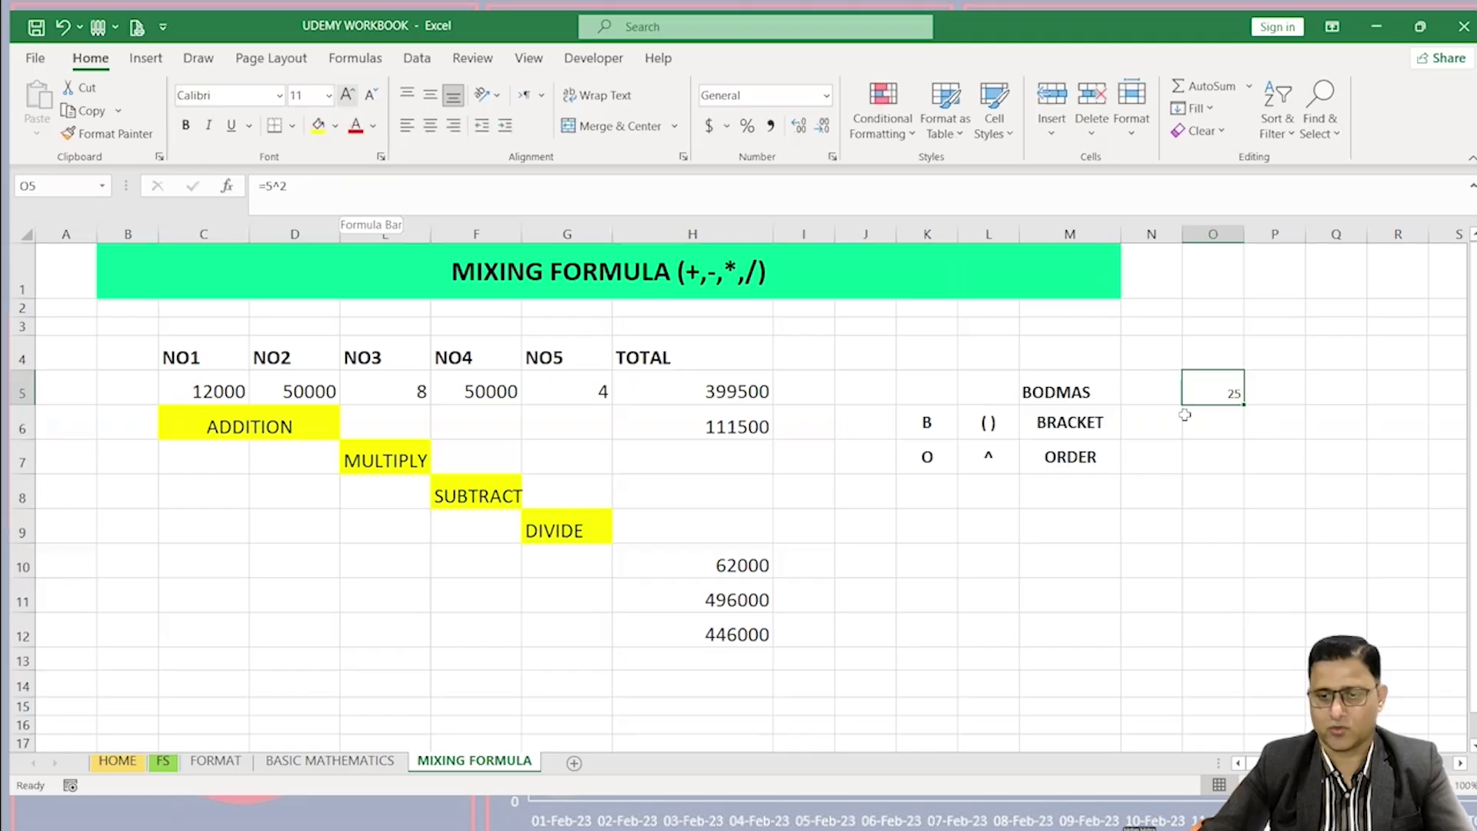
double_click(1209, 390)
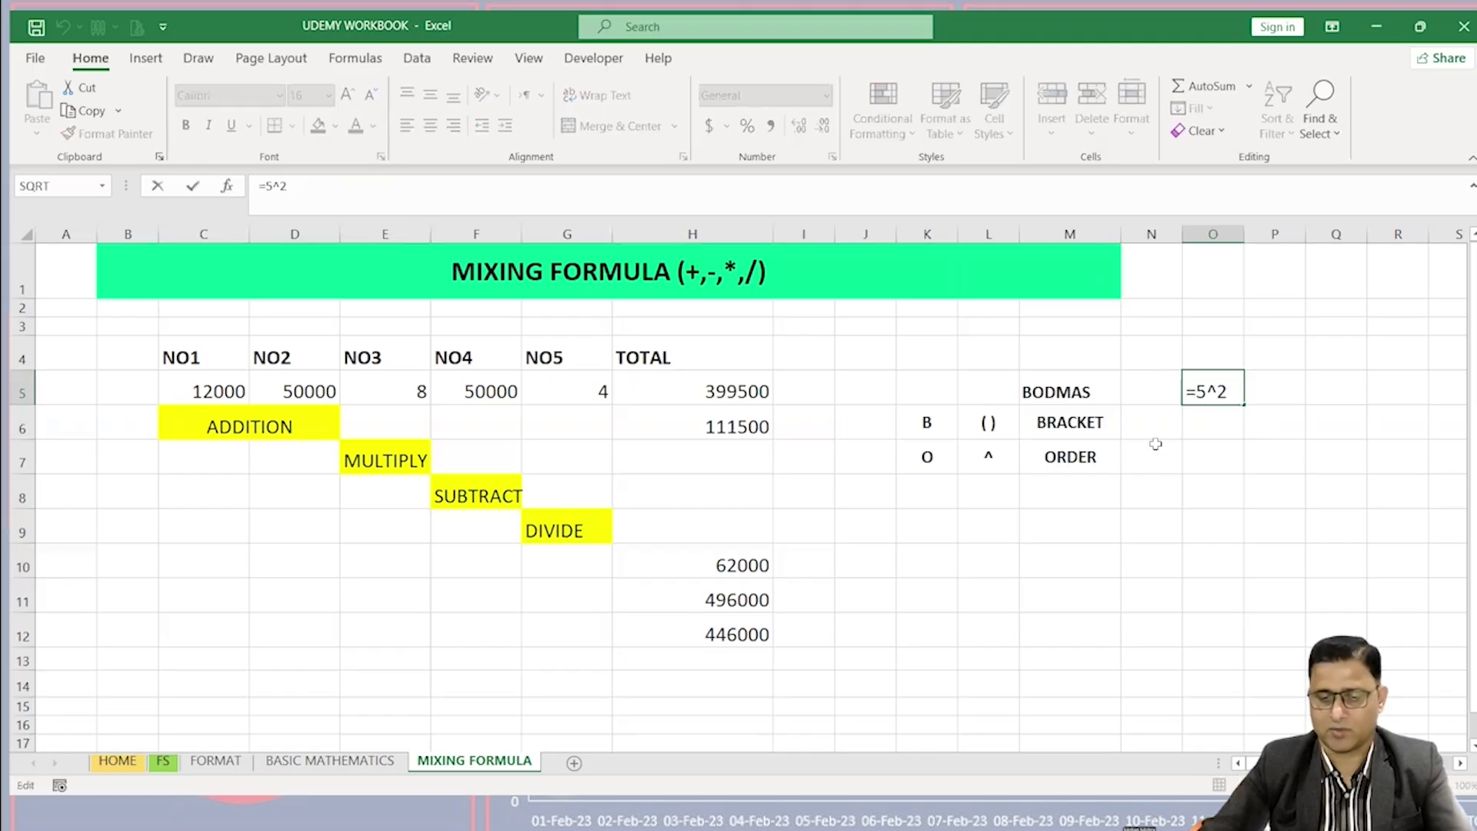
key(Escape)
Step: Fill row 8 of the BODMAS list with DIVIDE in M8, / in L8 and D in K8
click(1005, 471)
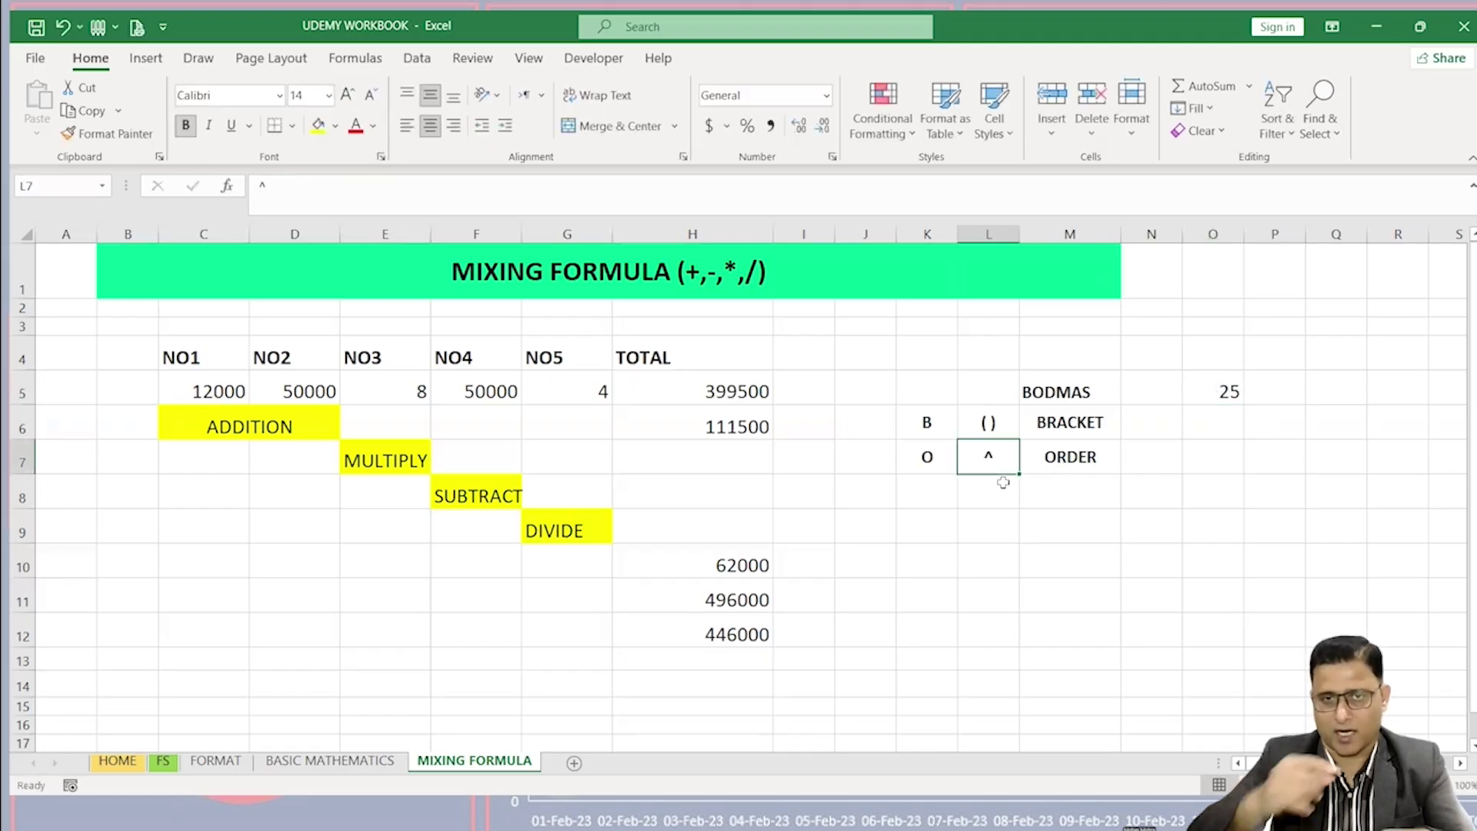
click(1064, 504)
text(DIVIDE)
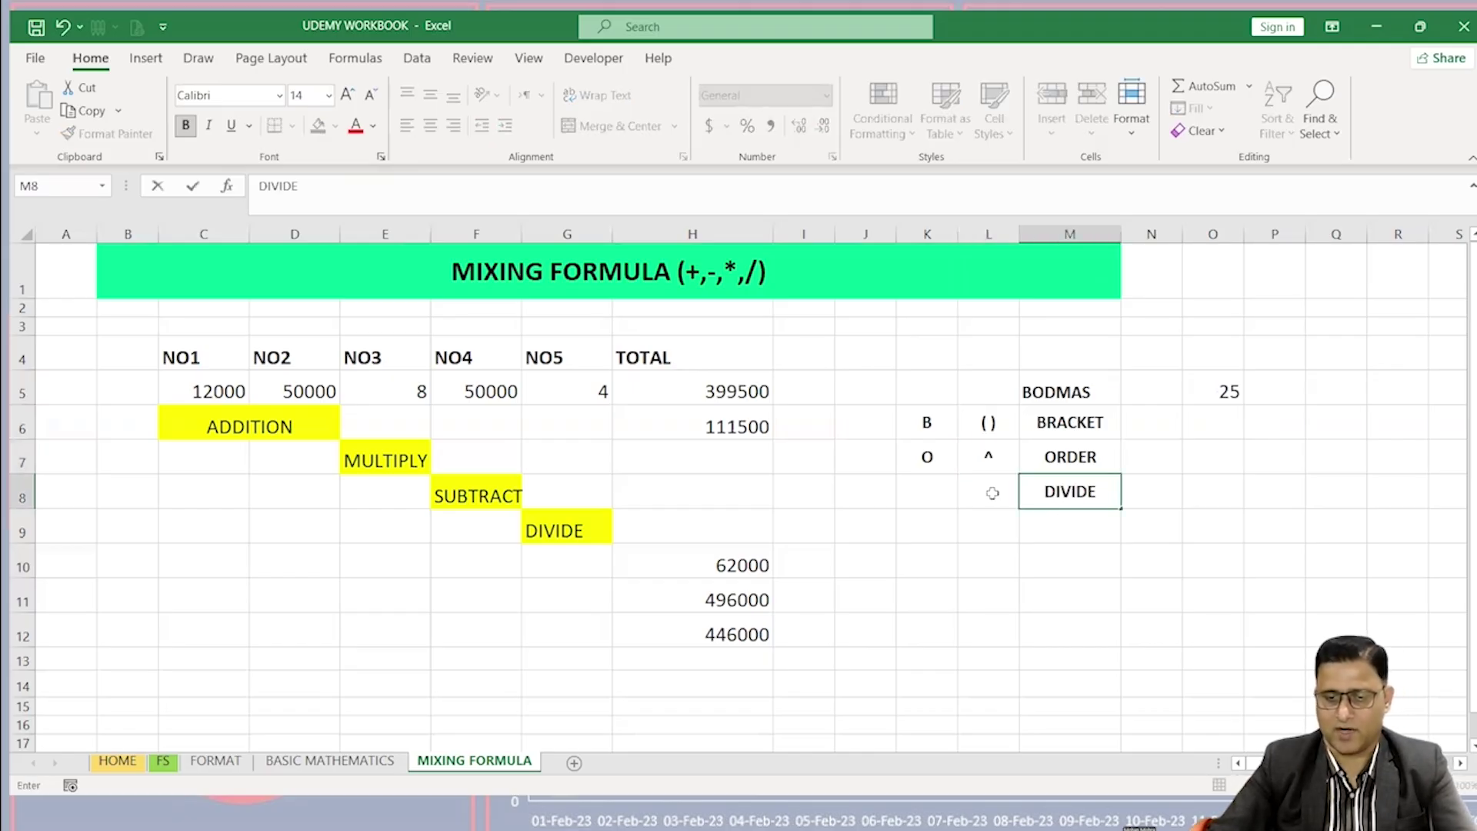
click(992, 493)
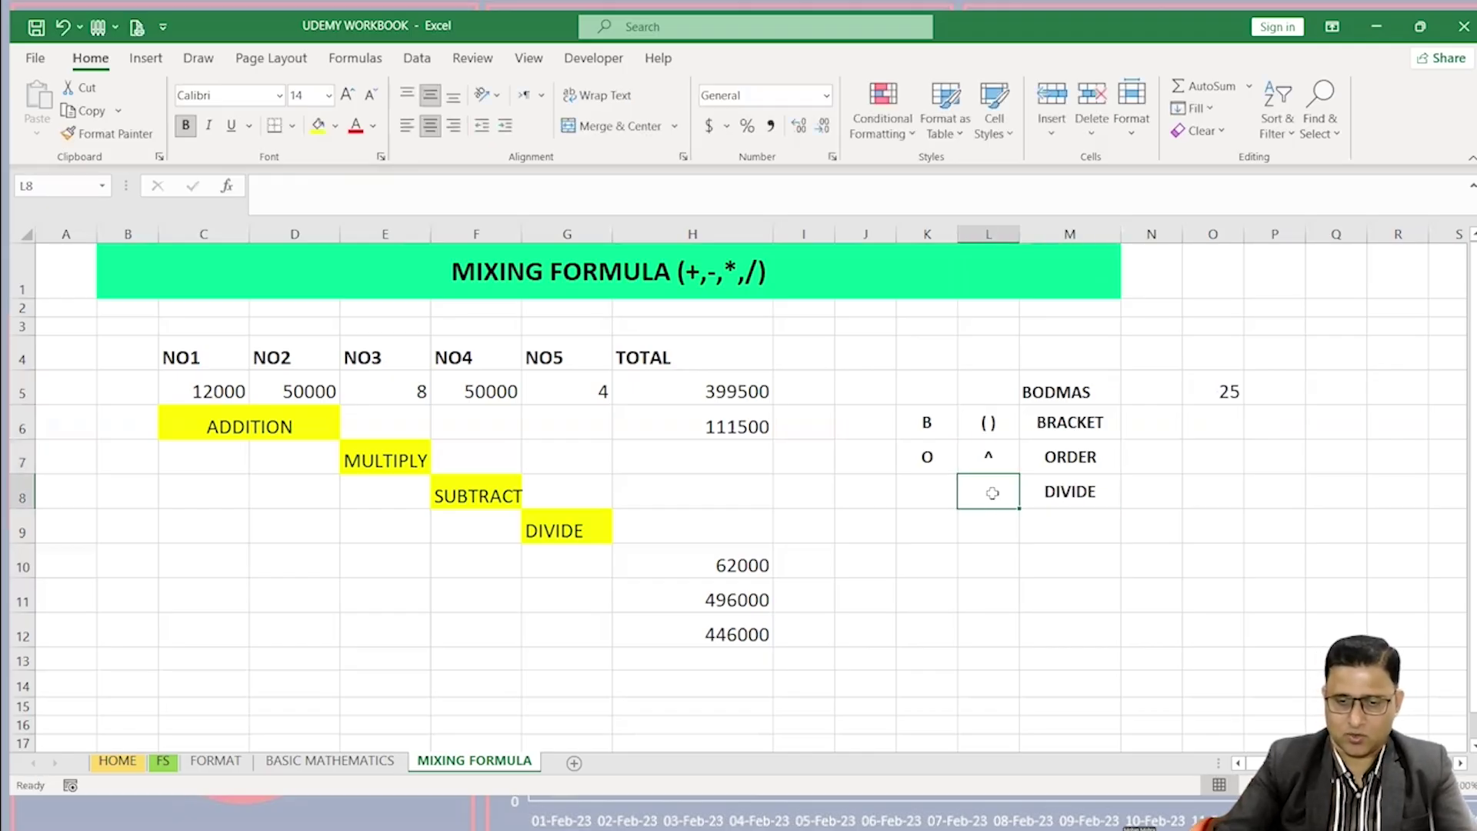
double_click(994, 493)
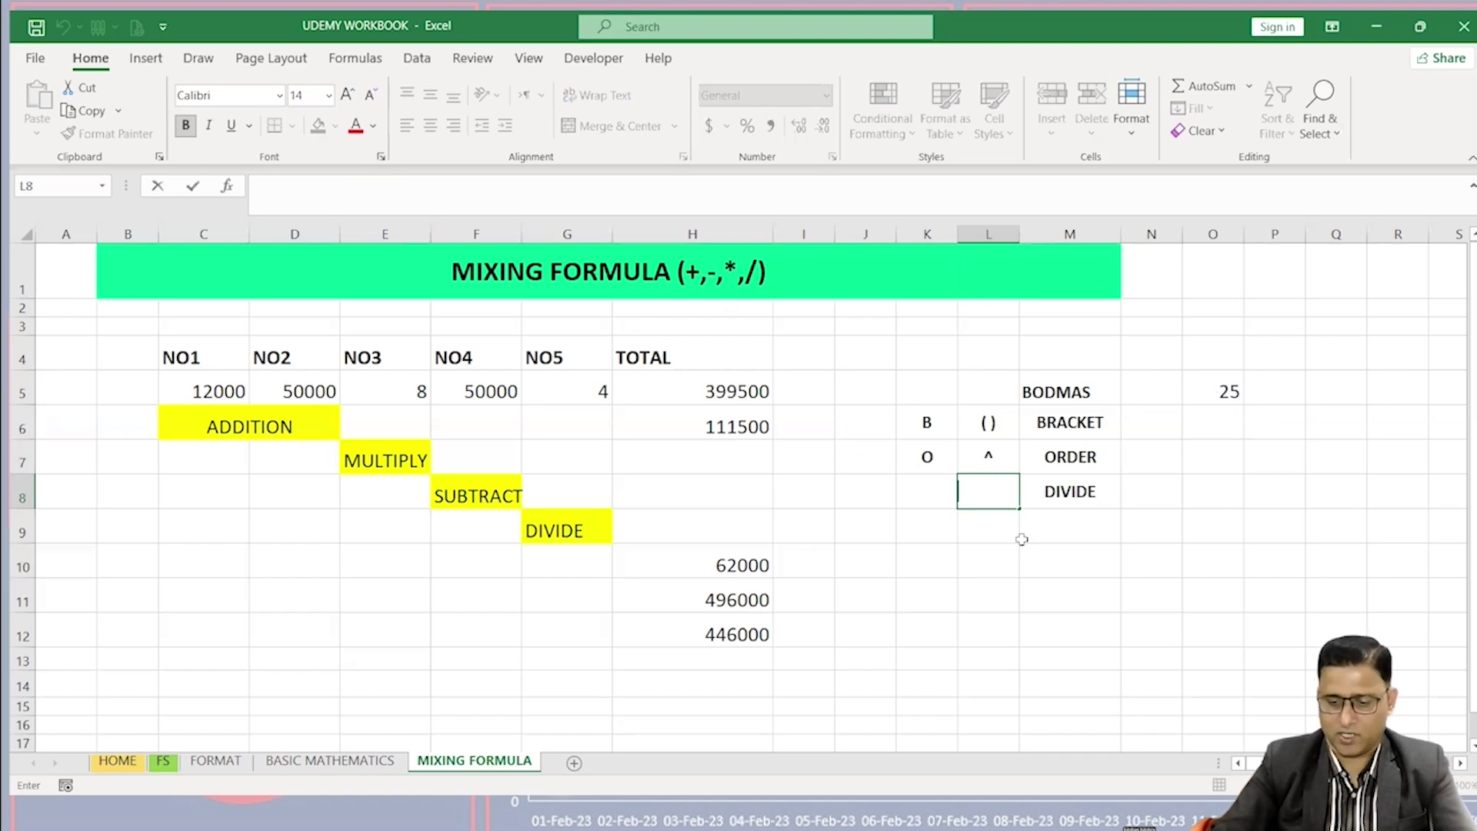
text(/)
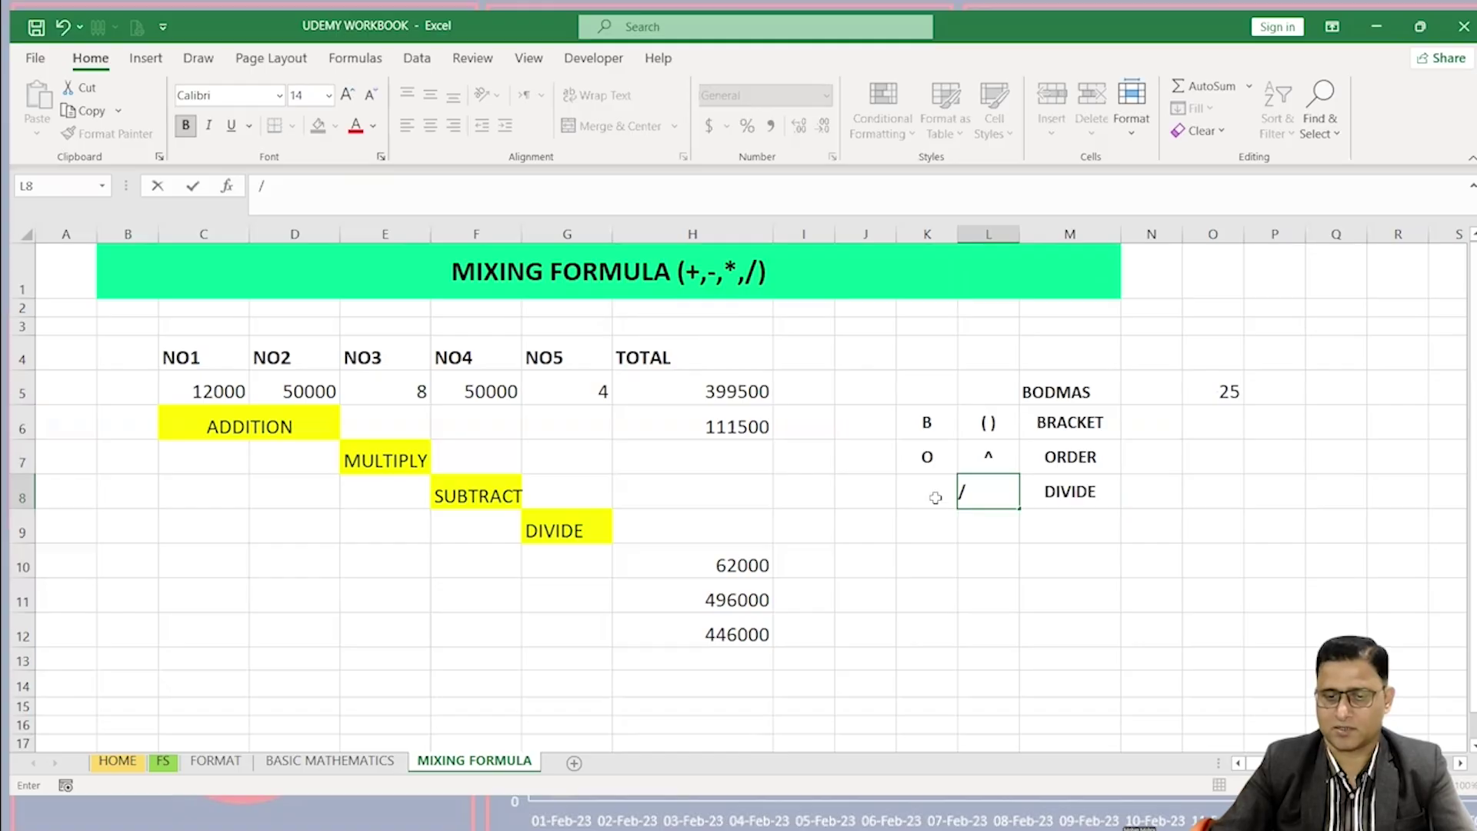
click(936, 498)
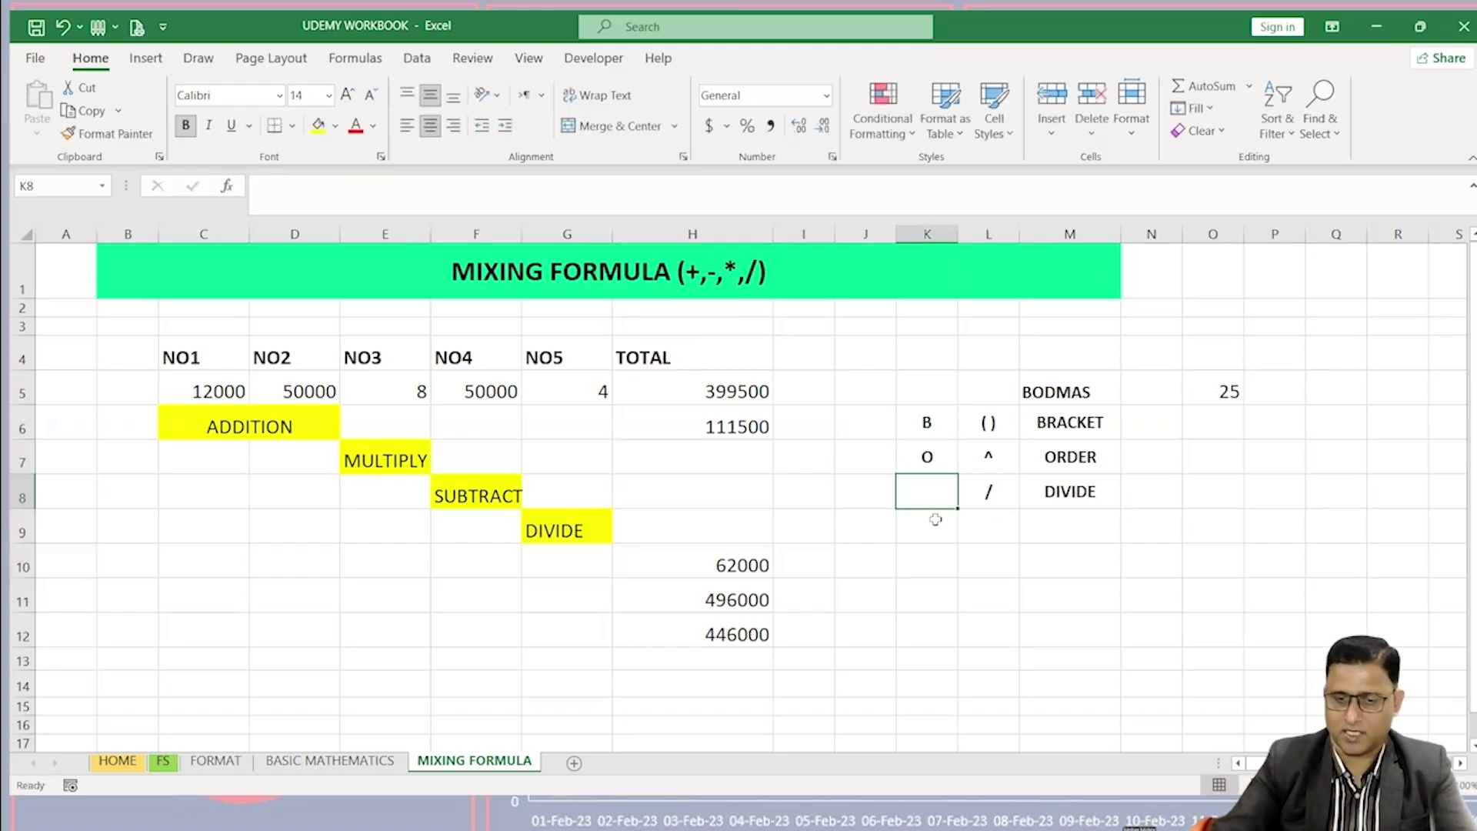
text(D)
key(Return)
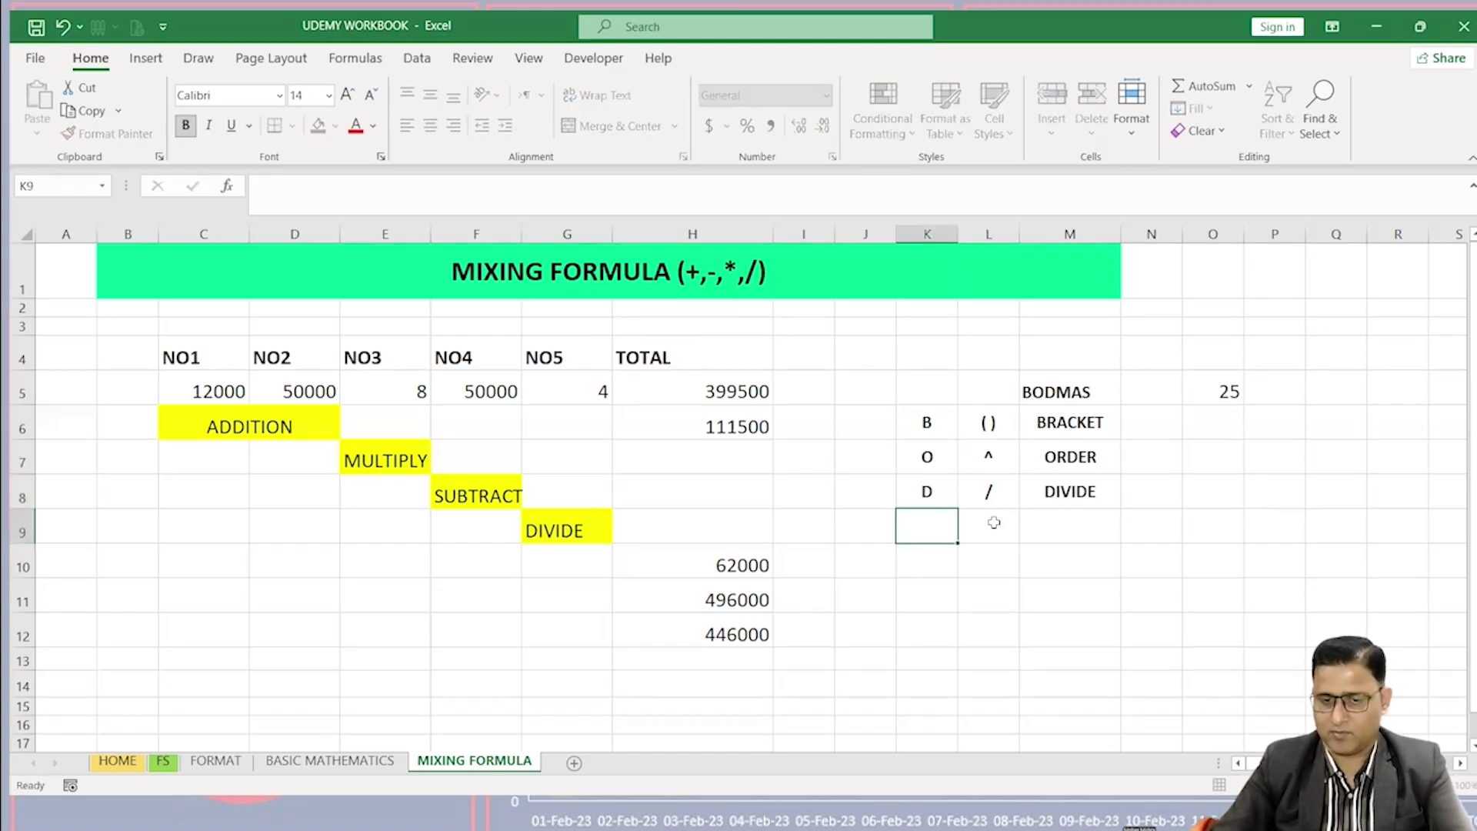
Step: Enter M and * in K9 and L9, and A and + in K10 and L10 of the BODMAS list
text(M)
click(997, 529)
text(*)
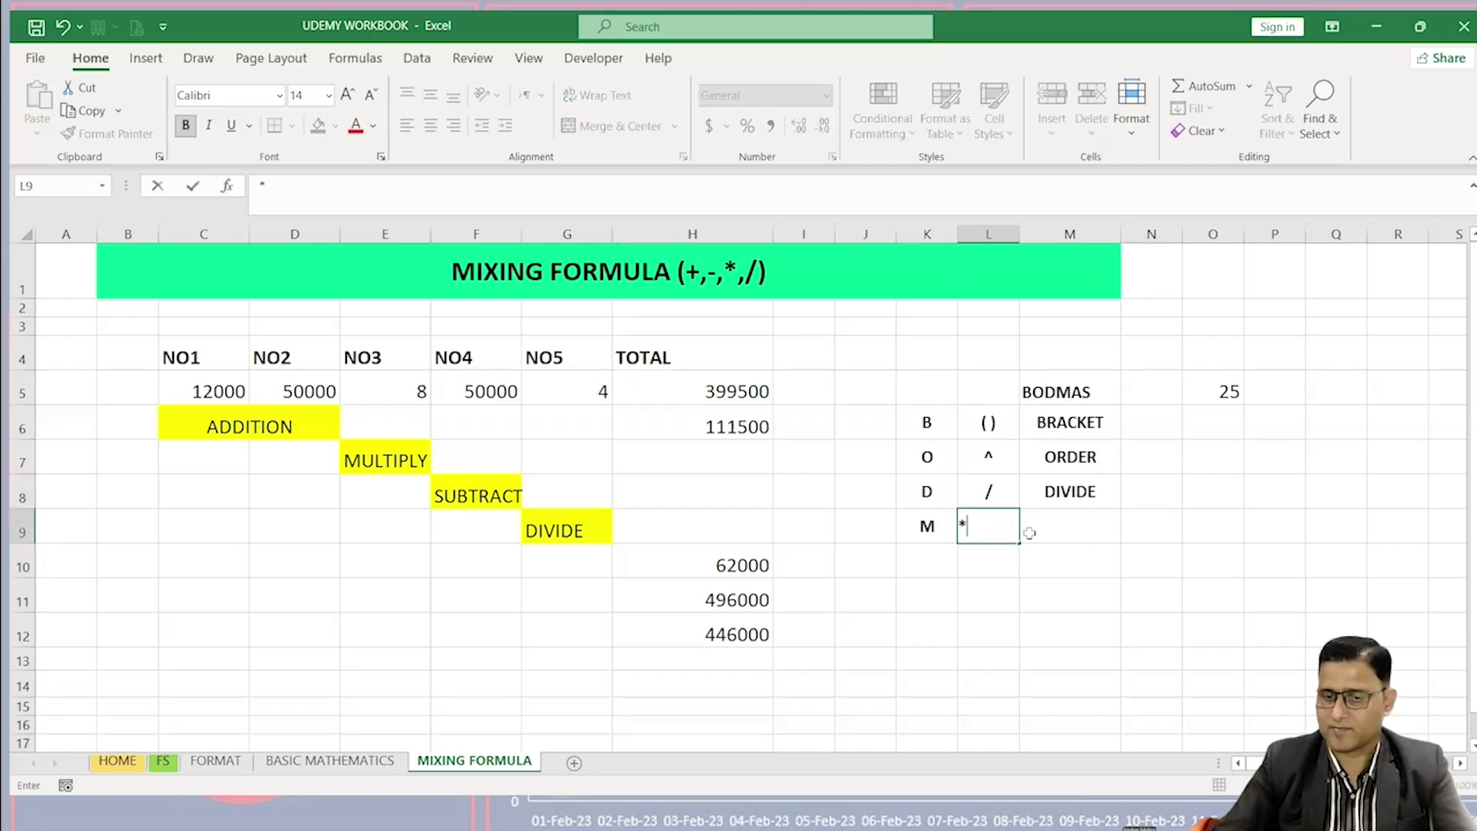
key(Return)
click(933, 560)
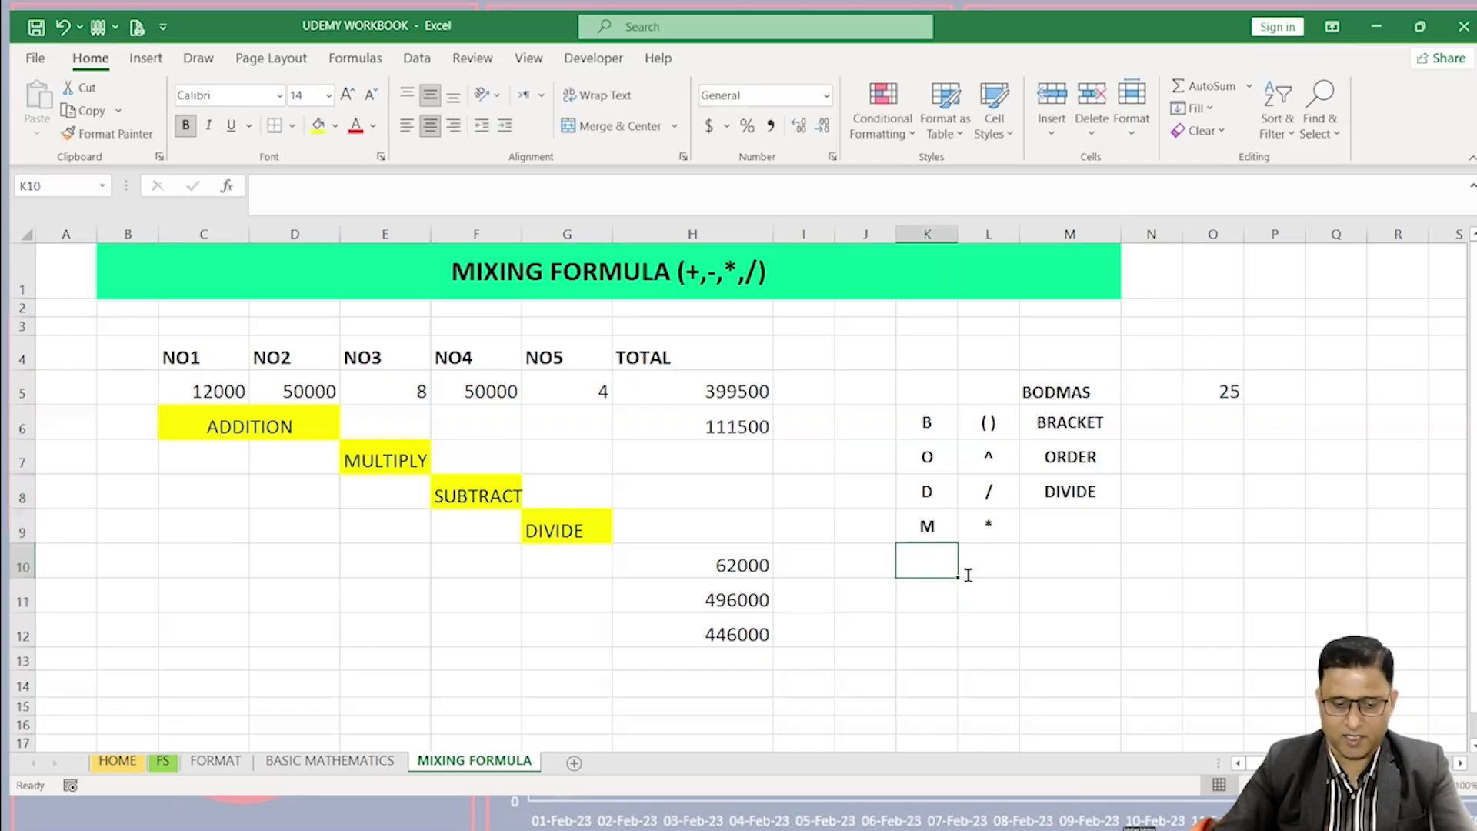
text(A)
click(992, 574)
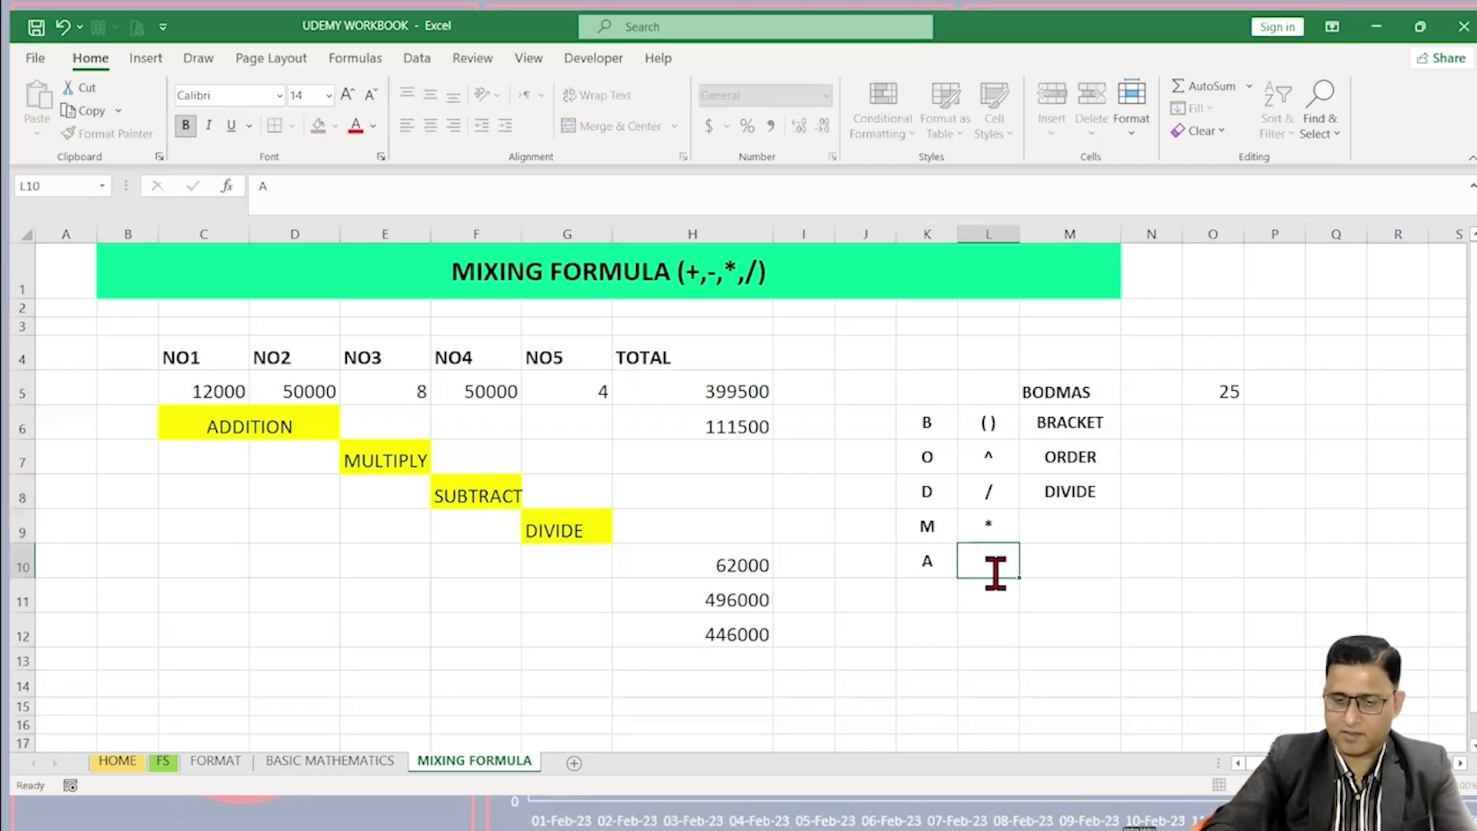
text(+)
key(Return)
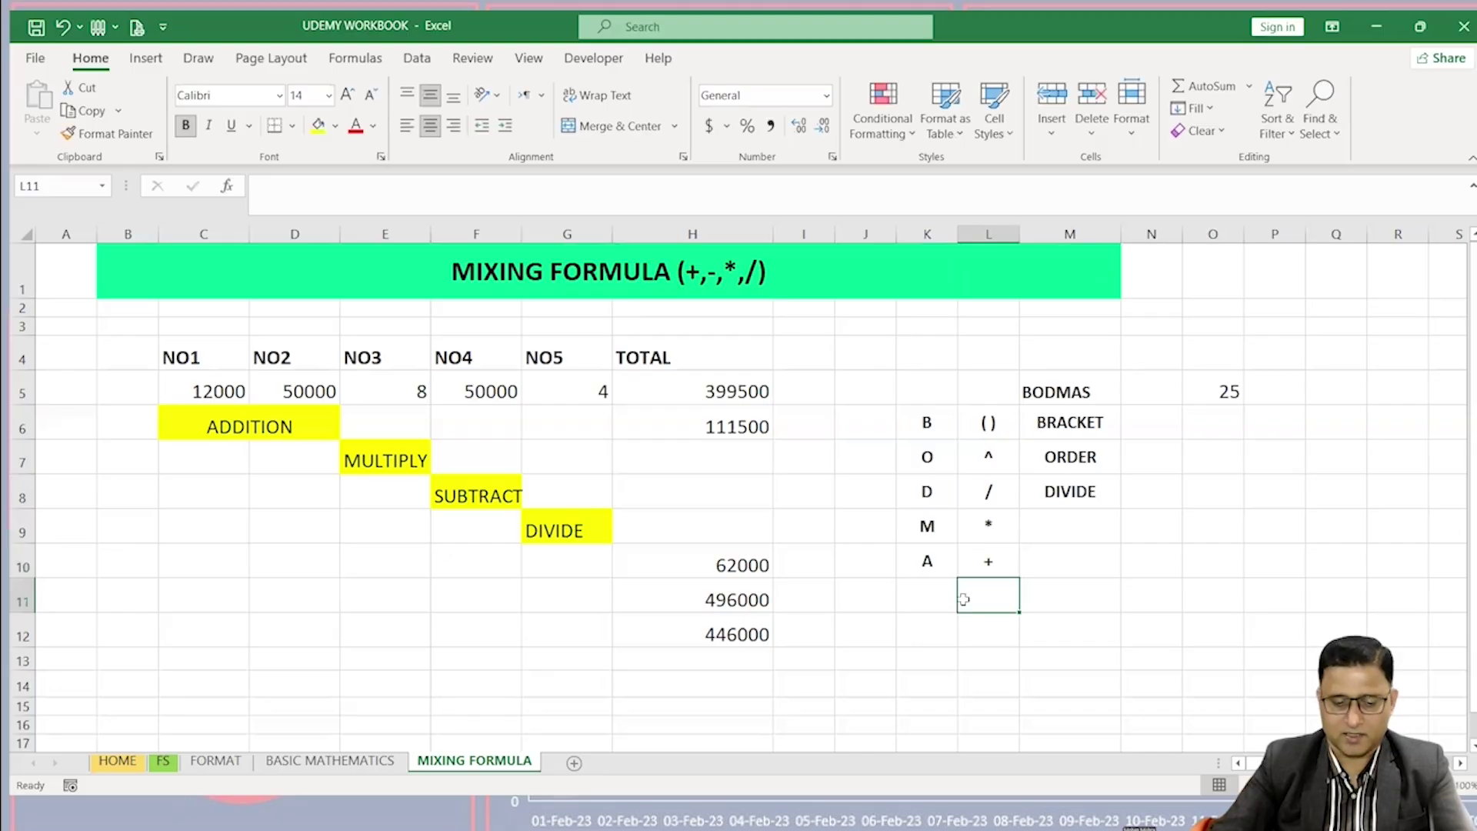
Step: Enter the letter S in K11 and its operator symbol - in L11
click(953, 598)
text(S)
click(989, 596)
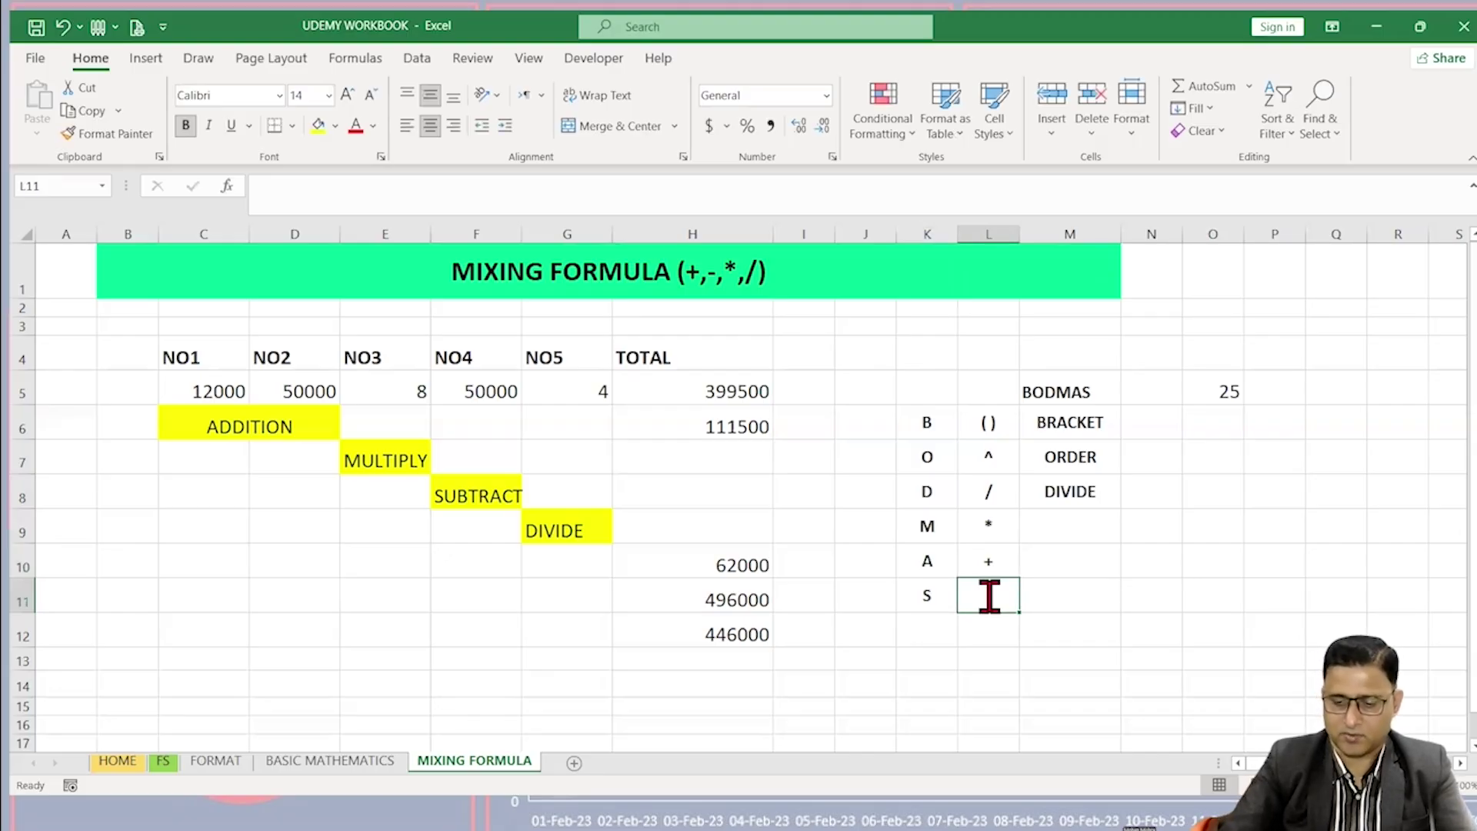
text(-)
key(Return)
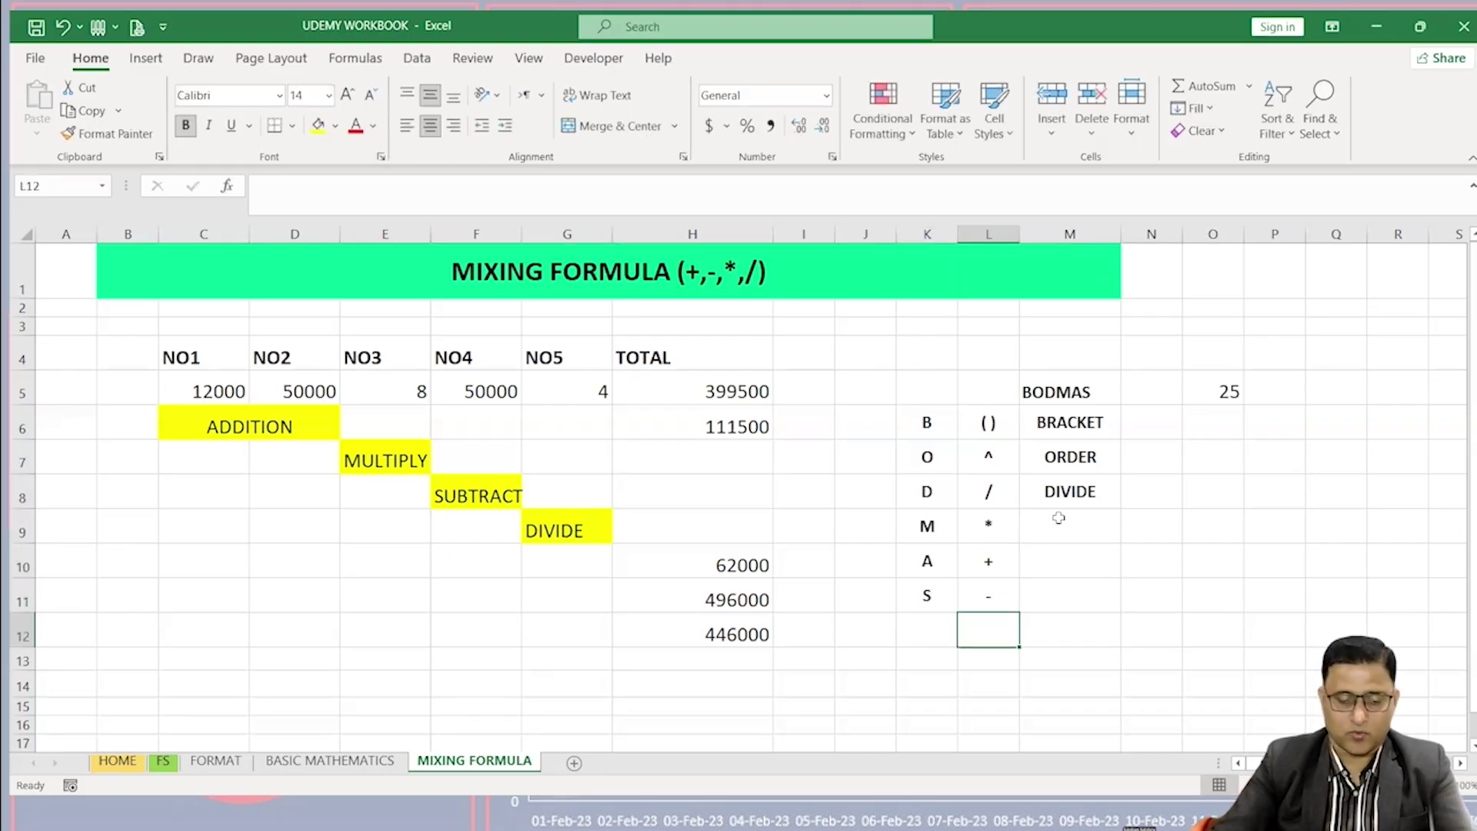
Step: Fill in the remaining operator meanings with MULTIPLE in M9, ADD in M10 and SUBTRACT in M11
click(1058, 518)
text(M)
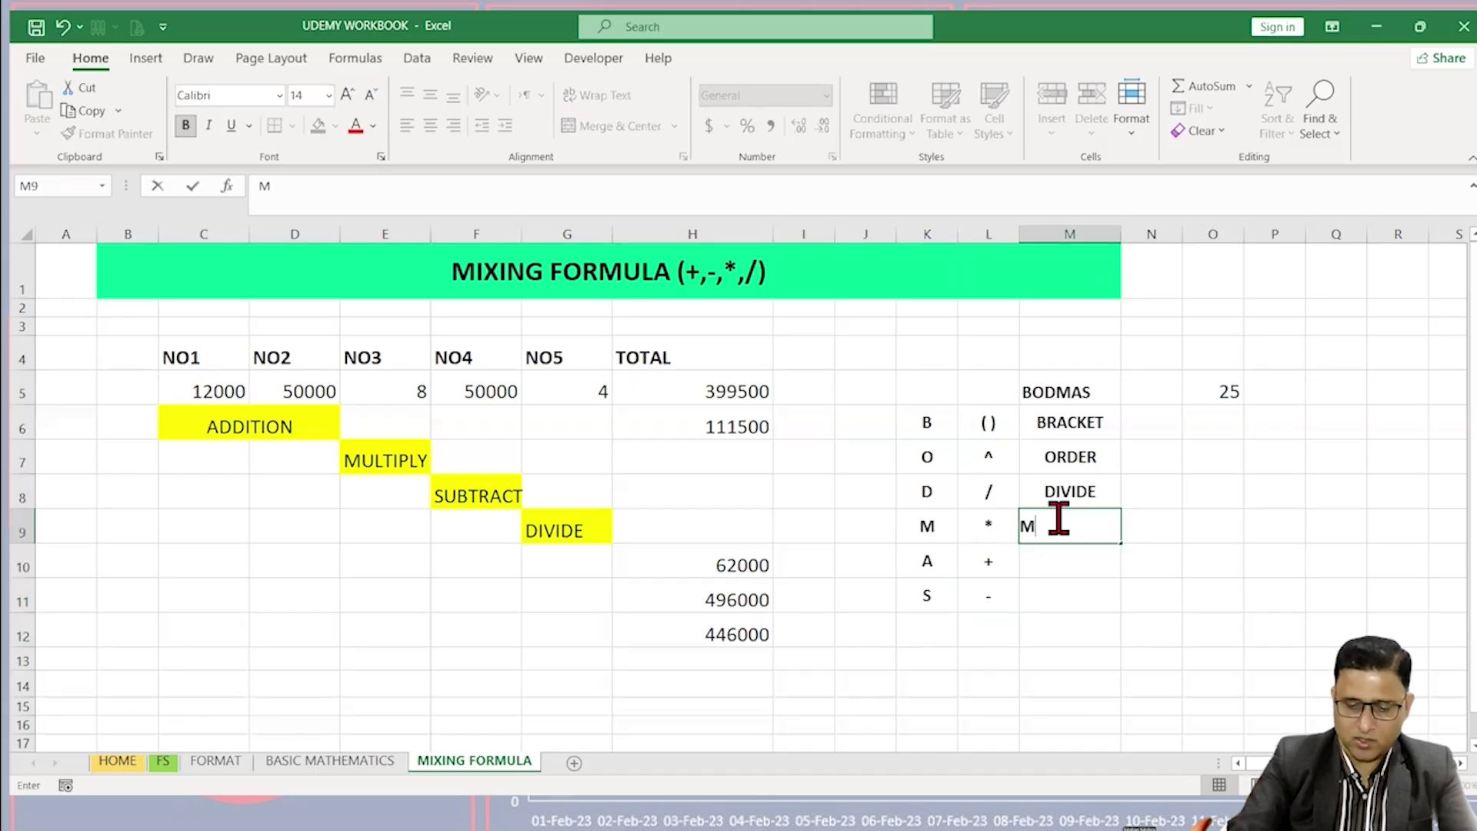
text(ULTIPLE)
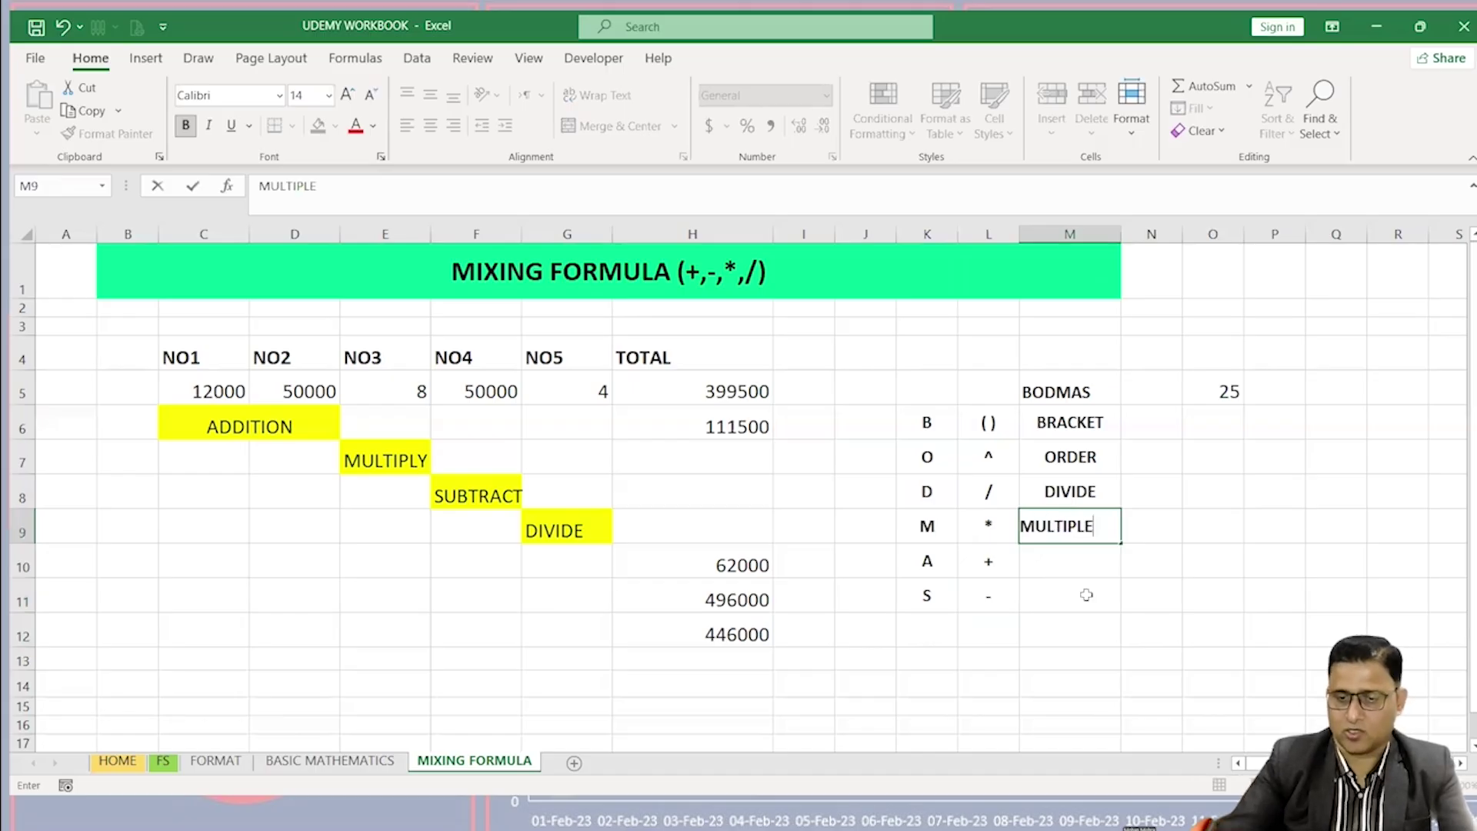
key(Return)
text(ADD)
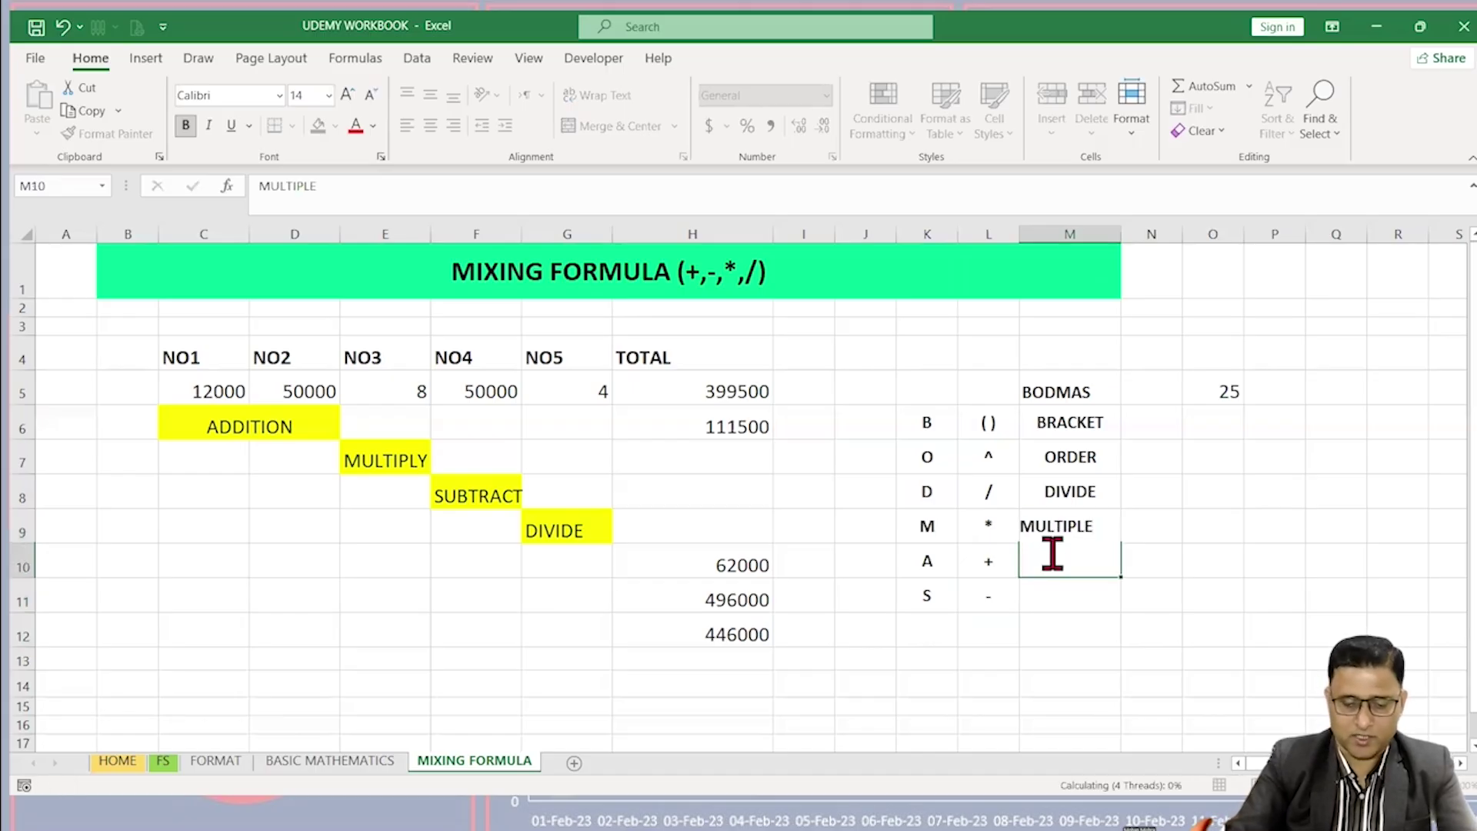
key(Return)
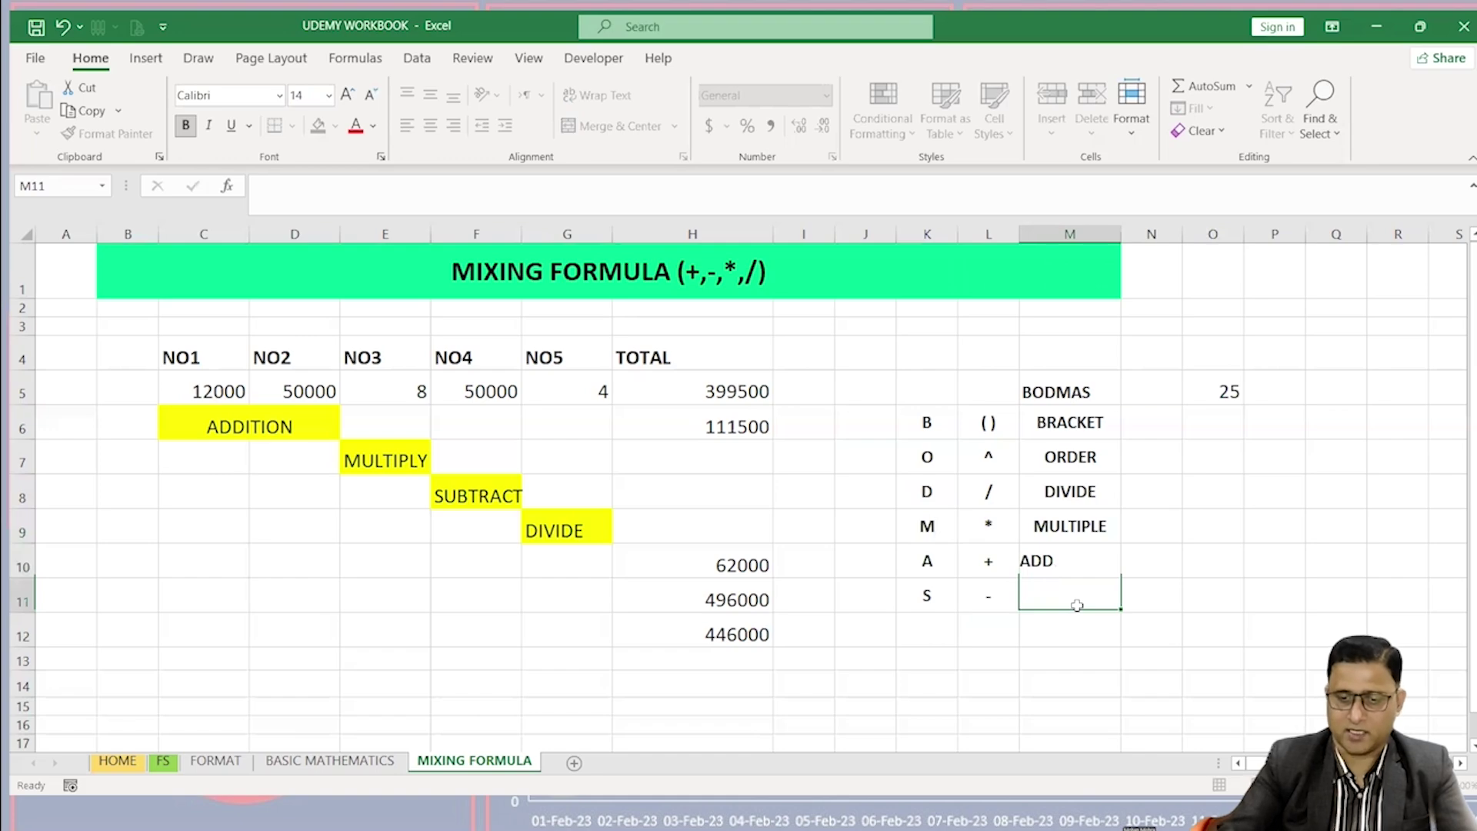
text(S)
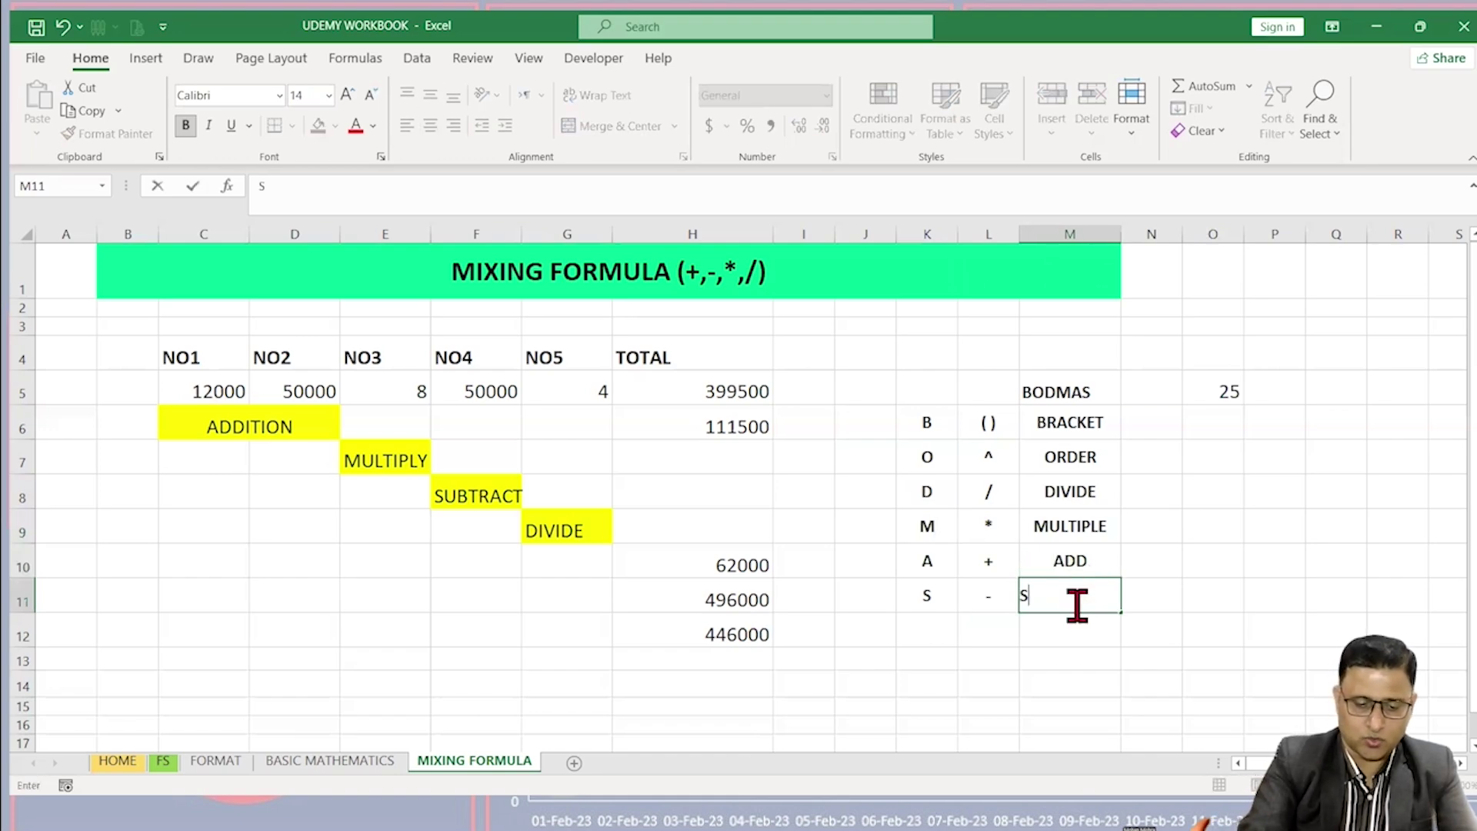
text(UBTRACT)
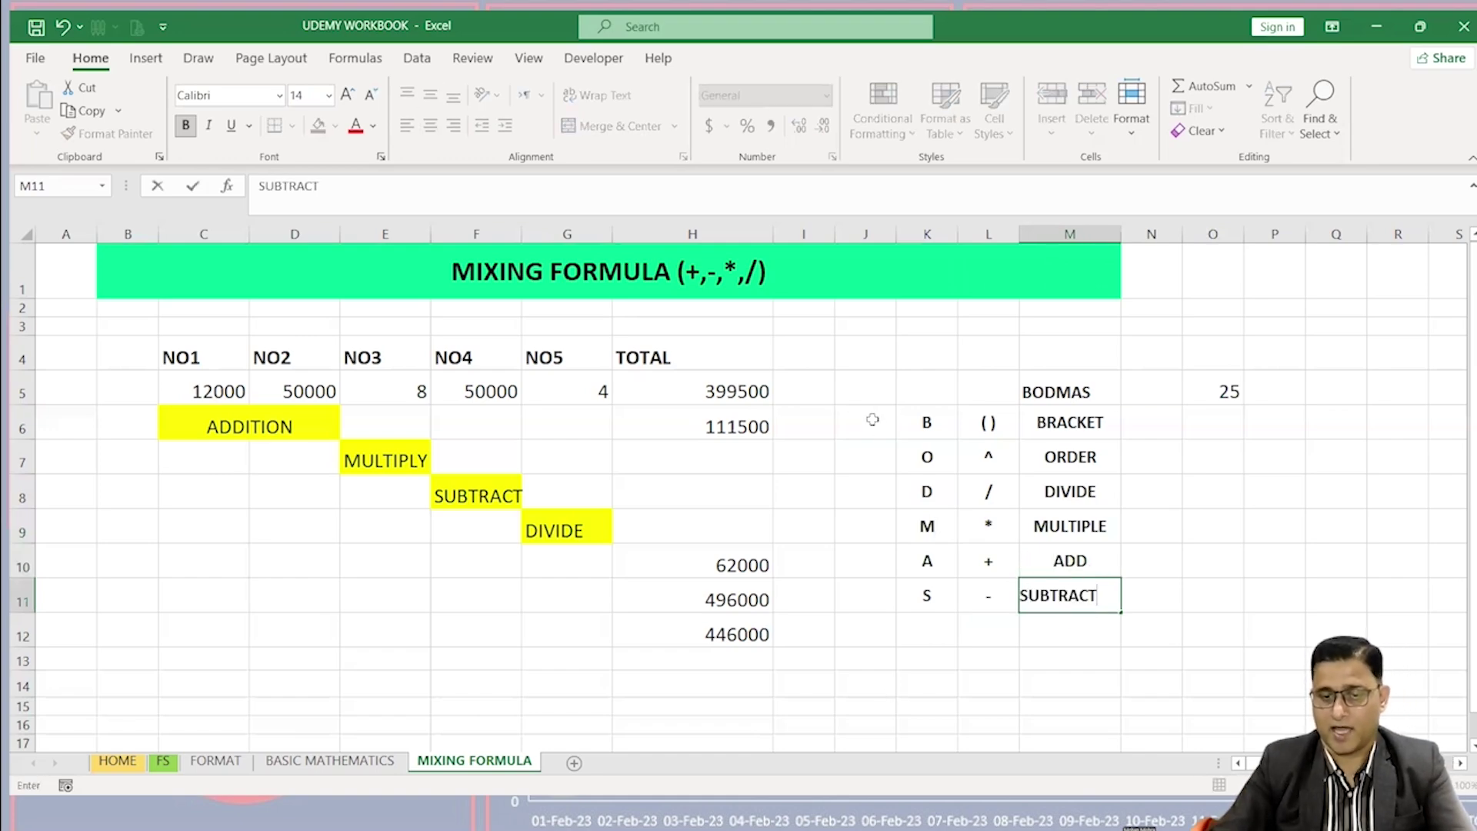
Step: Number the BODMAS rows 1 to 6 in J6:J11 by entering 1 and 2 and extending the series
click(872, 419)
text(1)
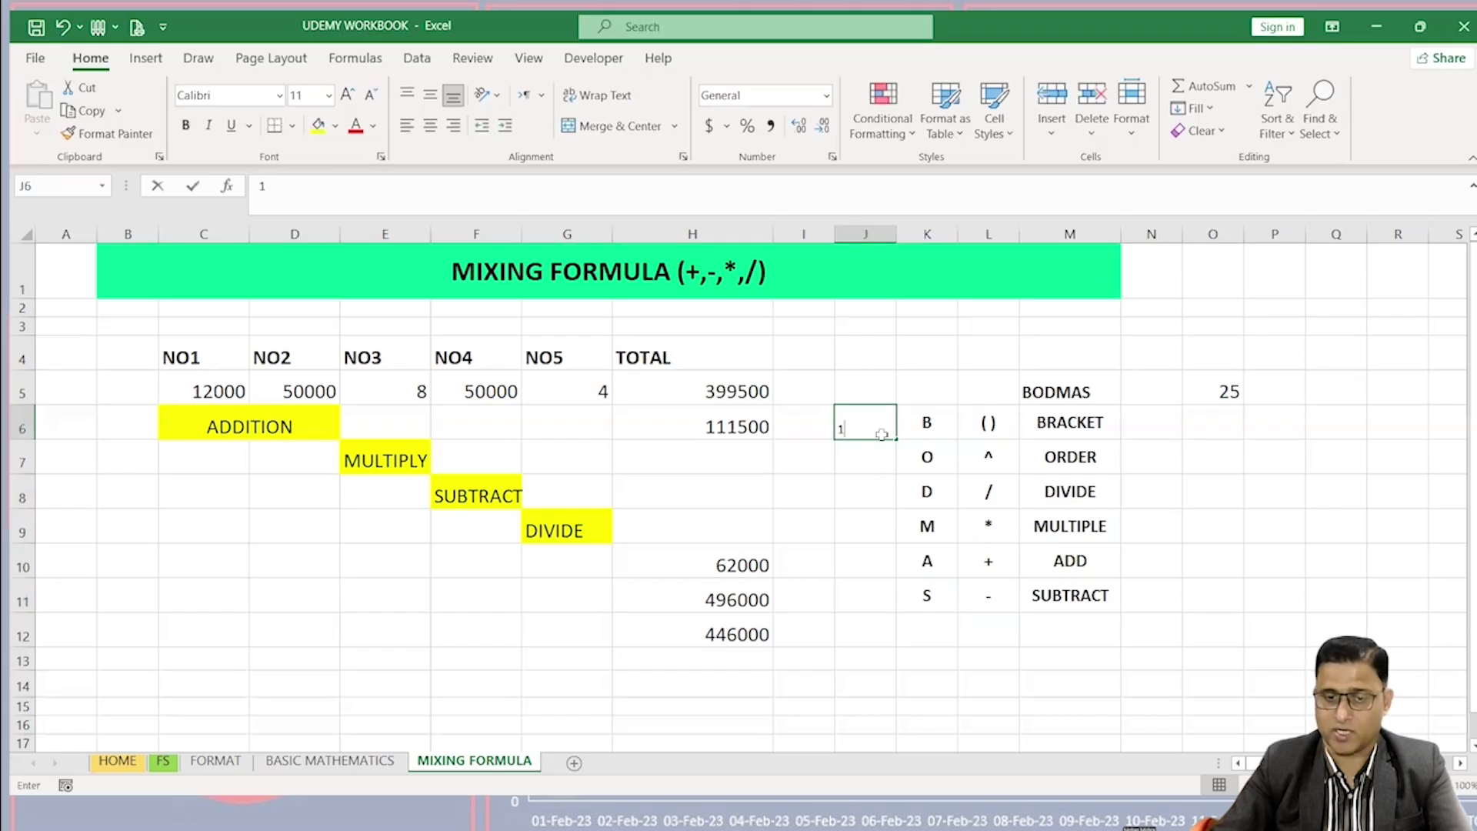
key(Return)
text(2)
drag(885, 428, 898, 472)
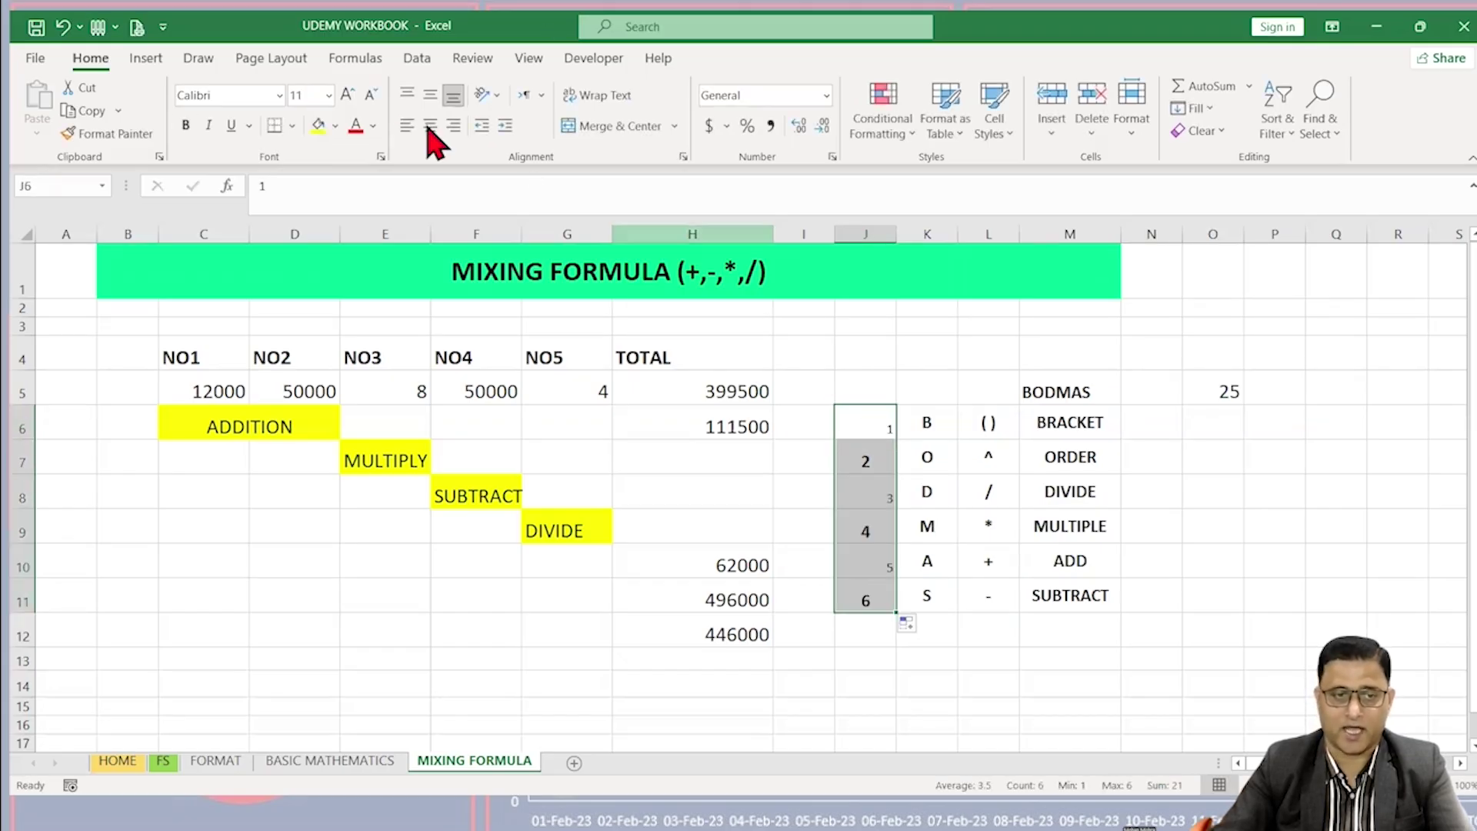
Step: Center the numbers in J6:J11 horizontally and vertically, and copy the formatting of J11 to the whole range
click(430, 125)
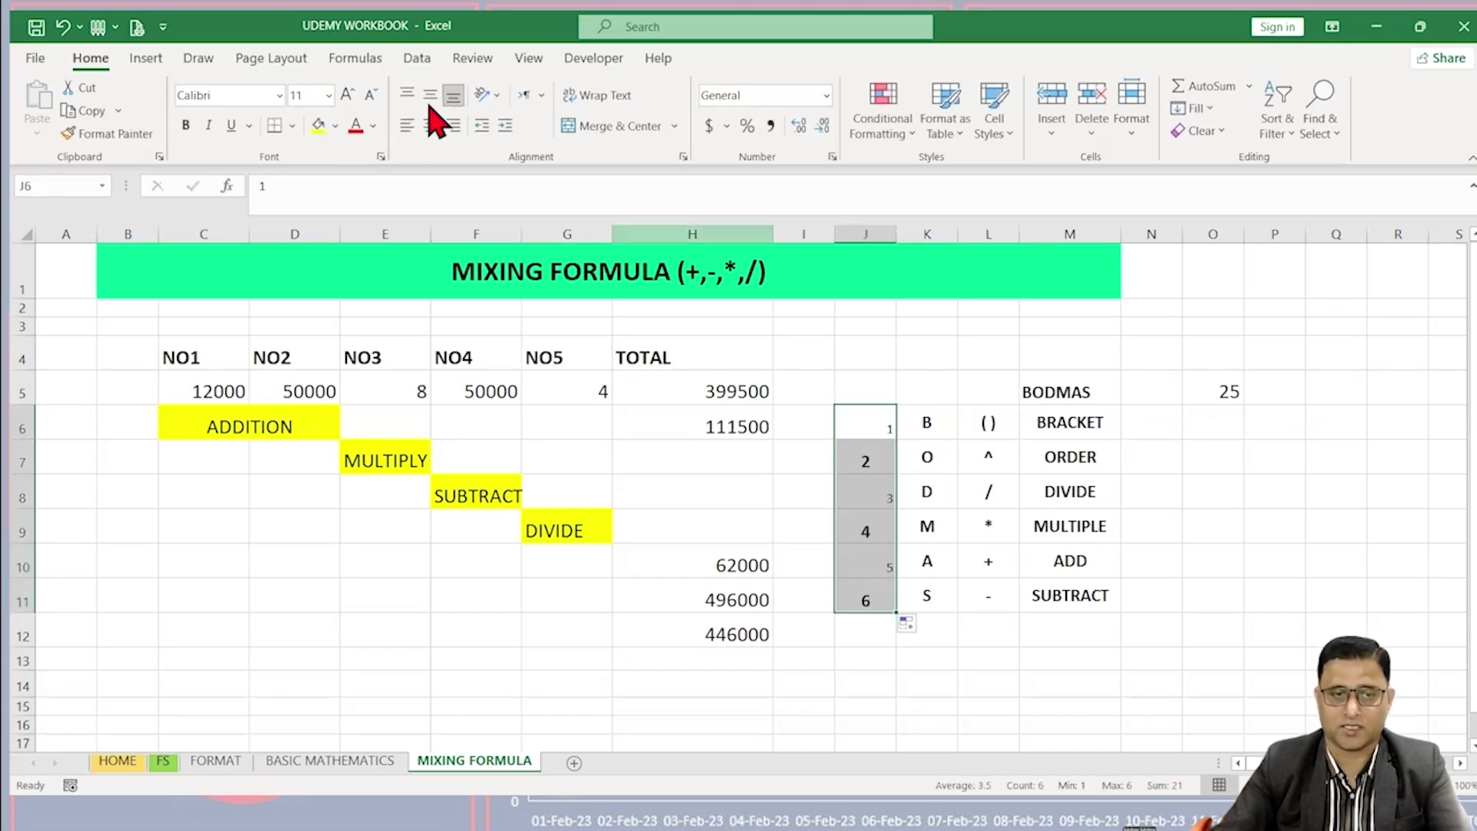
click(874, 600)
click(116, 133)
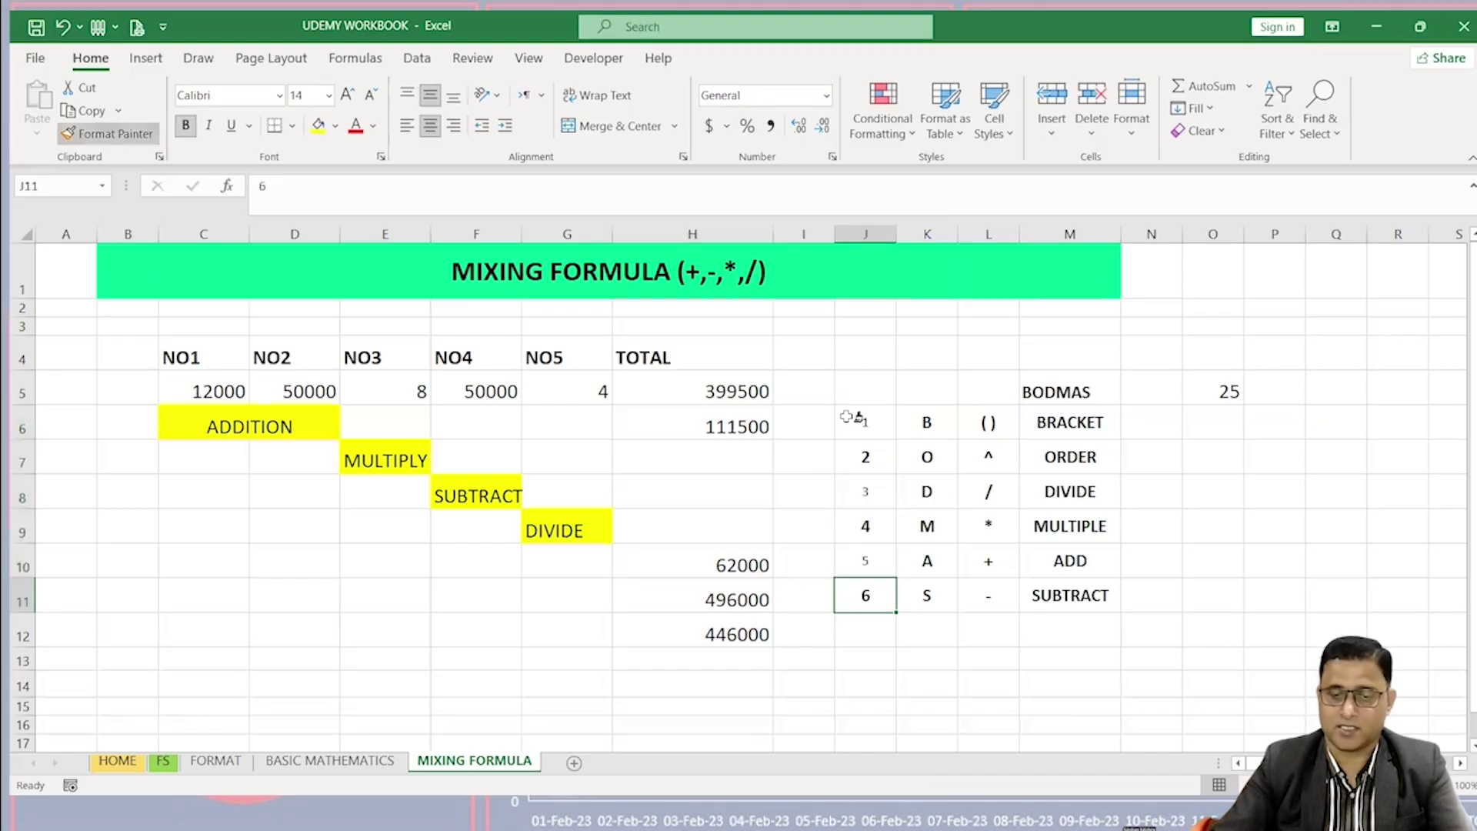
drag(846, 417, 865, 596)
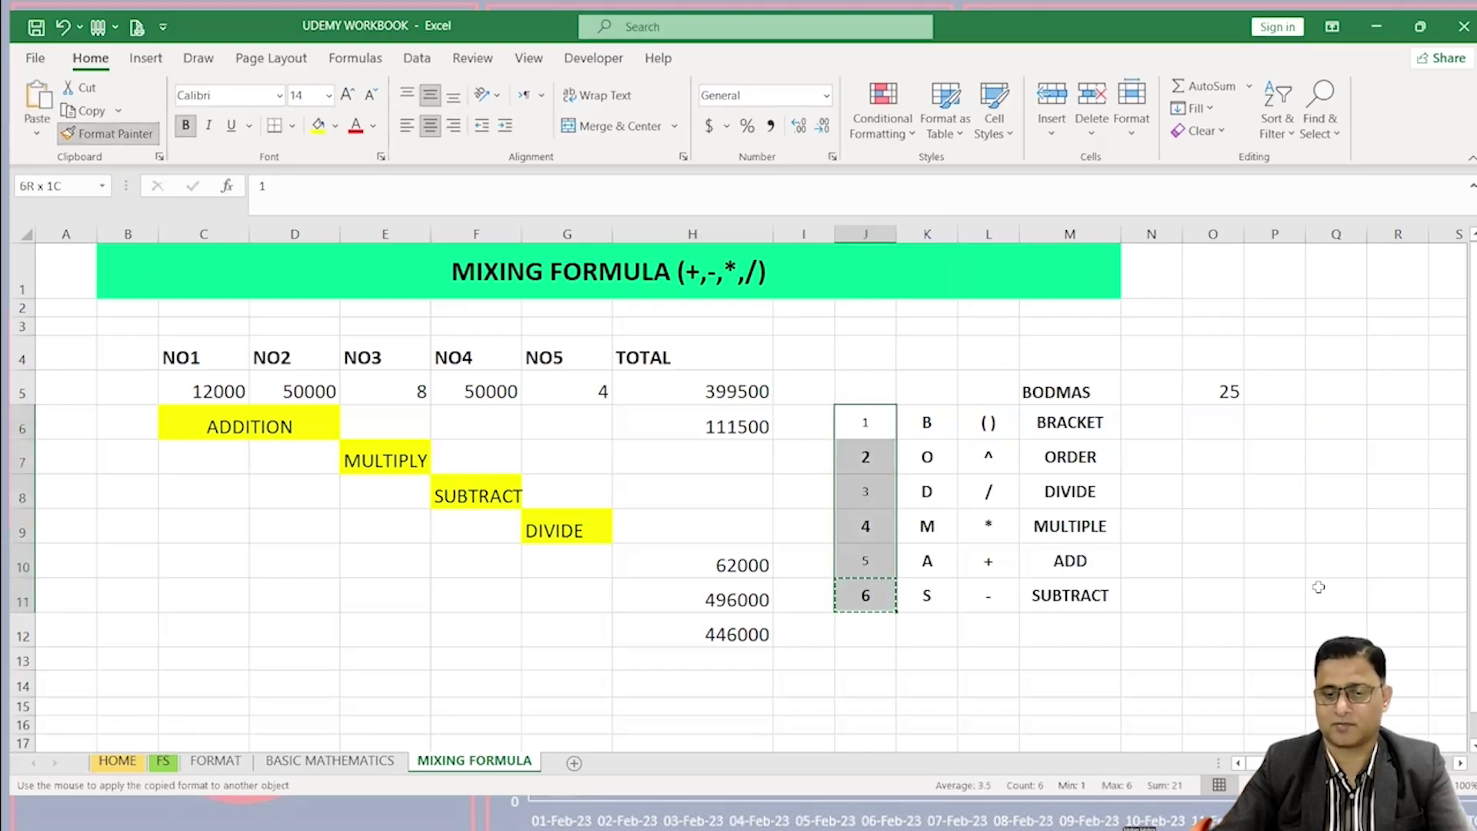
Step: Start a formula in H7 that adds NO1 and NO2 inside brackets, =(C5+D5)
click(708, 457)
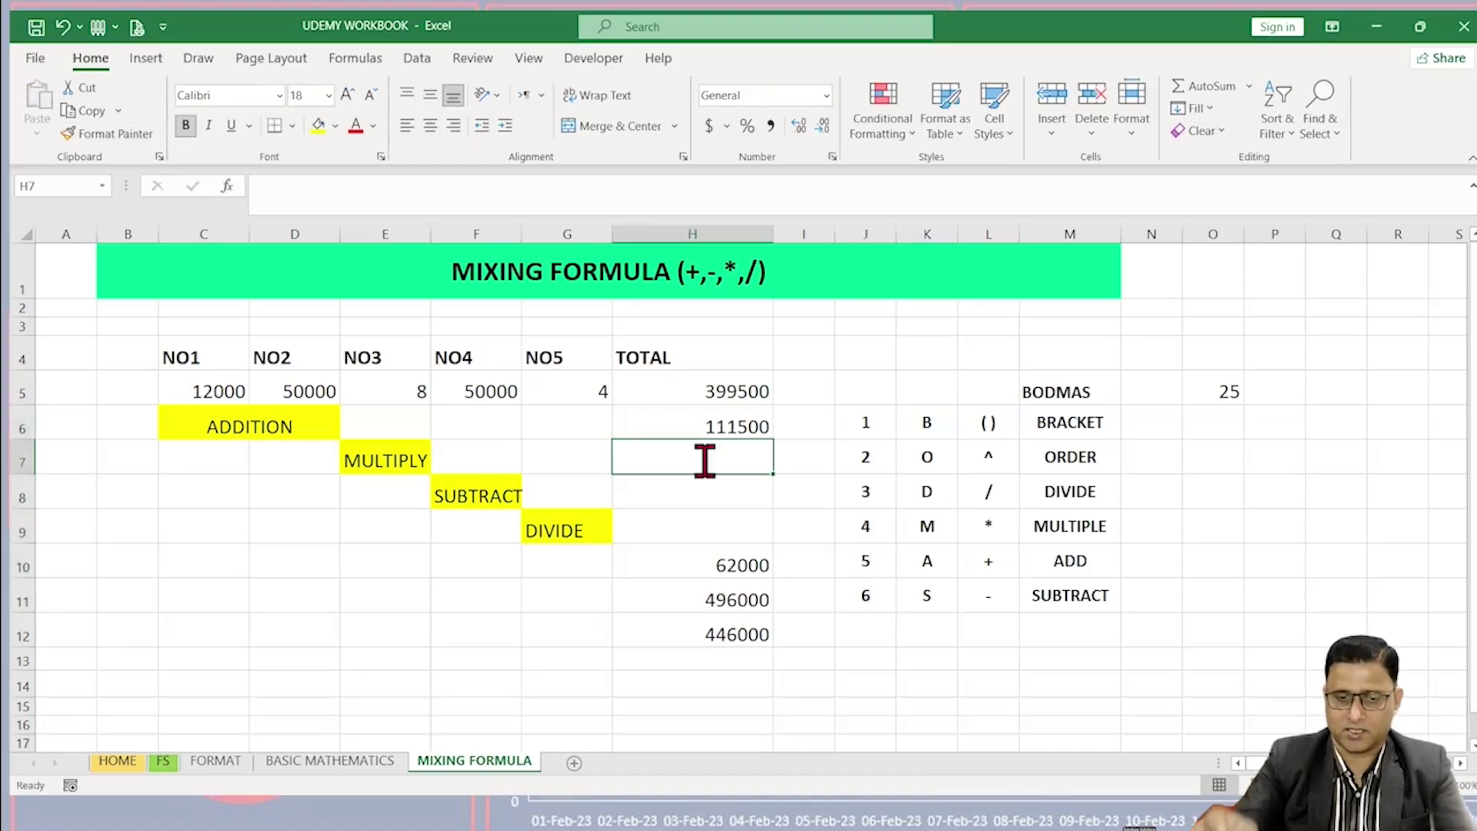
text(=)
click(209, 389)
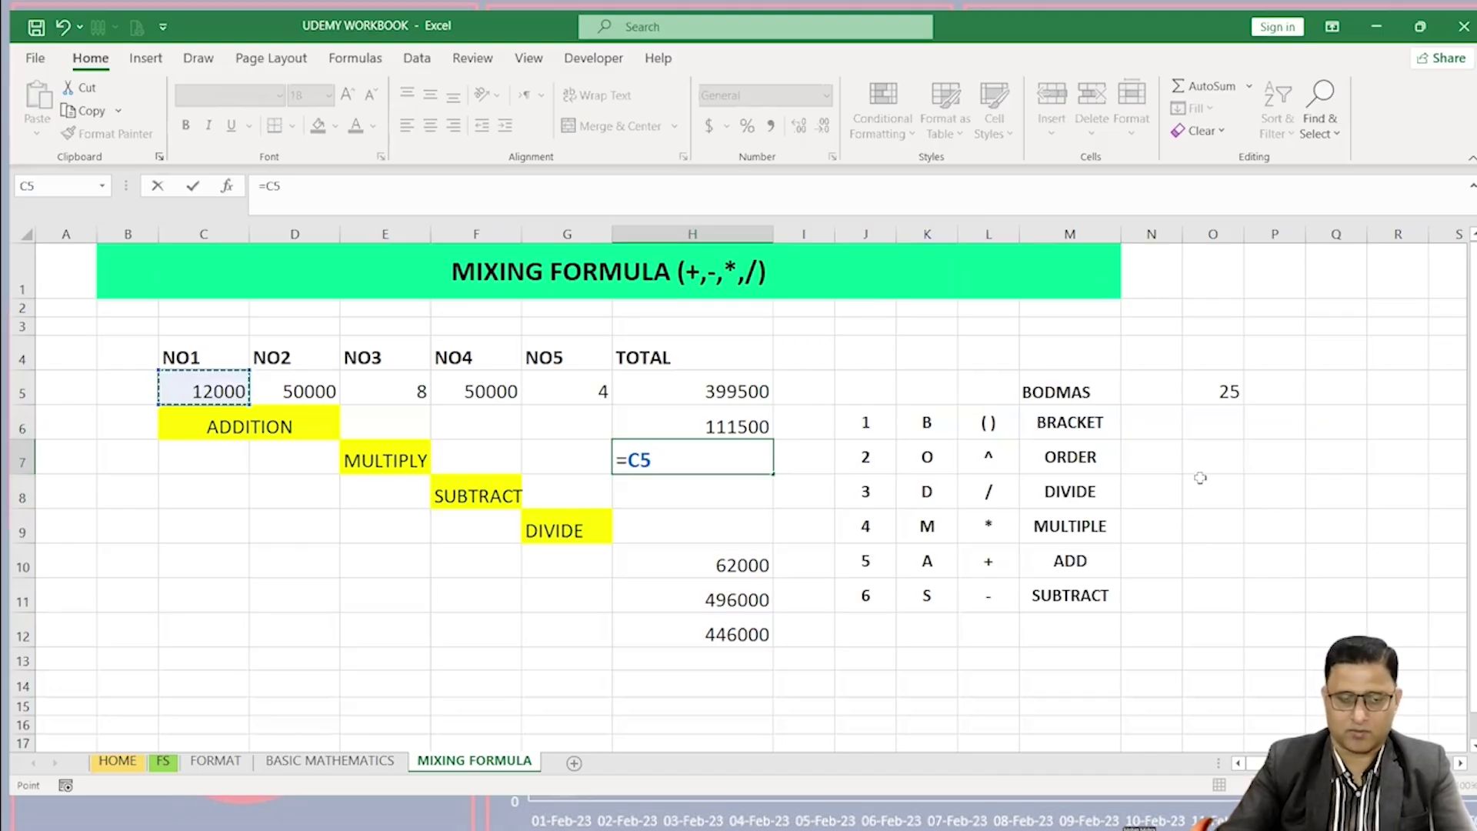
text(+)
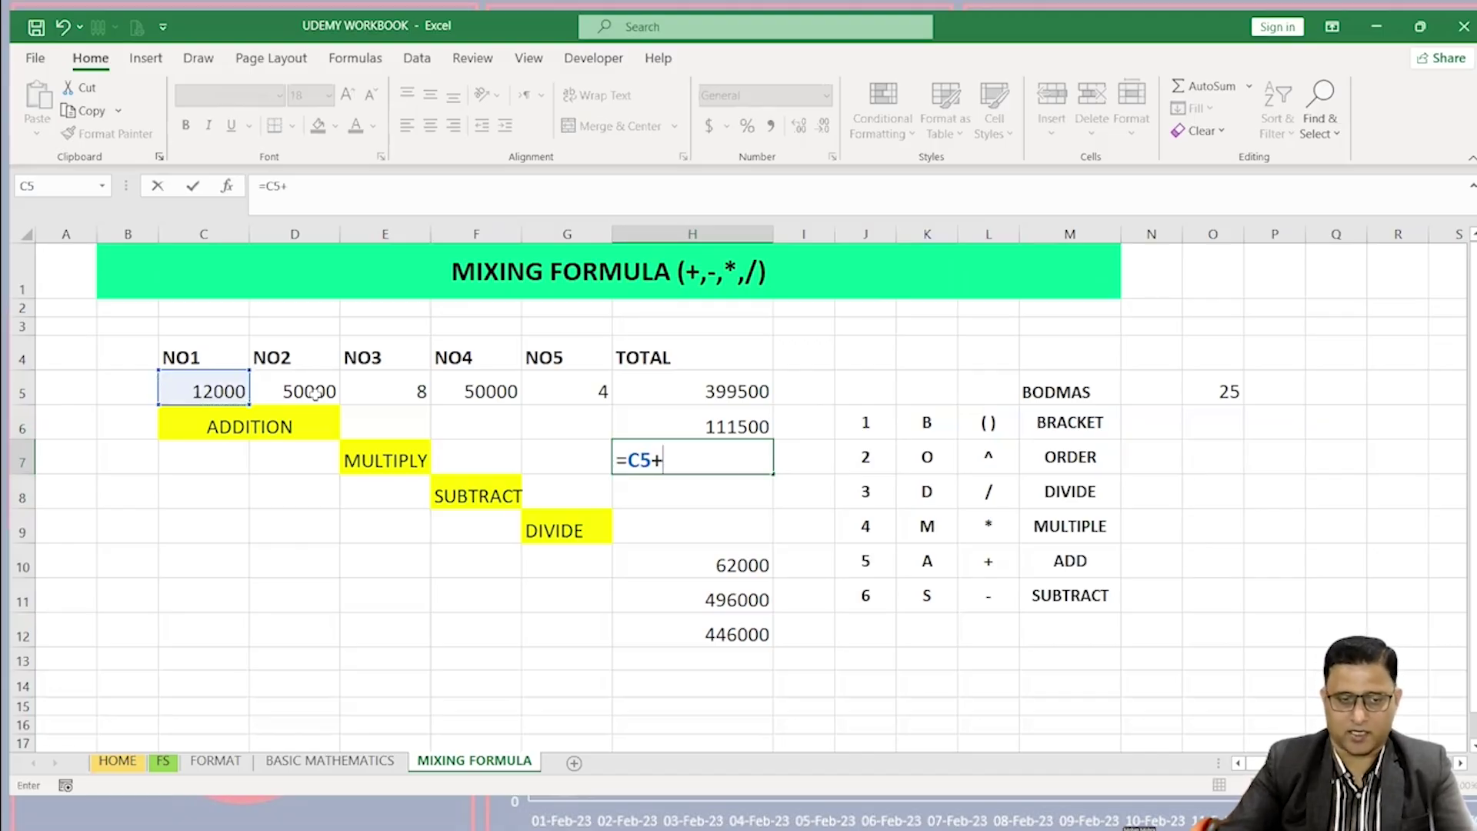
click(314, 393)
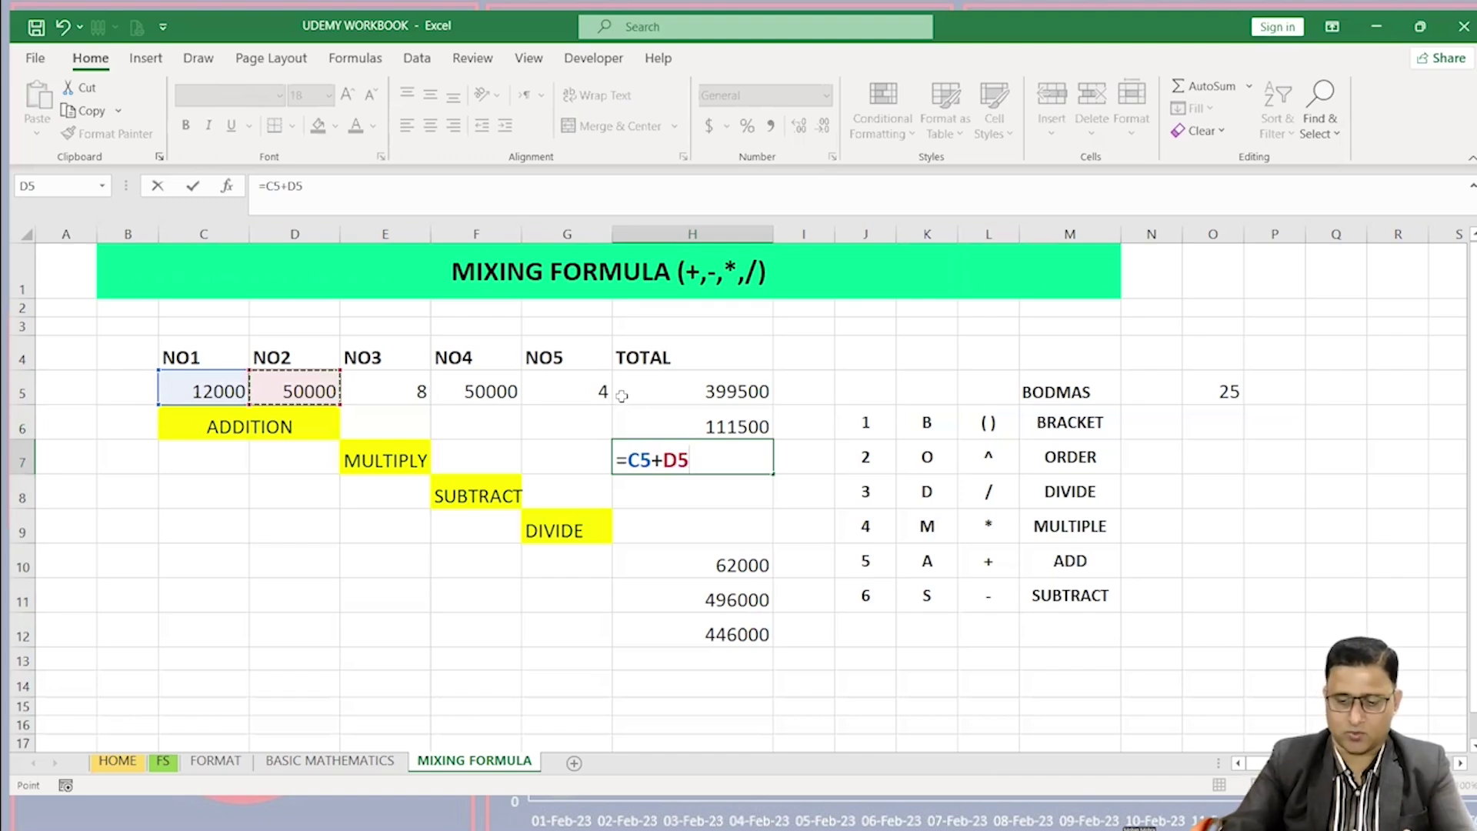
text())
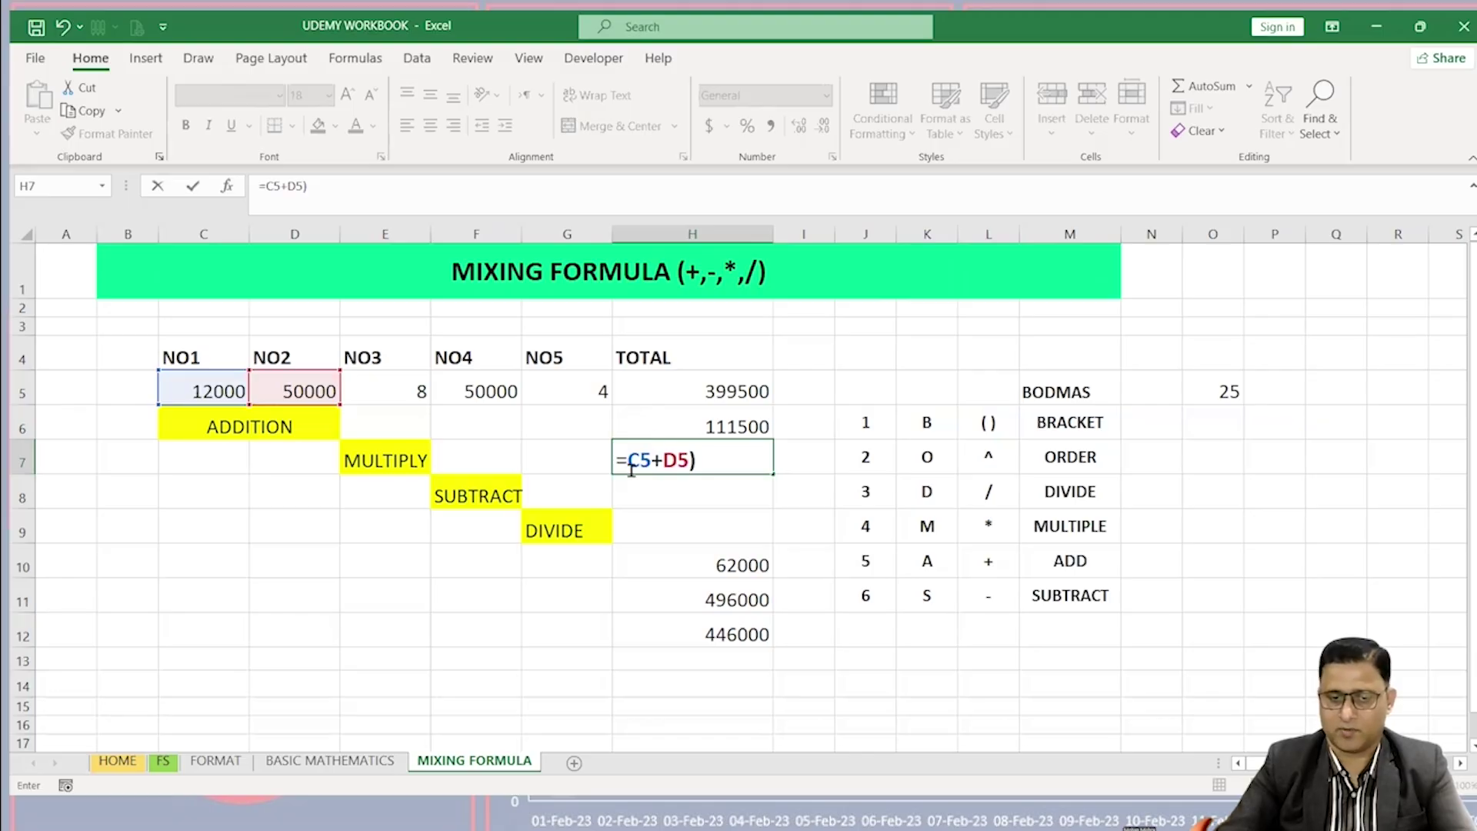
click(640, 460)
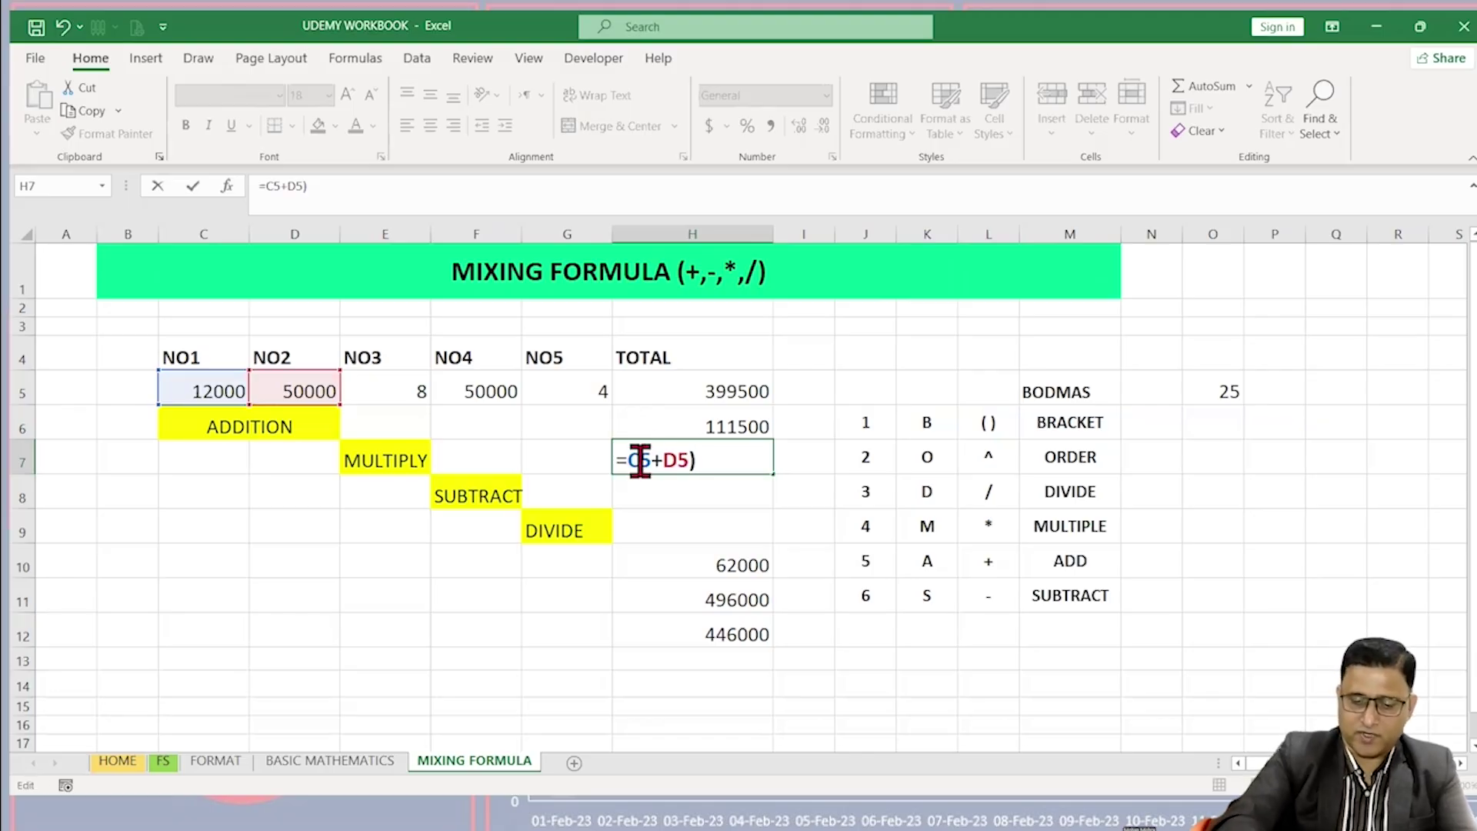
text(()
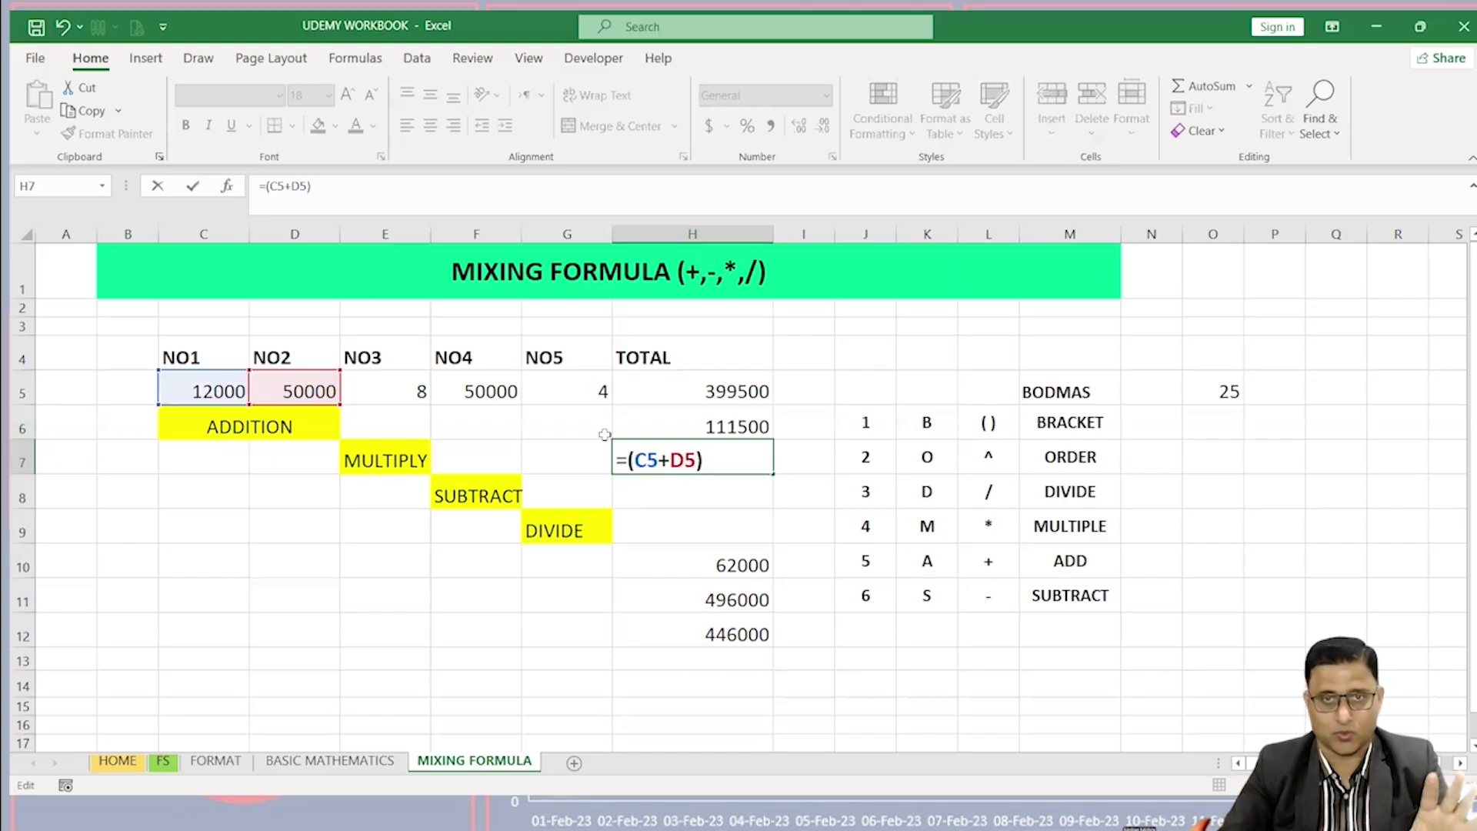
Step: Extend the H7 formula to multiply the sum by NO3 and enclose it in outer brackets, =((C5+D5)*E5)
click(717, 457)
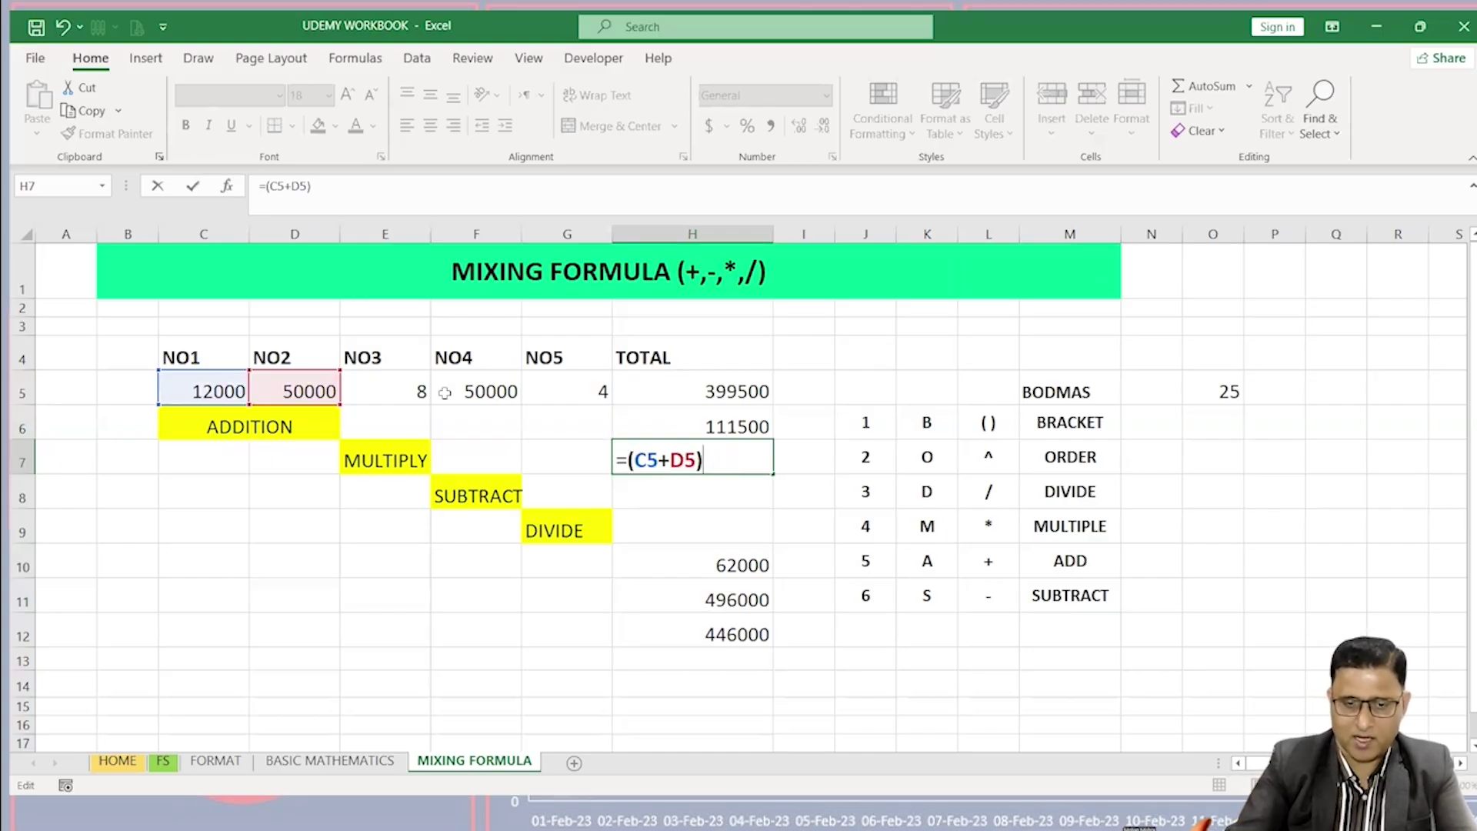
text(*)
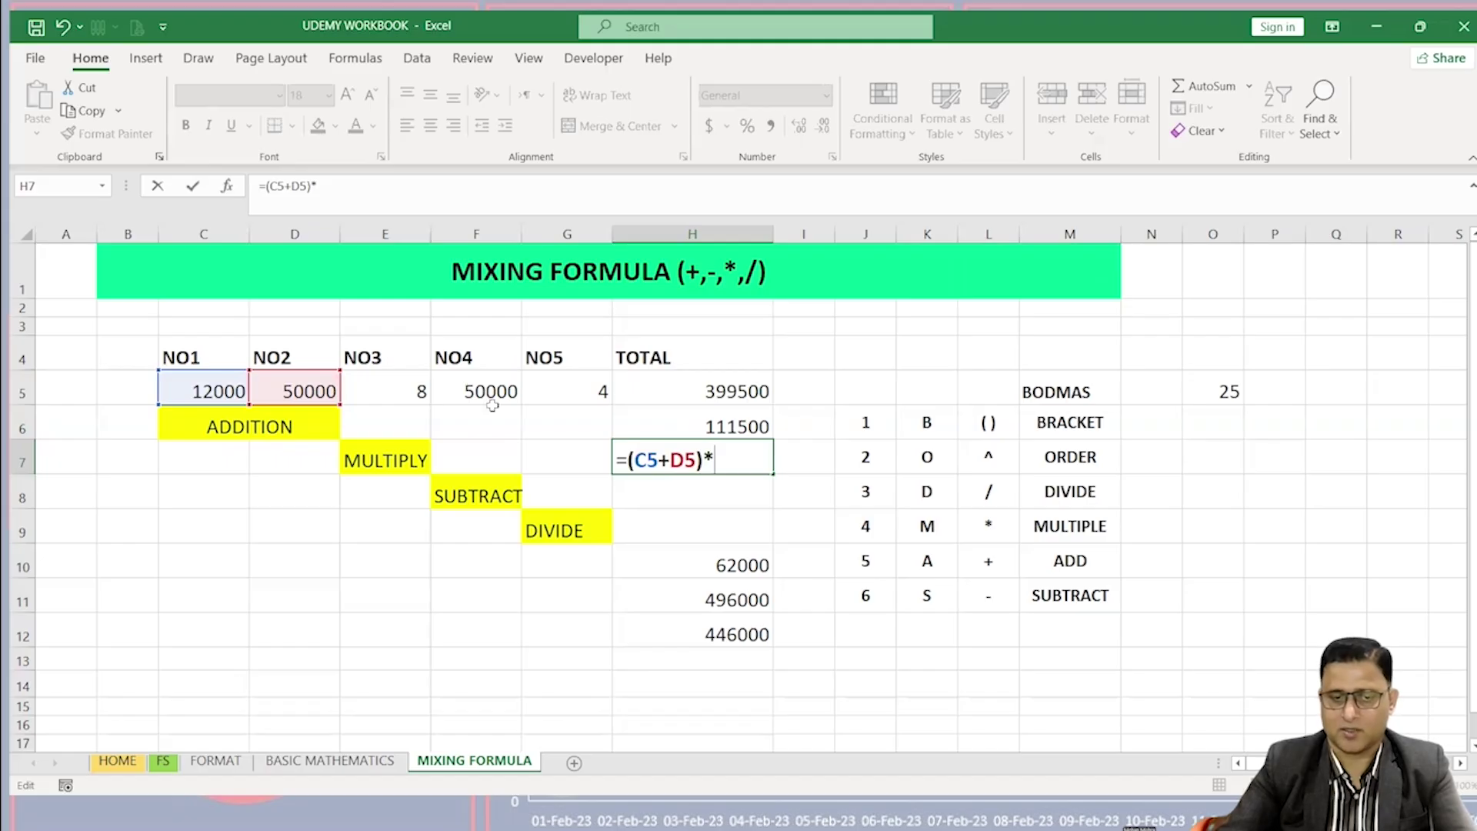
click(395, 386)
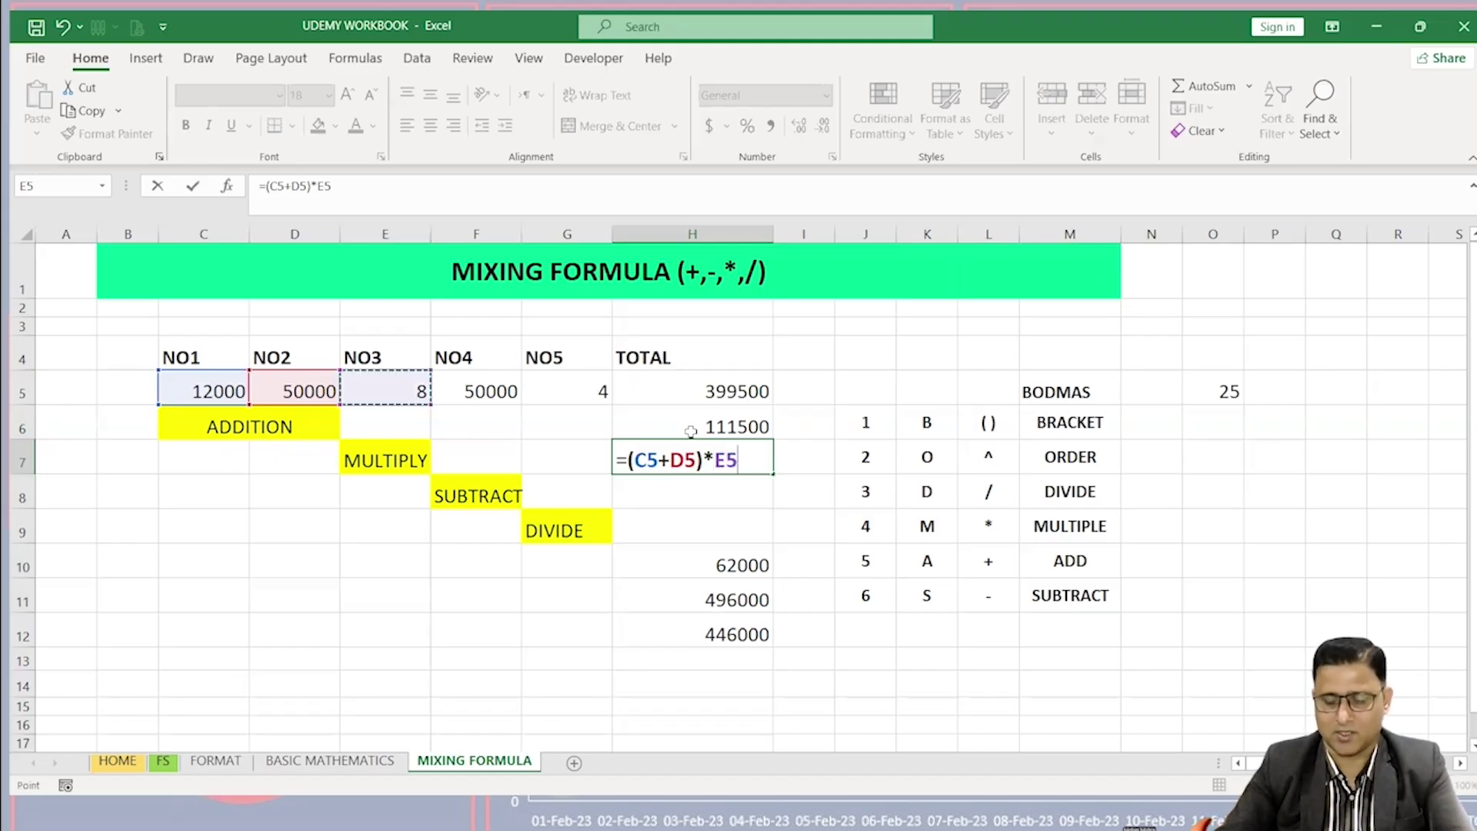
text())
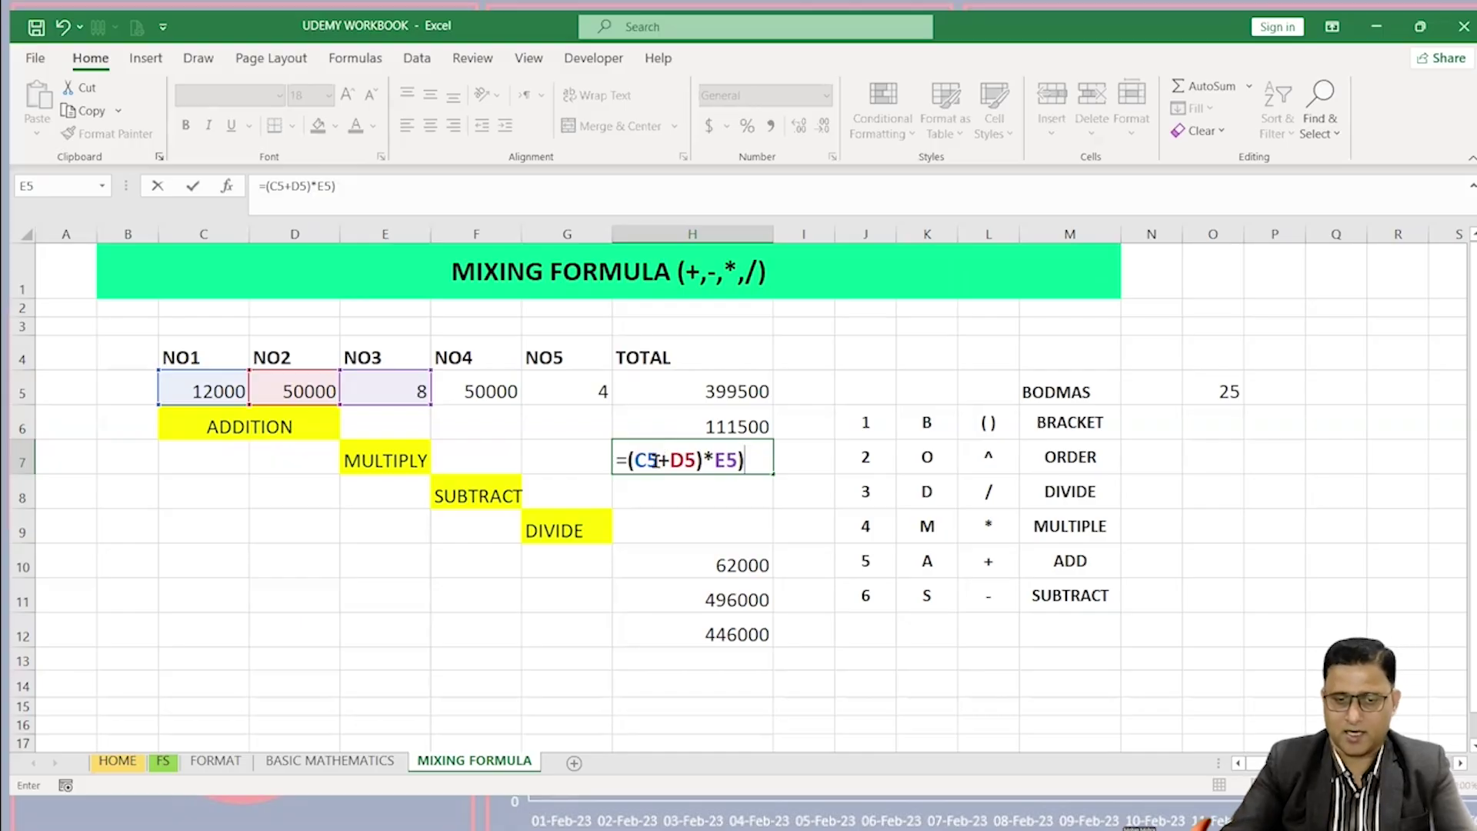
click(634, 458)
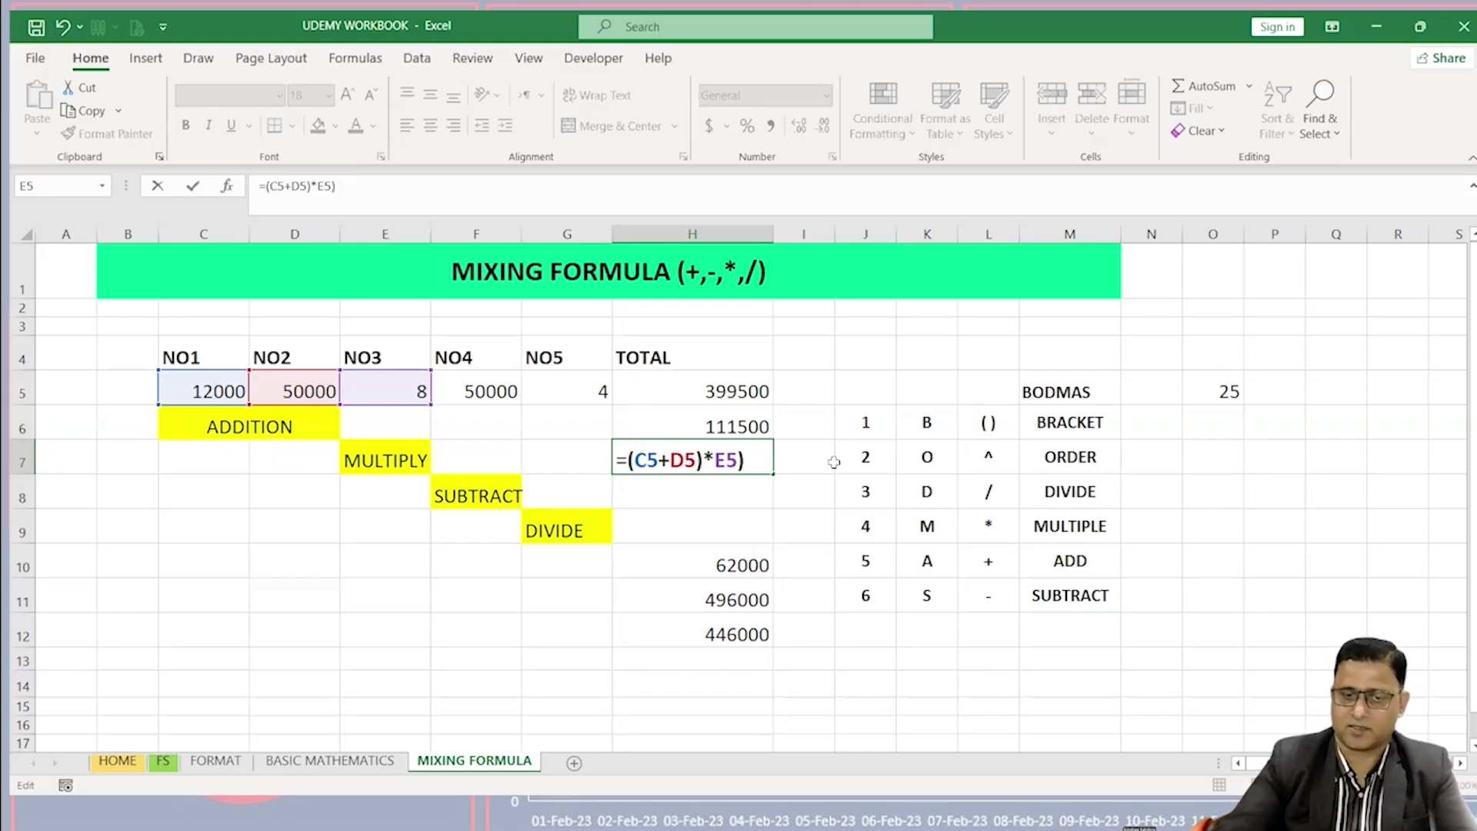
text(()
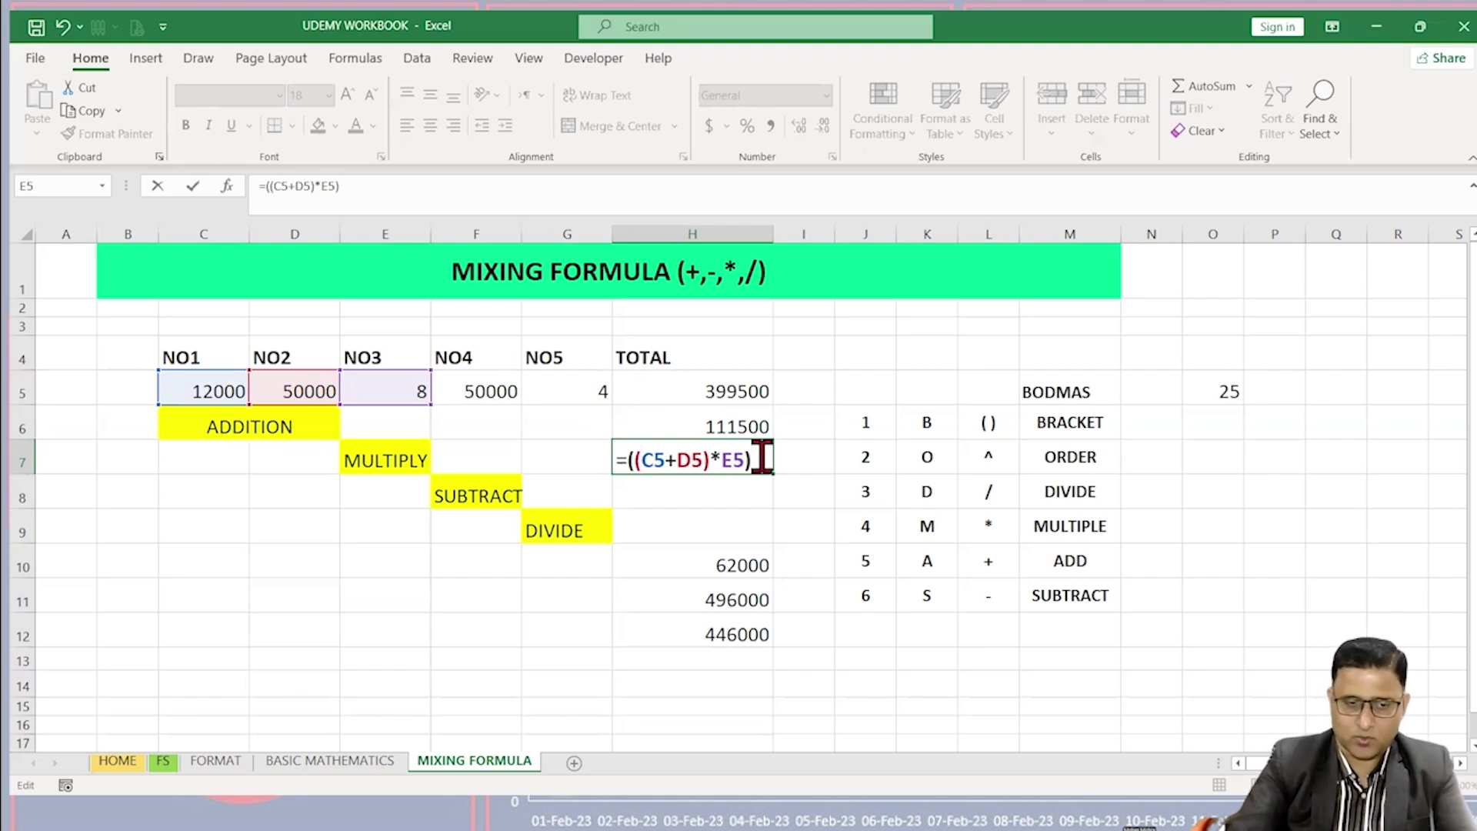
Step: Subtract NO4 in the H7 formula and wrap the expression in another pair of brackets, =(((C5+D5)*E5)-F5)
text(-)
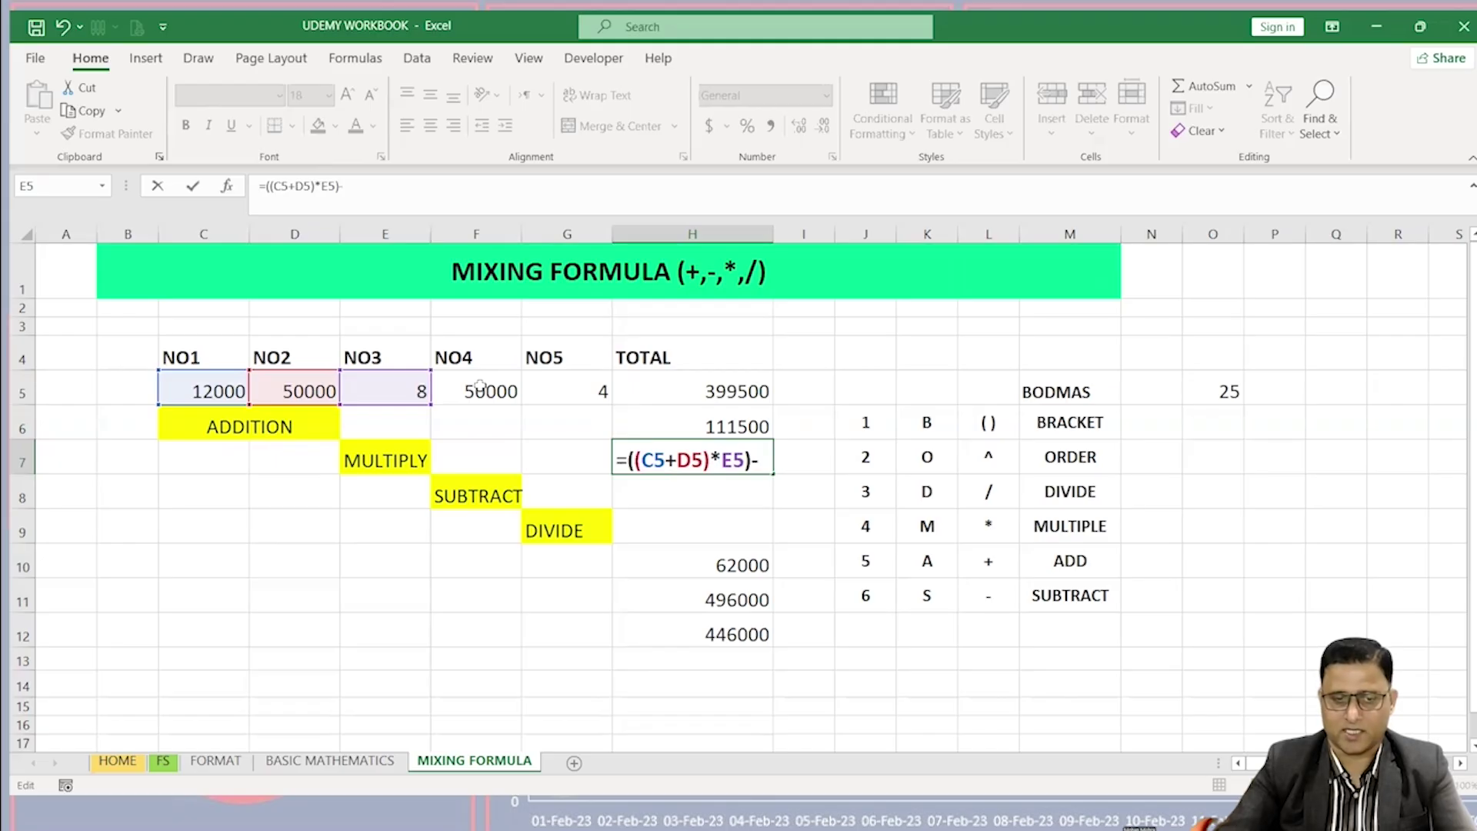
click(479, 386)
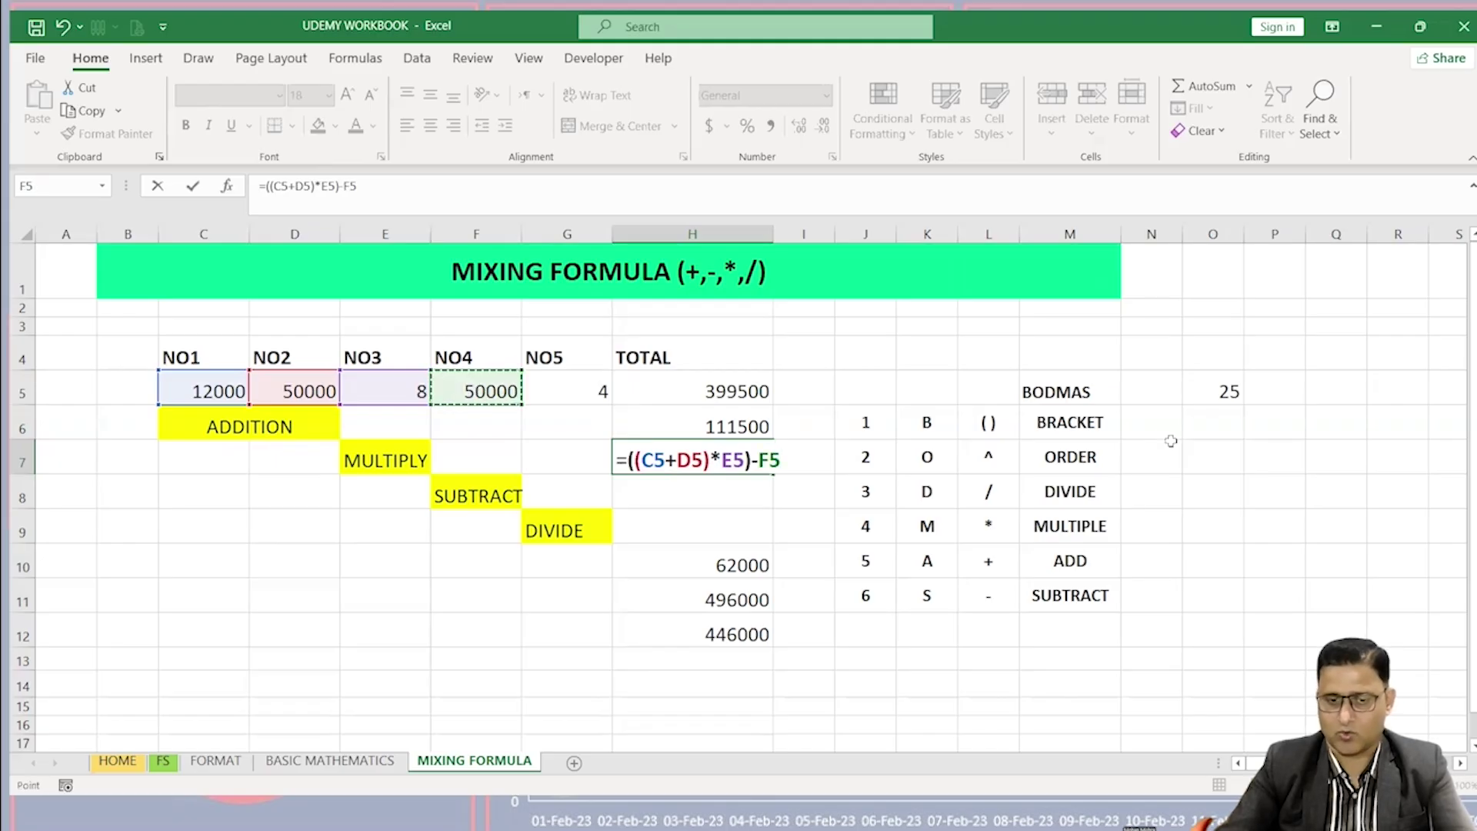
text())
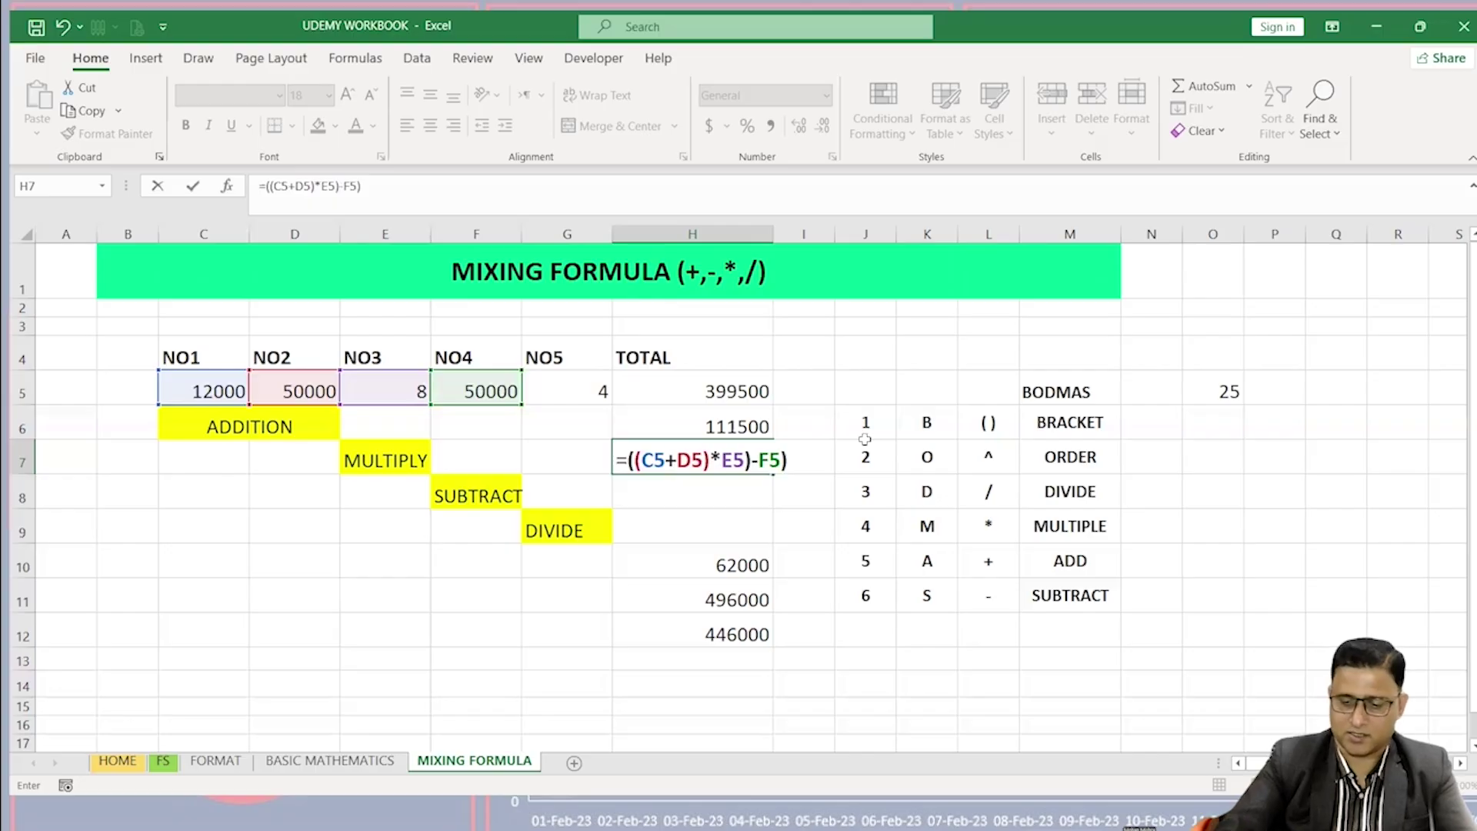
key(F2)
key(Home)
text(()
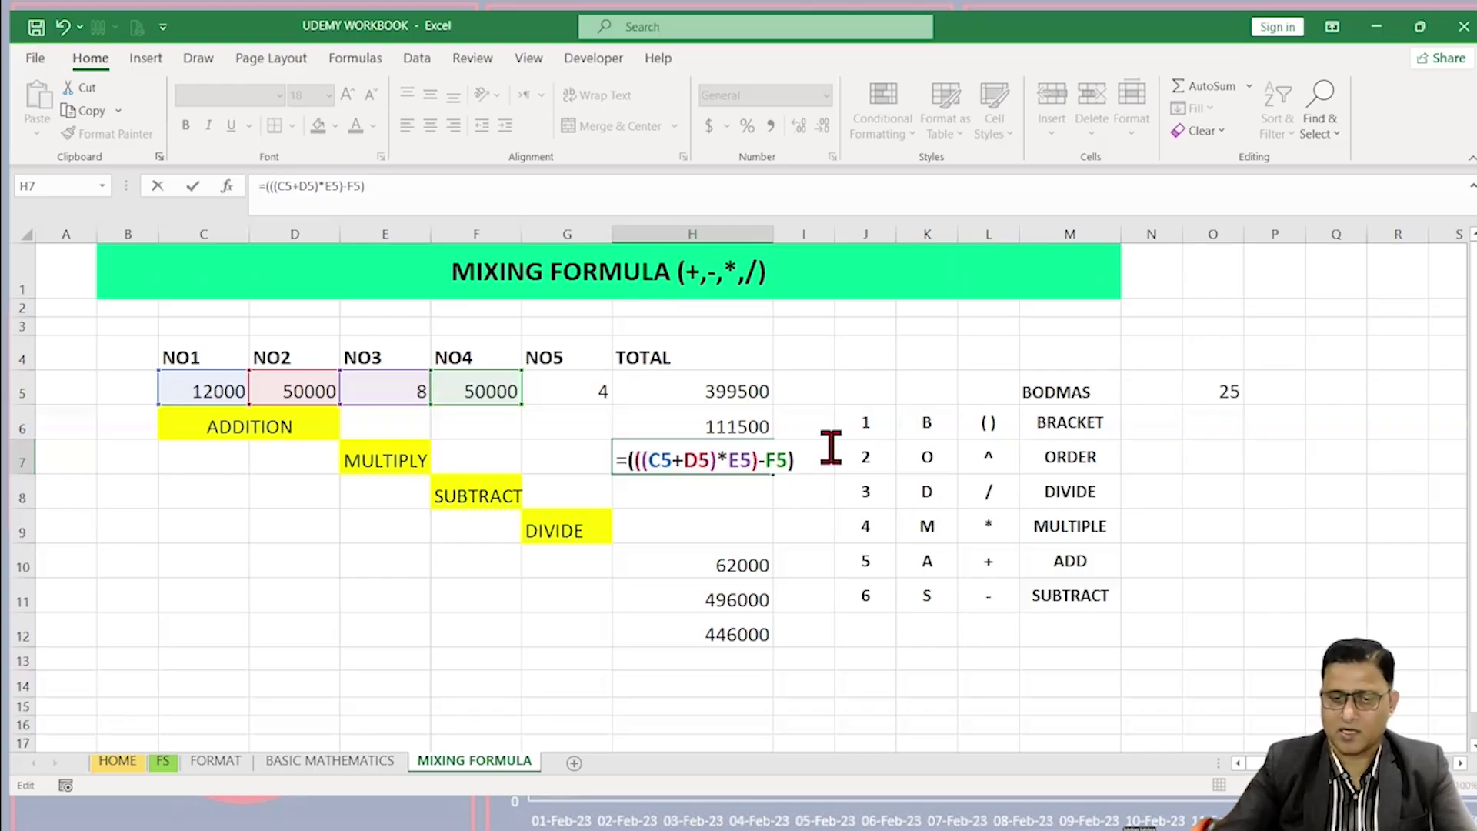
Step: Finish the H7 formula by dividing the bracketed expression by NO5, =(((C5+D5)*E5)-F5)/G5, and enter it
key(End)
text(/)
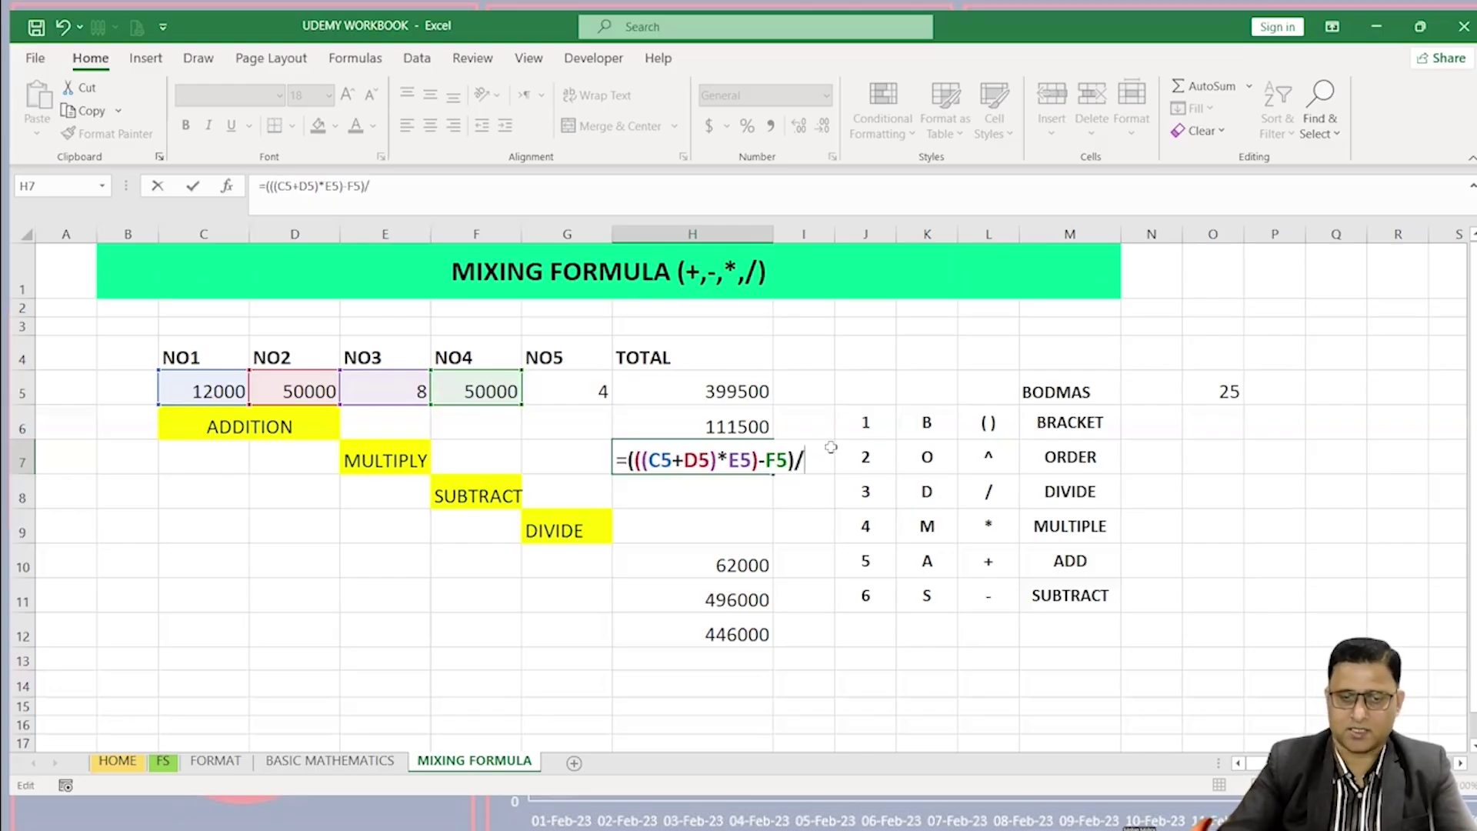
click(578, 393)
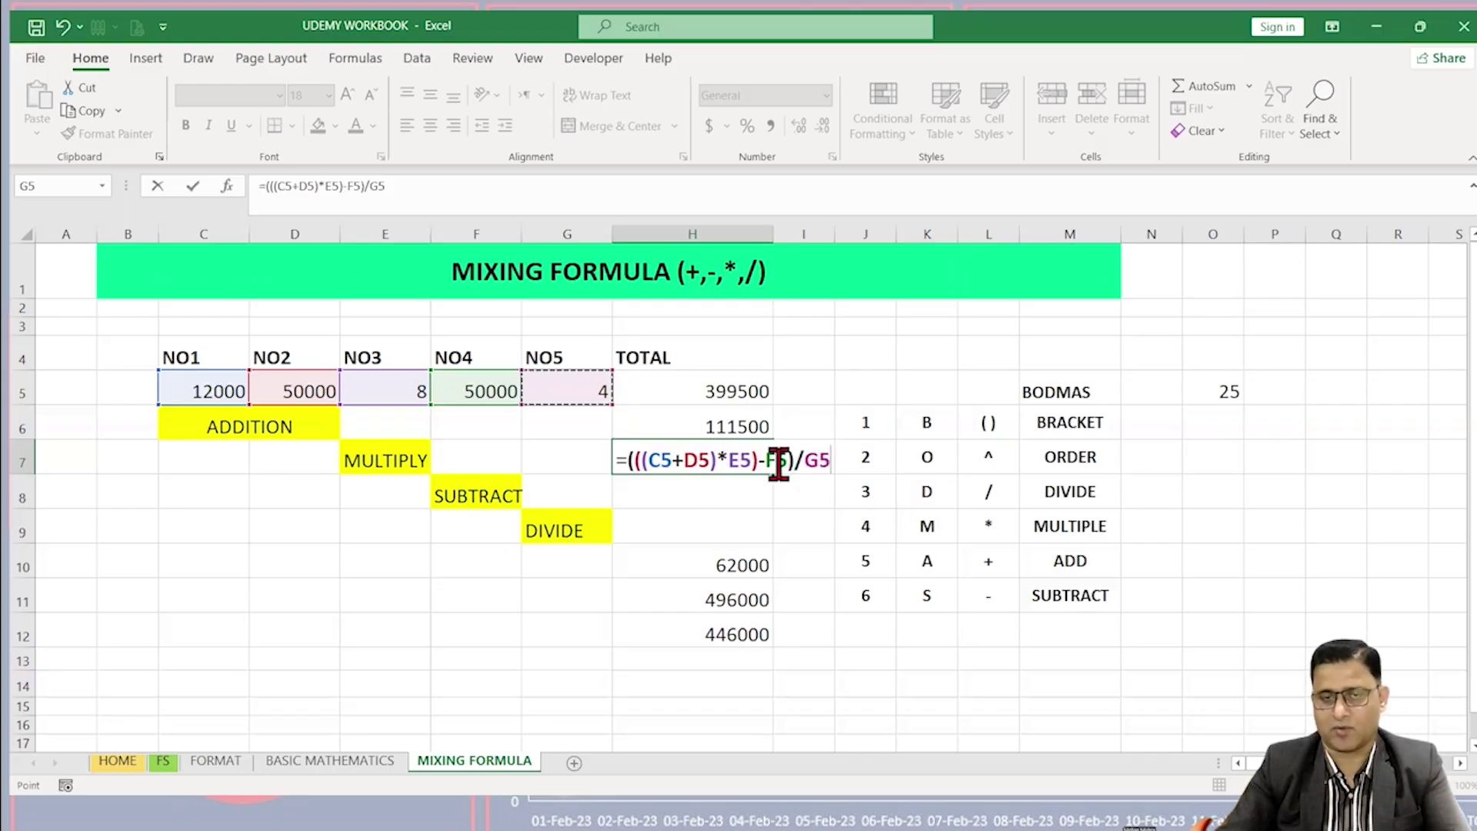
key(ctrl+Return)
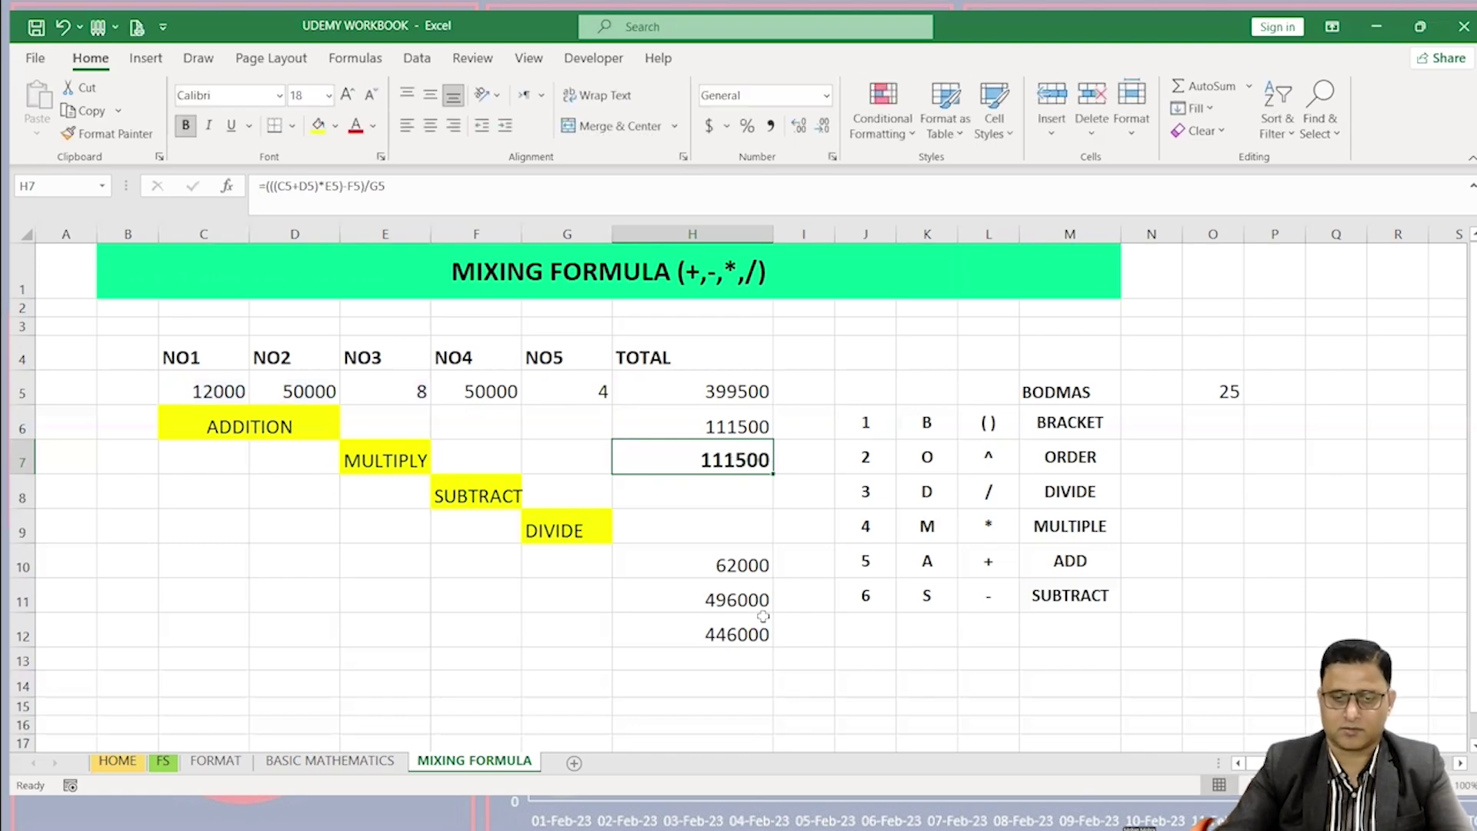
Step: Highlight the two totals in H6:H7 with a yellow fill
click(732, 422)
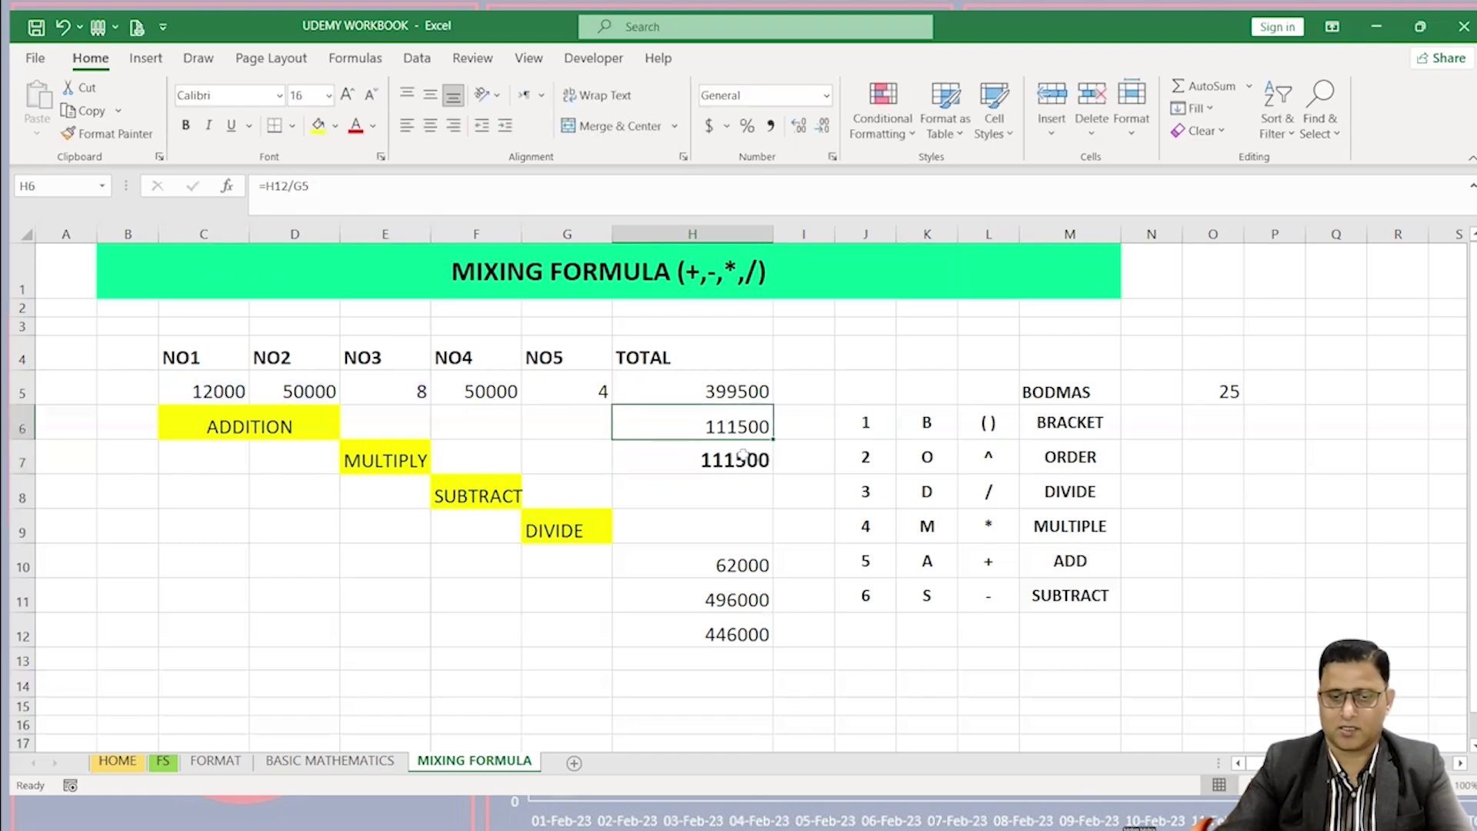
shift+click(743, 454)
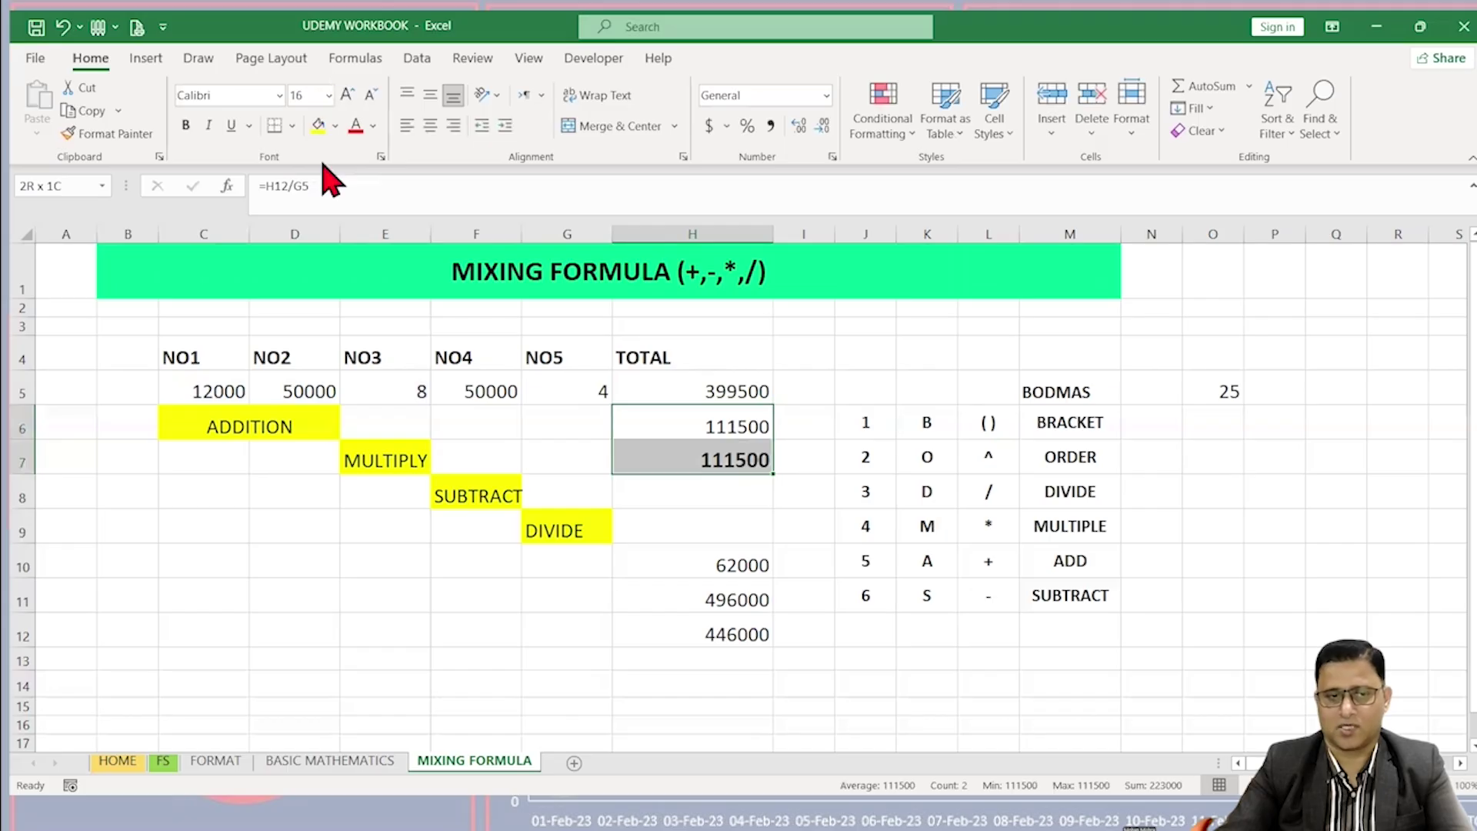
click(318, 124)
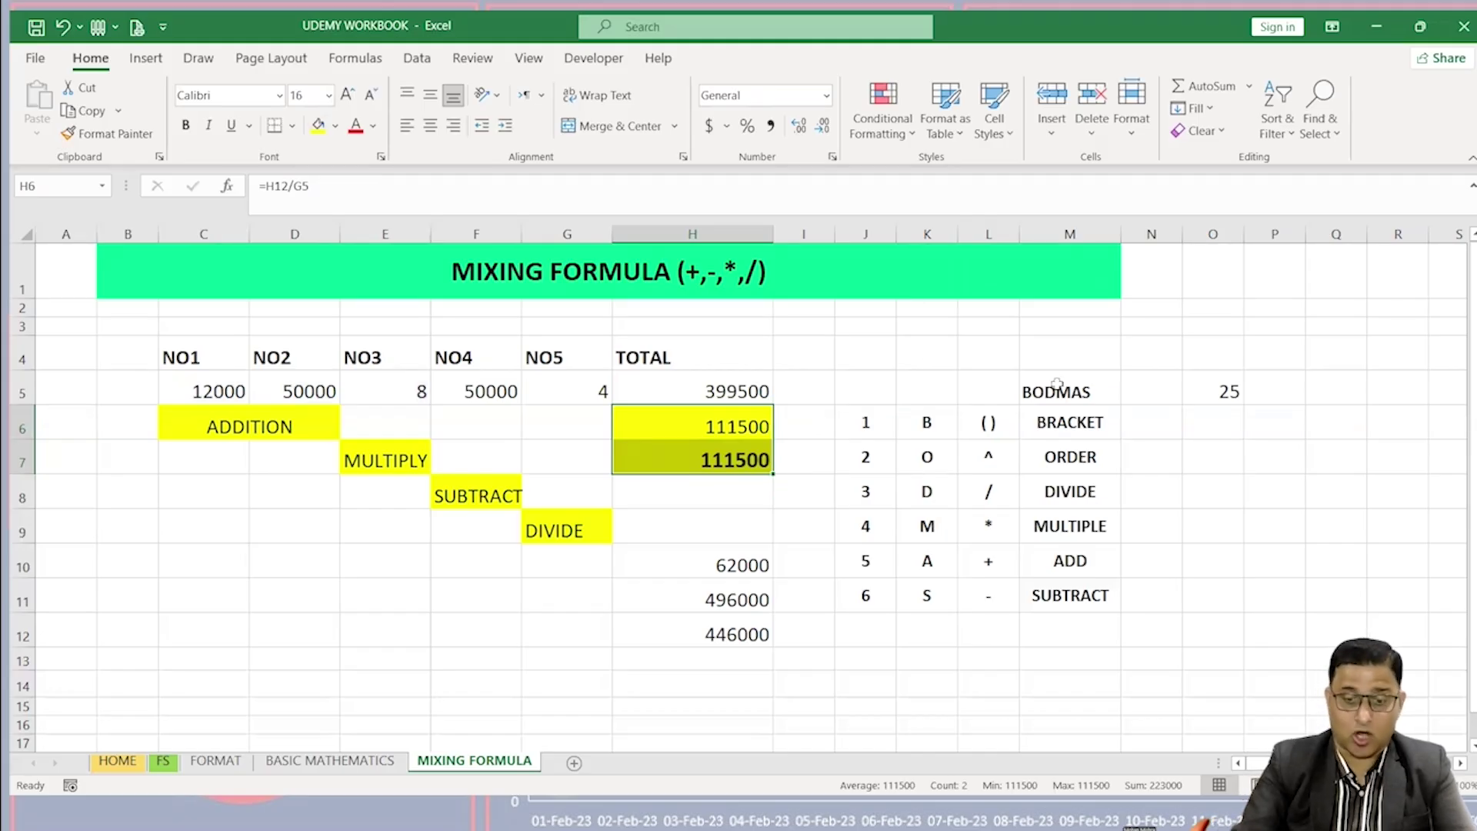
click(1058, 358)
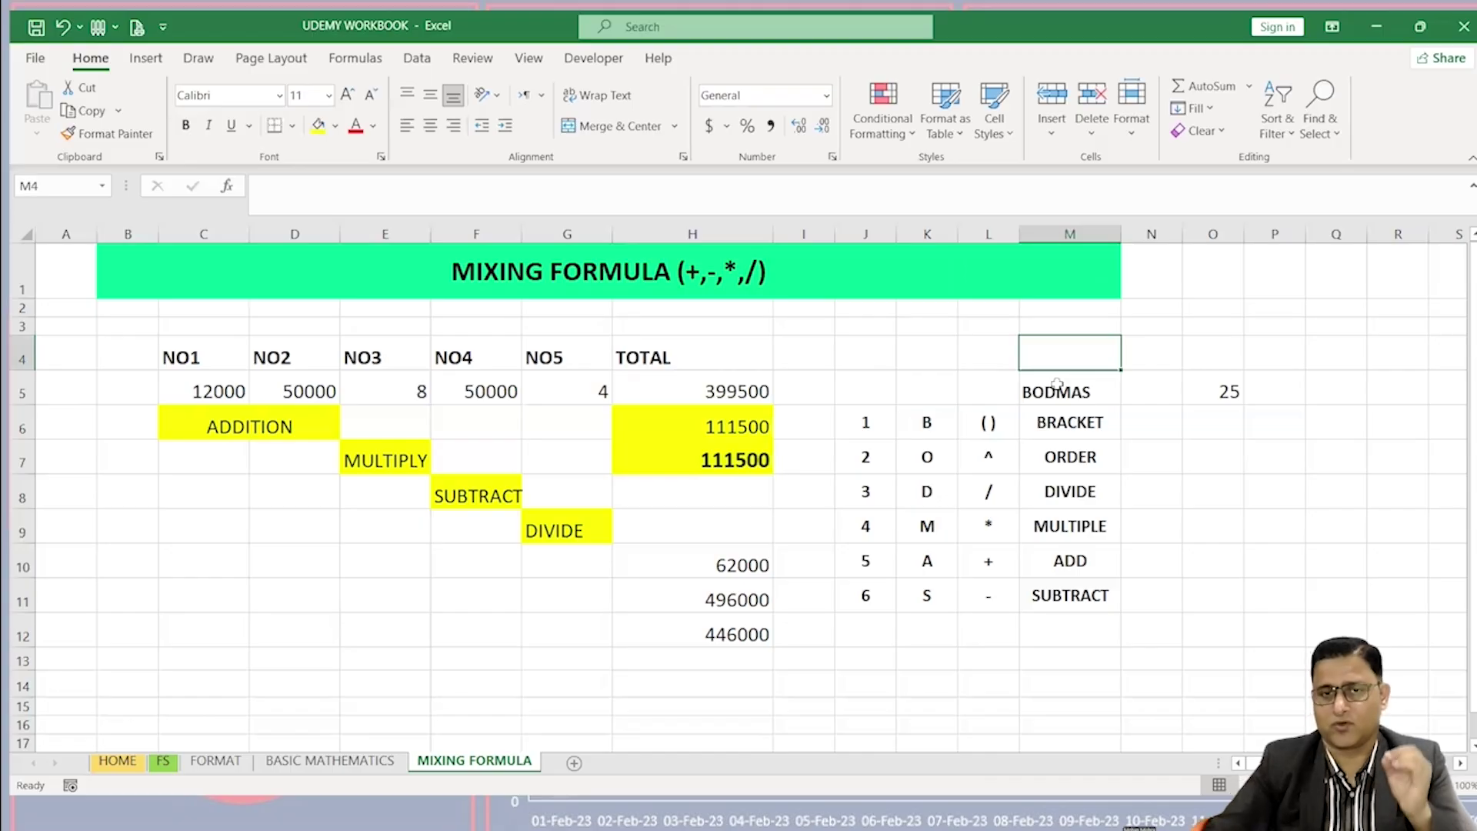
click(269, 391)
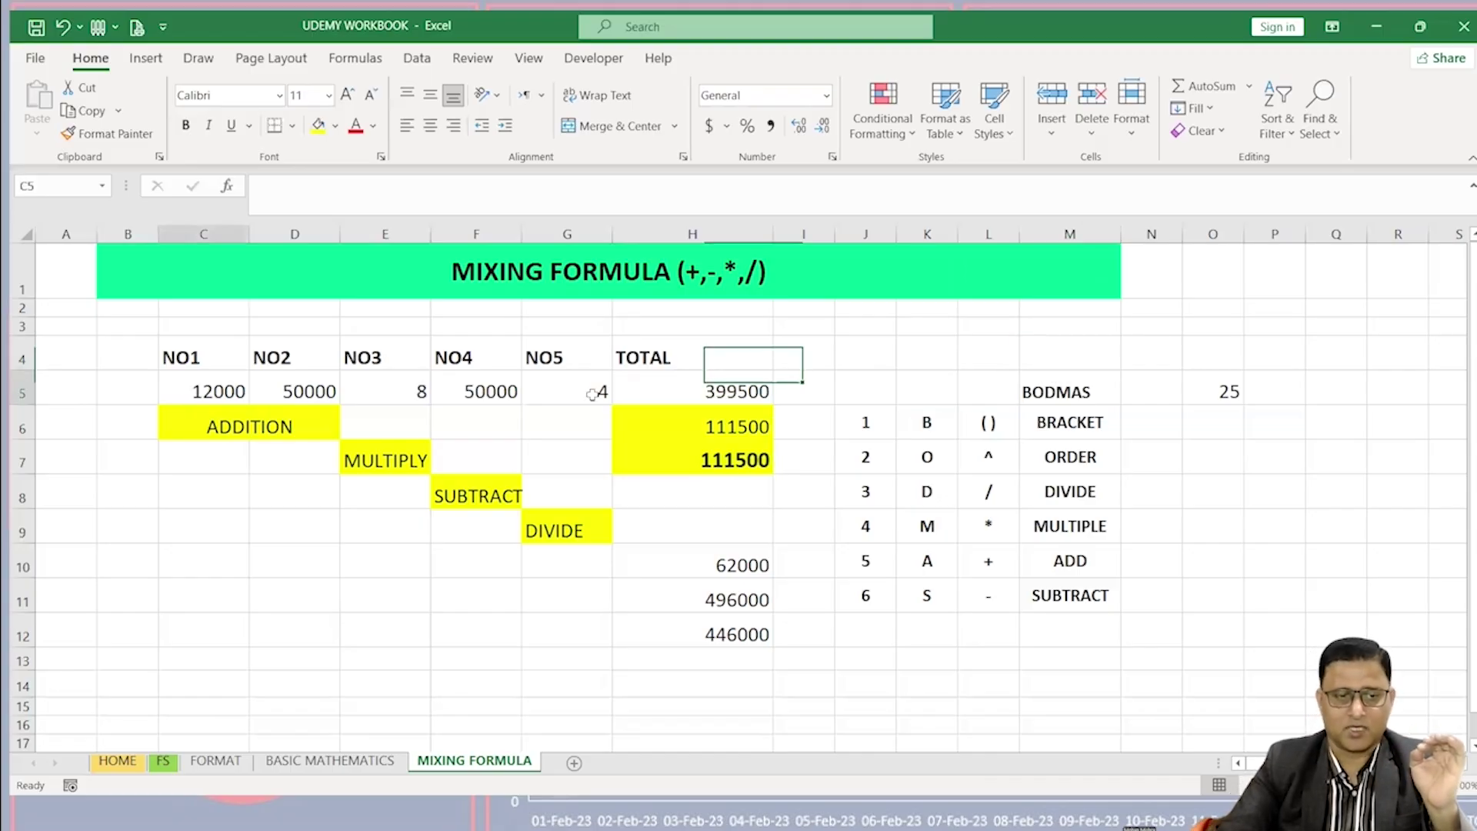
click(727, 391)
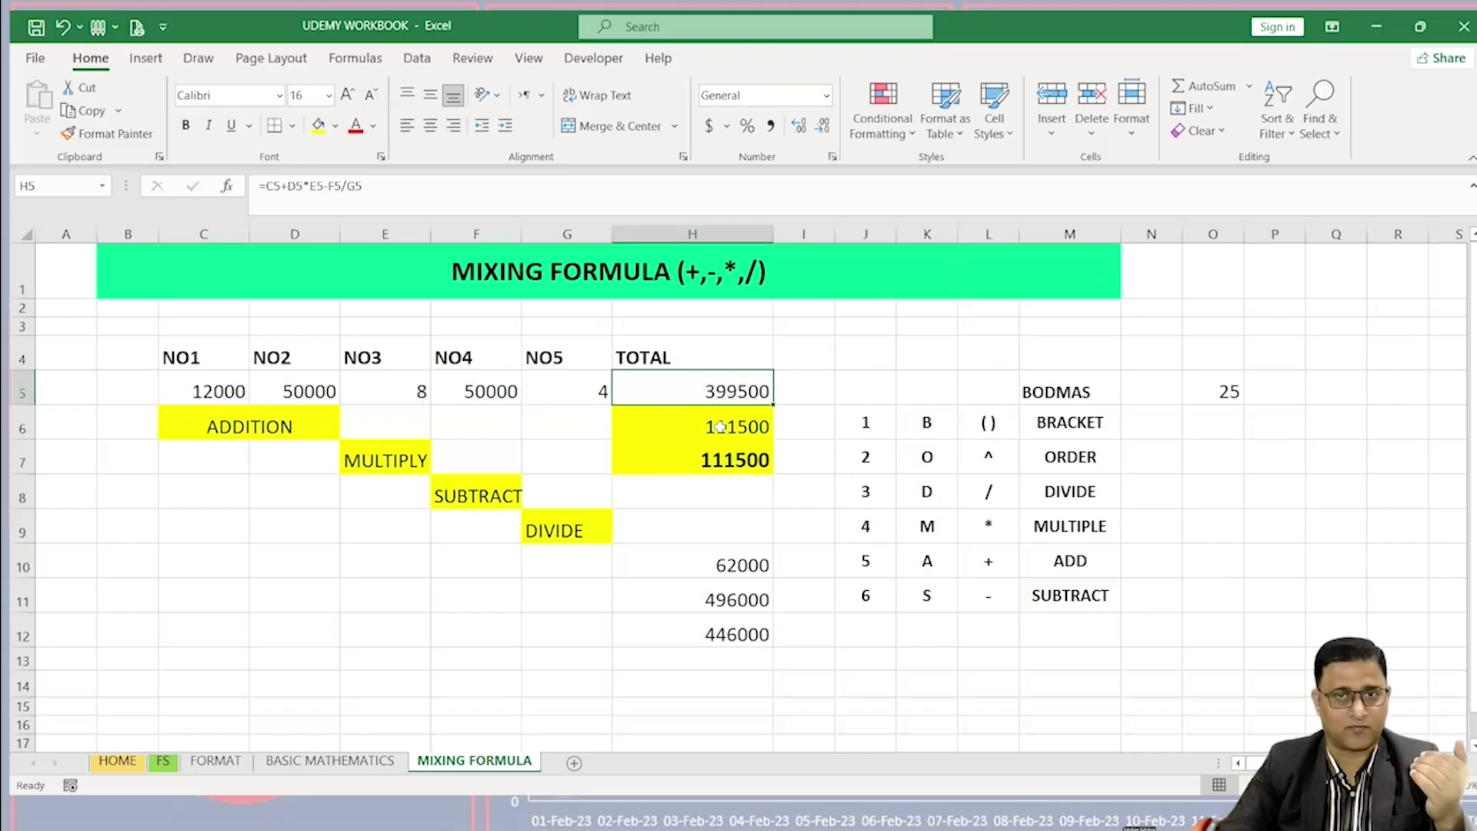
drag(719, 426, 718, 459)
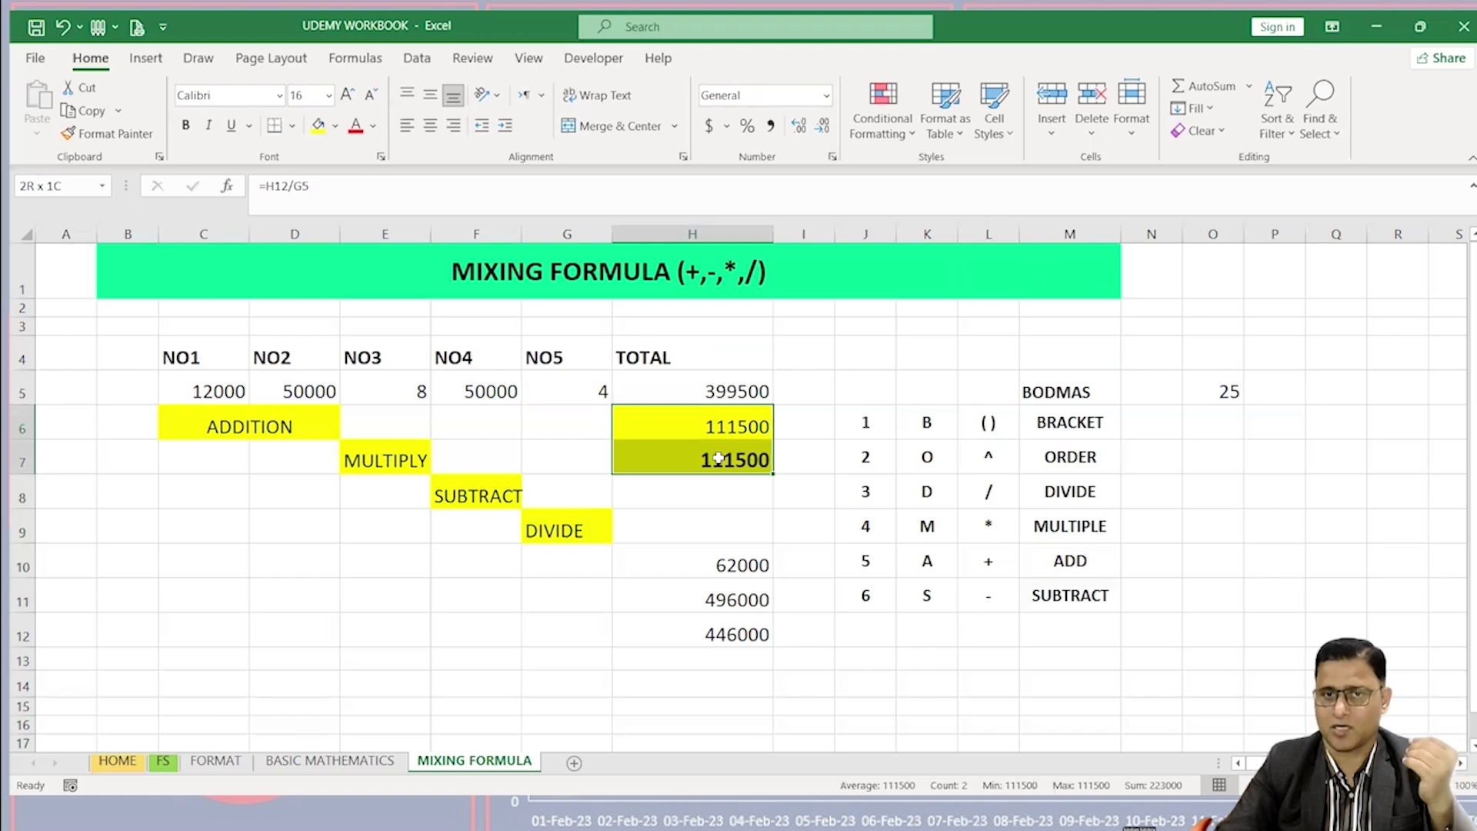
drag(717, 460, 718, 459)
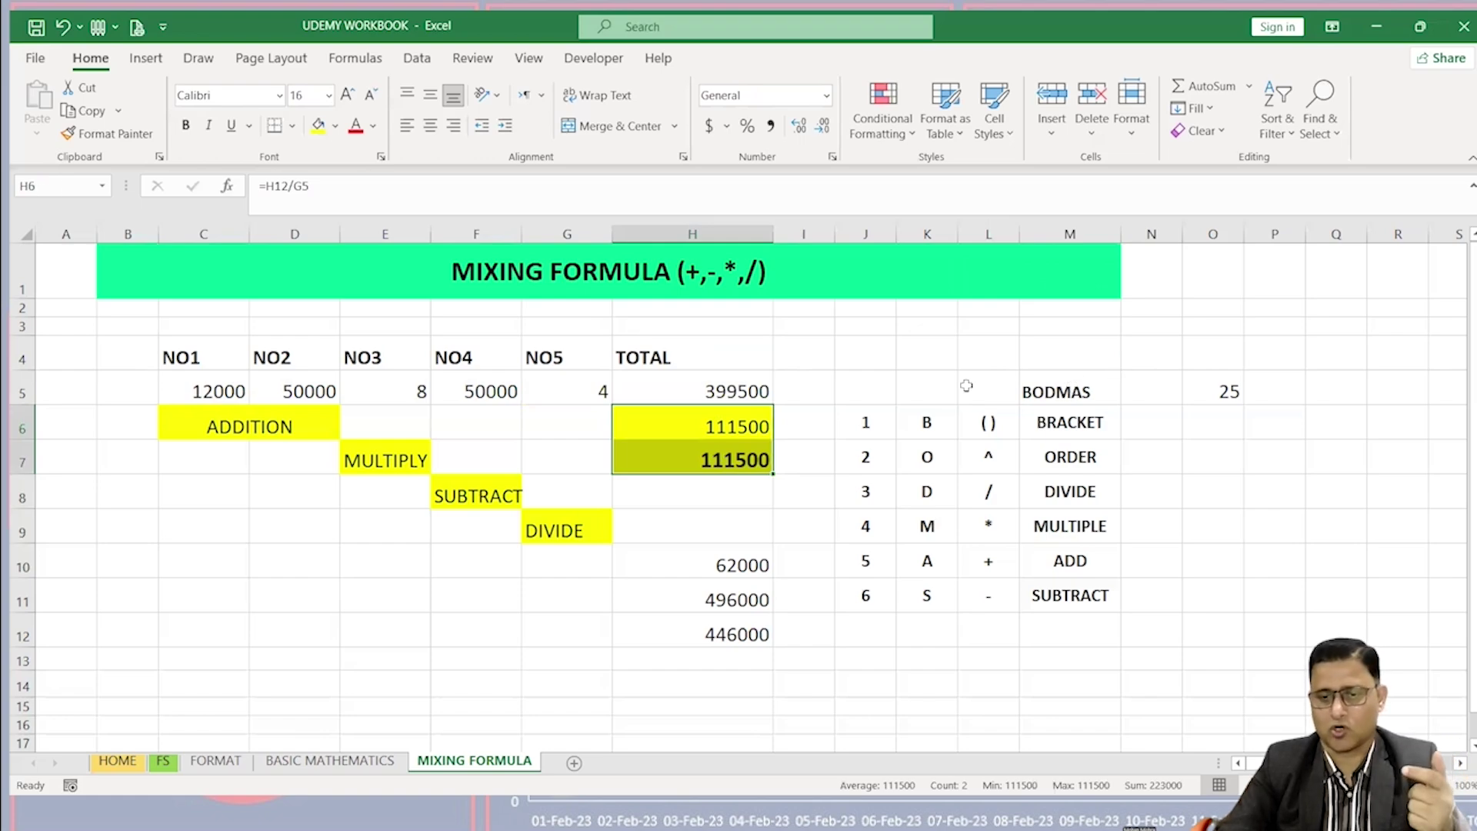
Step: Merge and center the BODMAS heading across J5:M5, and review the bracketed formula in H7
drag(1094, 399, 867, 394)
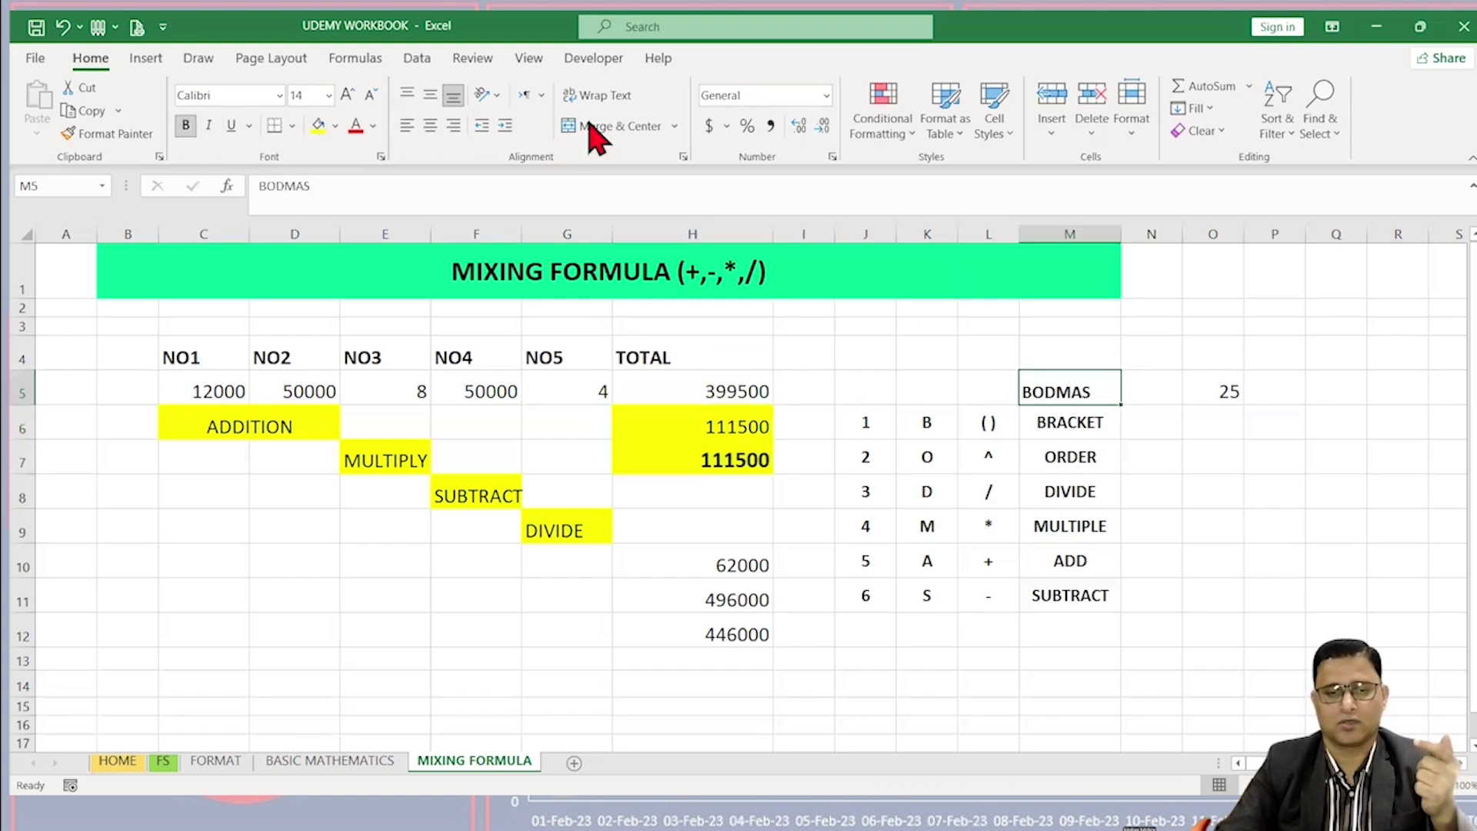
click(591, 123)
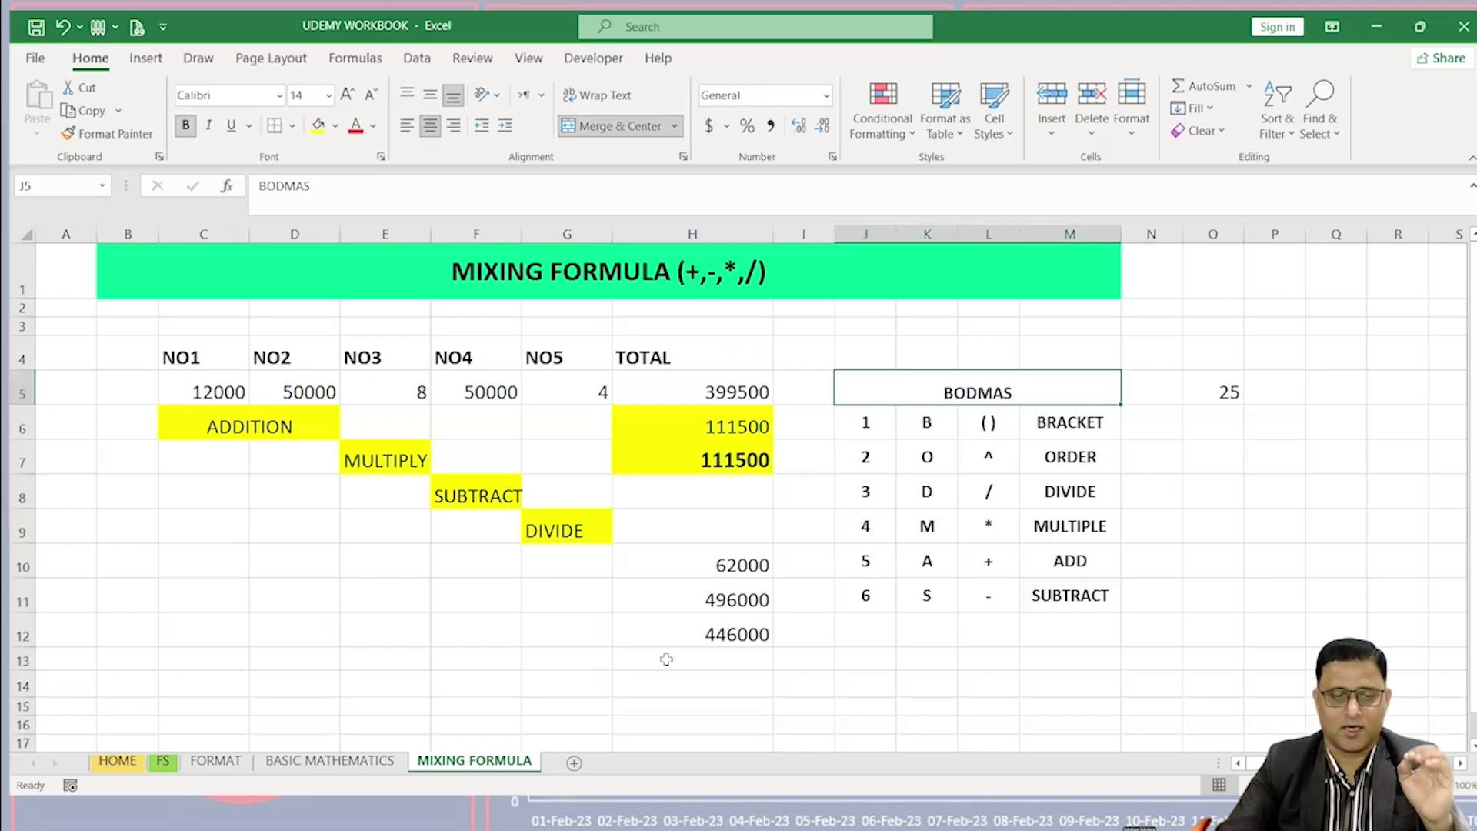
double_click(750, 457)
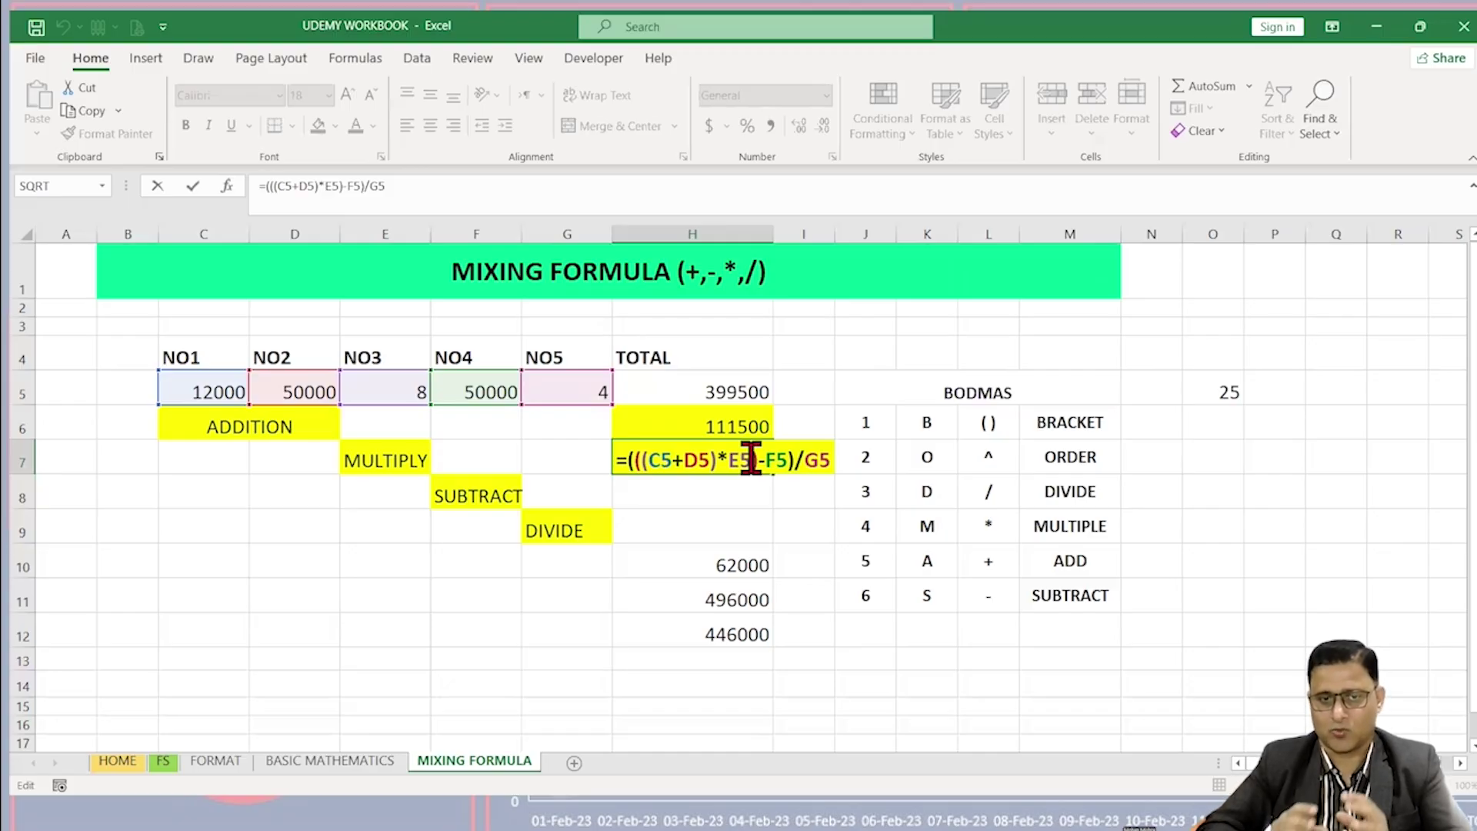
click(998, 391)
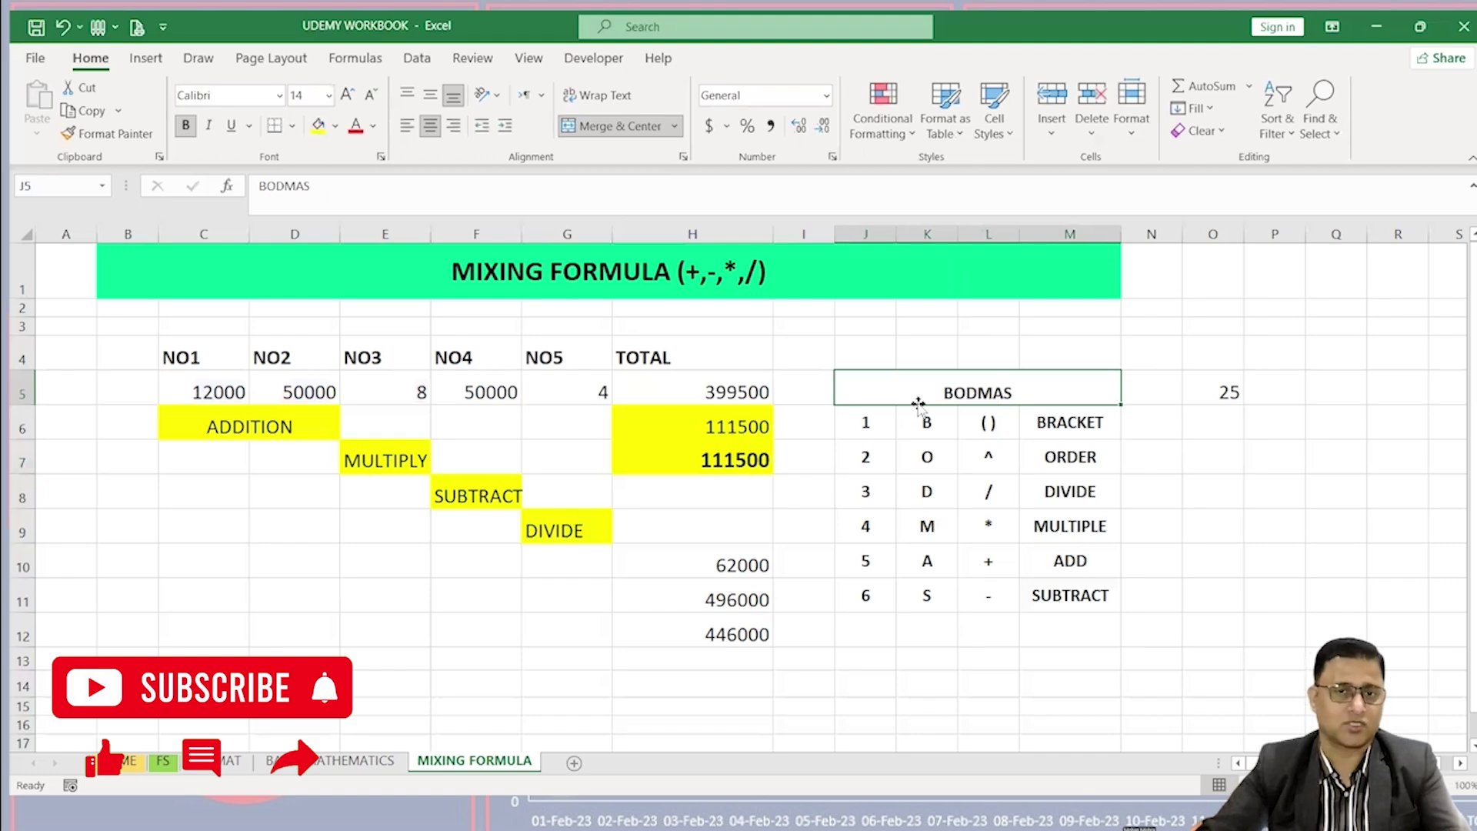